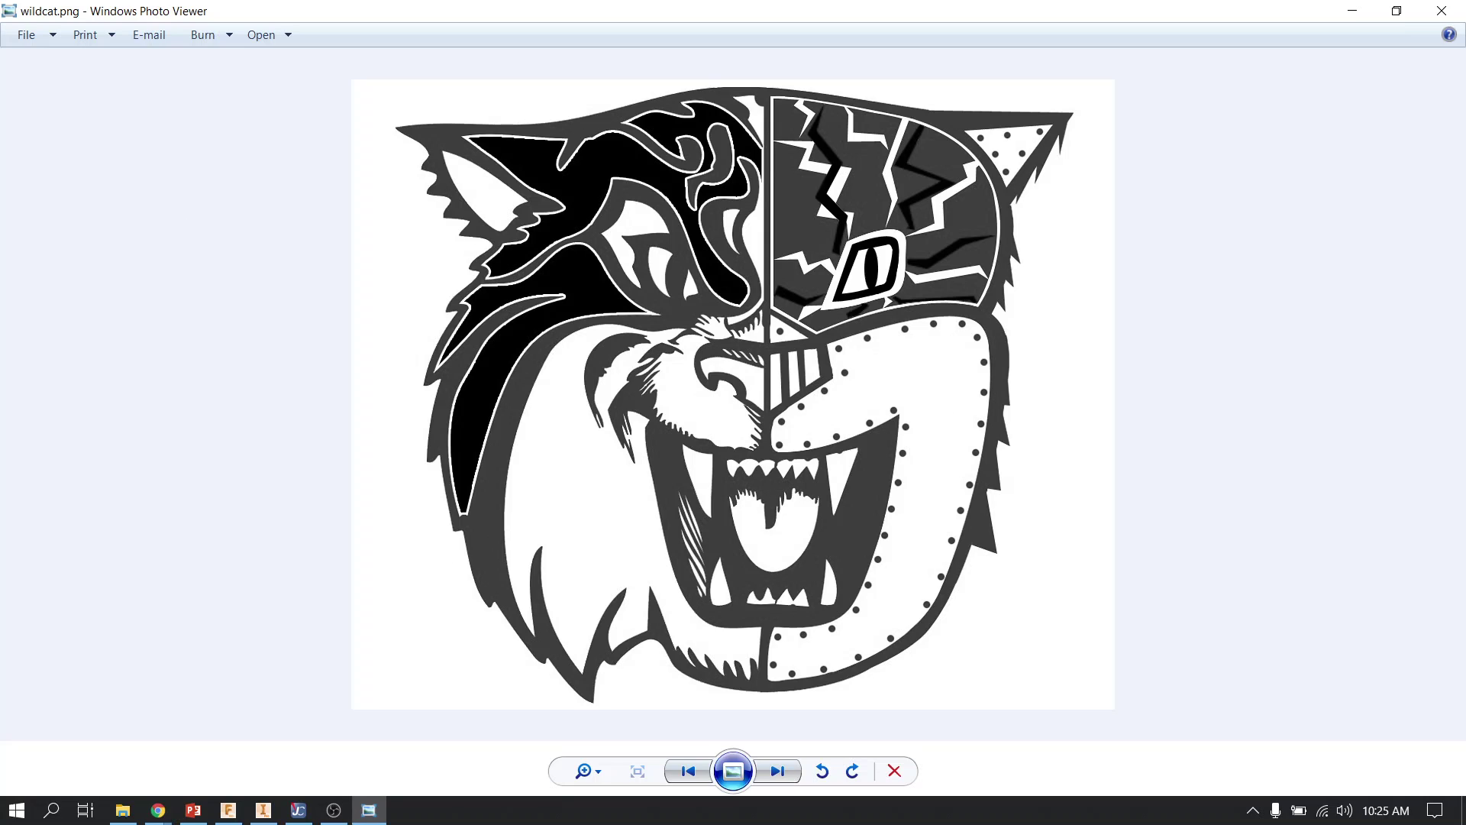
Search Google Images for 'wildcat logo black white' in a new Chrome tab
{"action": "left_click", "coordinate": [158, 810]}
{"action": "left_click", "coordinate": [303, 751]}
{"action": "left_click", "coordinate": [257, 16]}
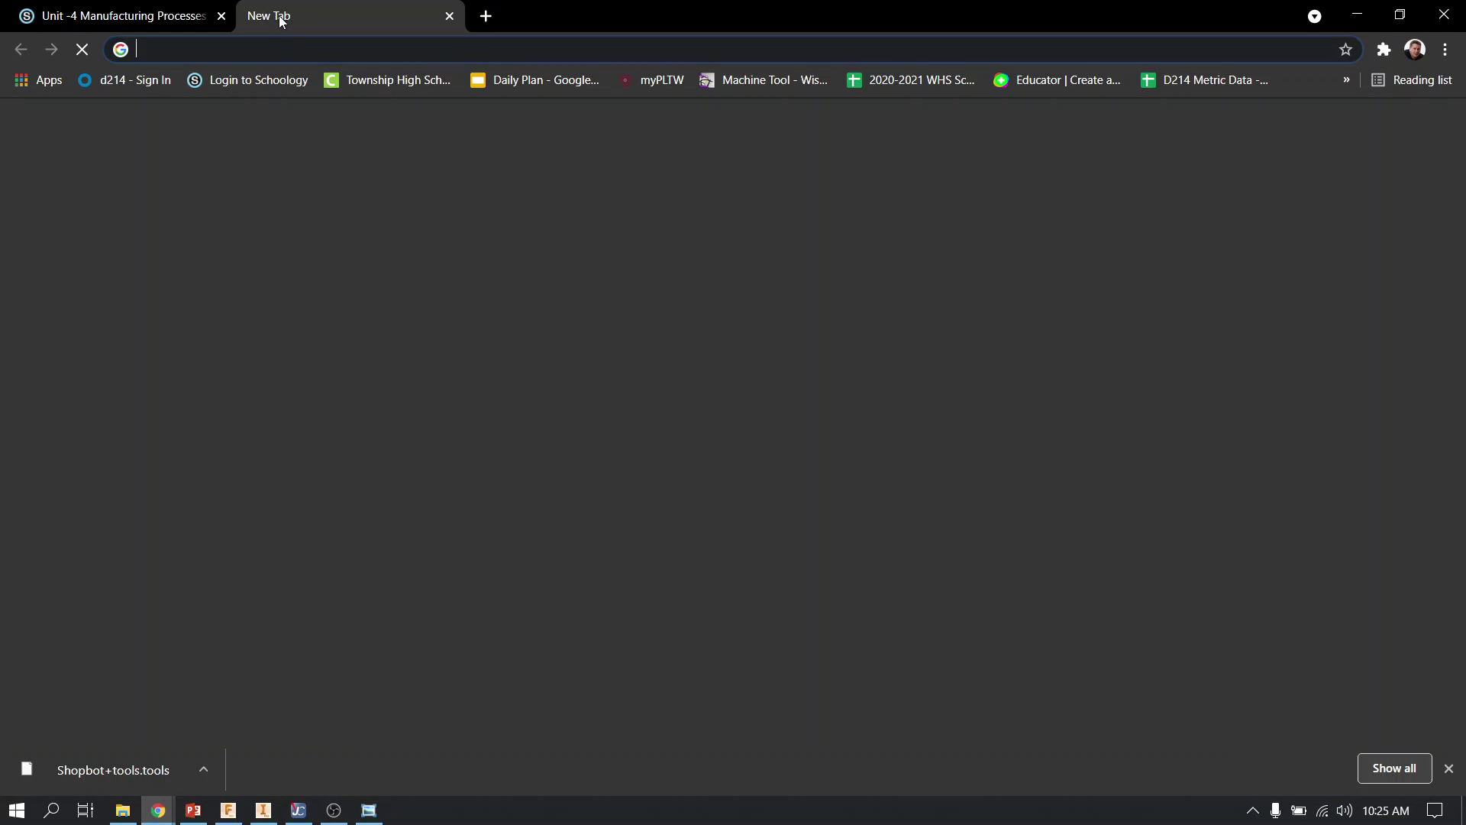
{"action": "left_click", "coordinate": [277, 51]}
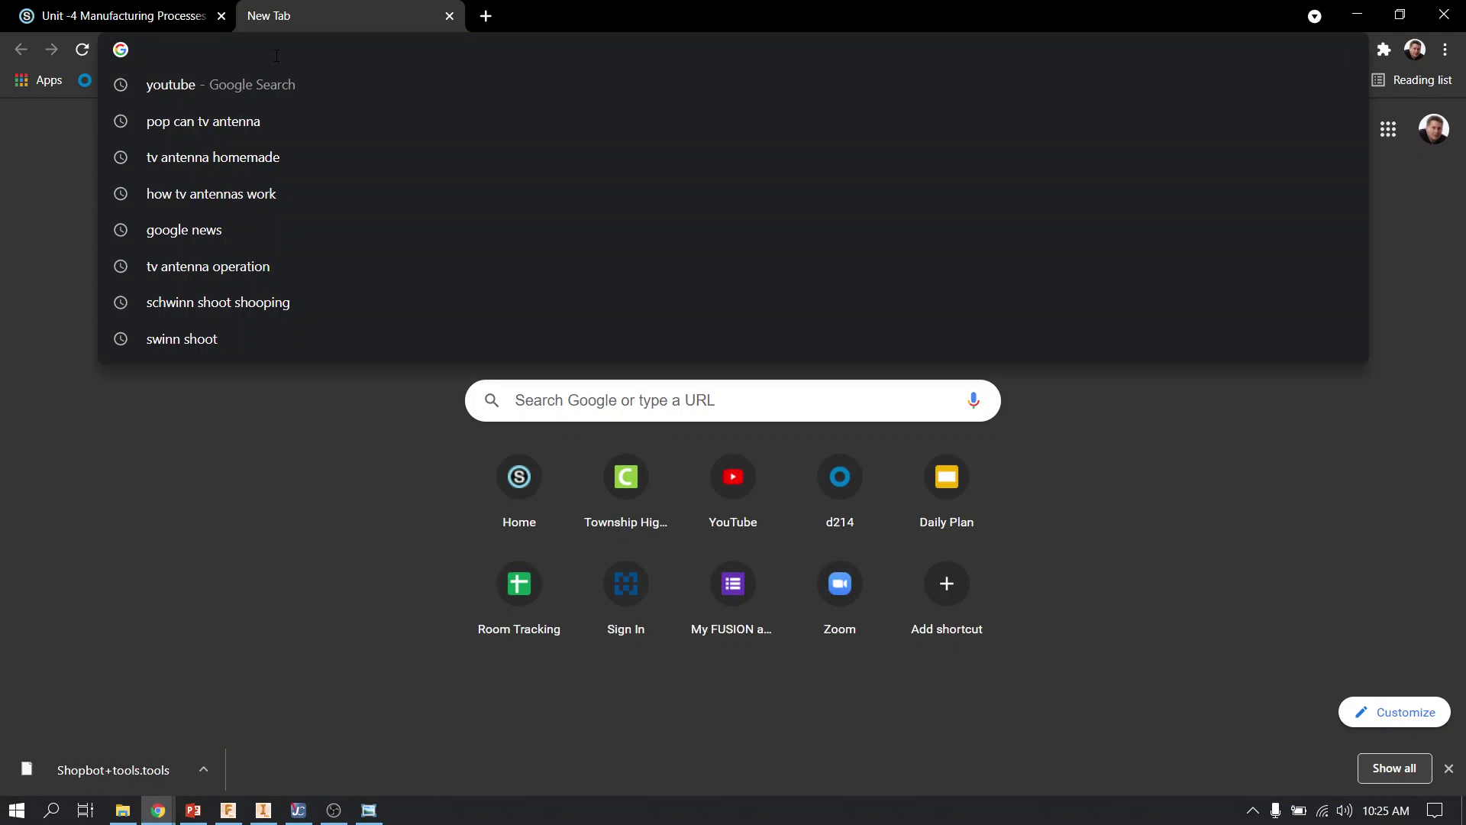
{"action": "type", "text": "wild"}
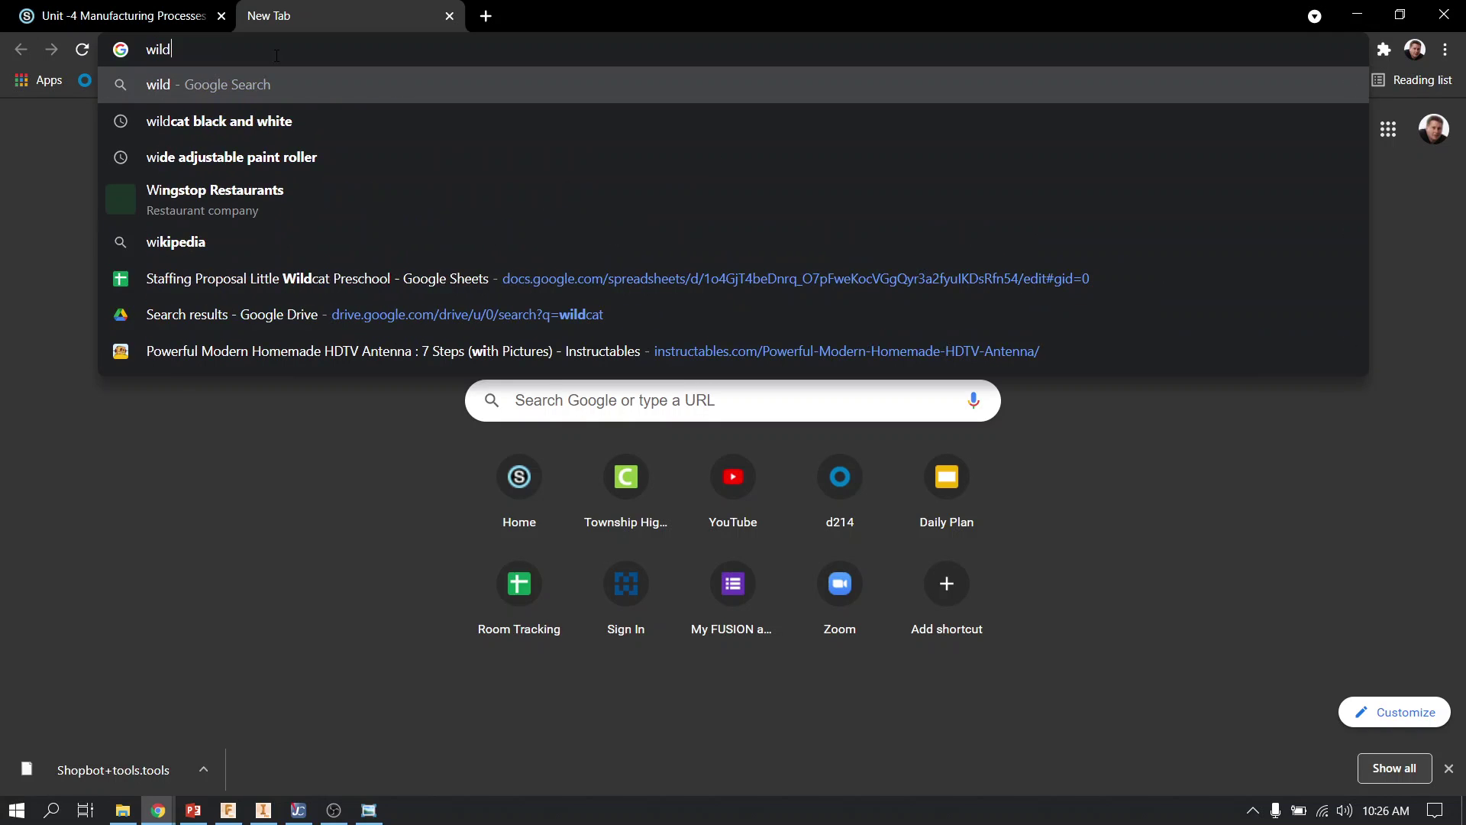
{"action": "type", "text": "cat logo "}
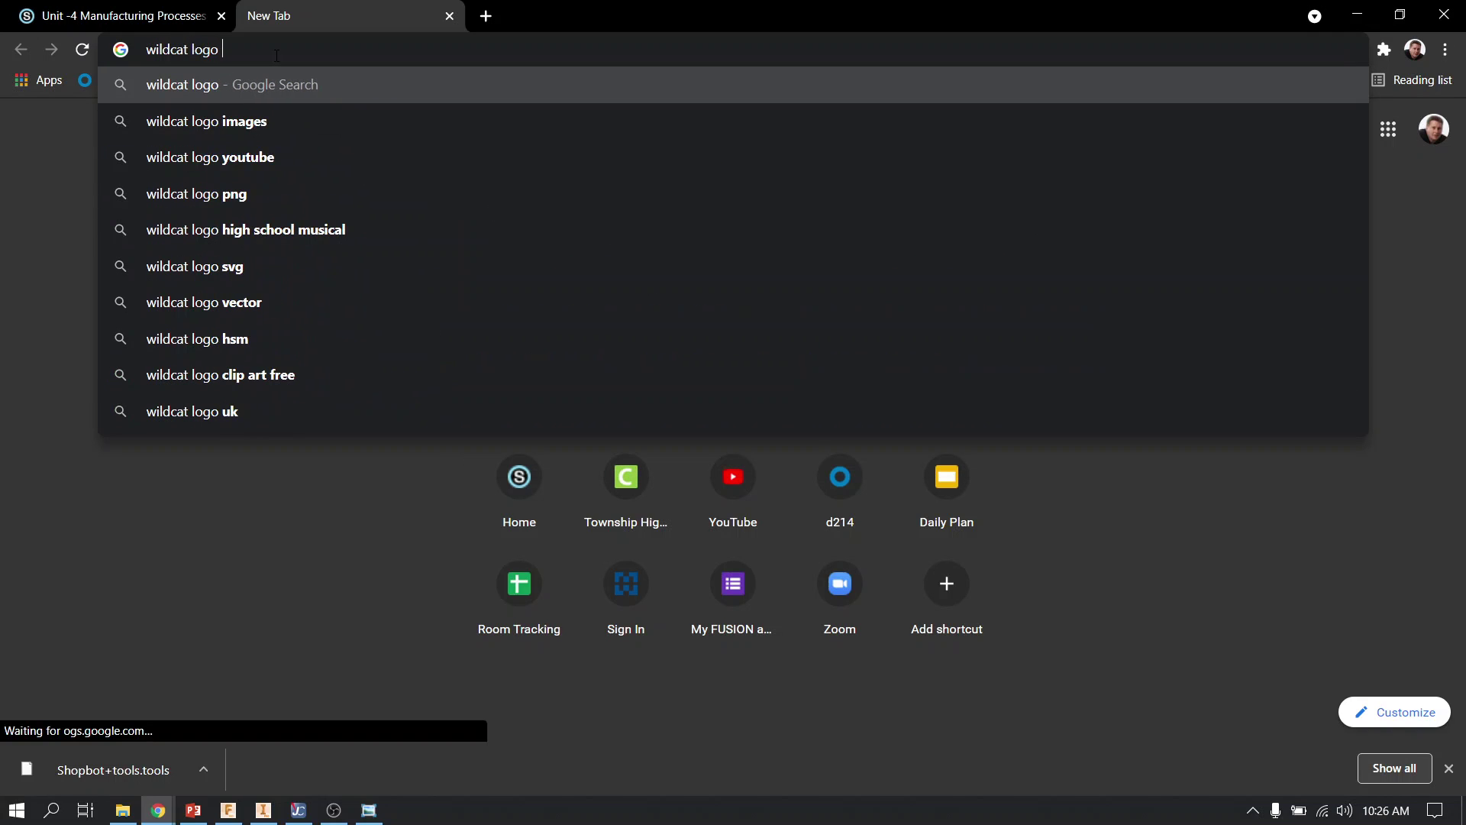
{"action": "type", "text": "black white"}
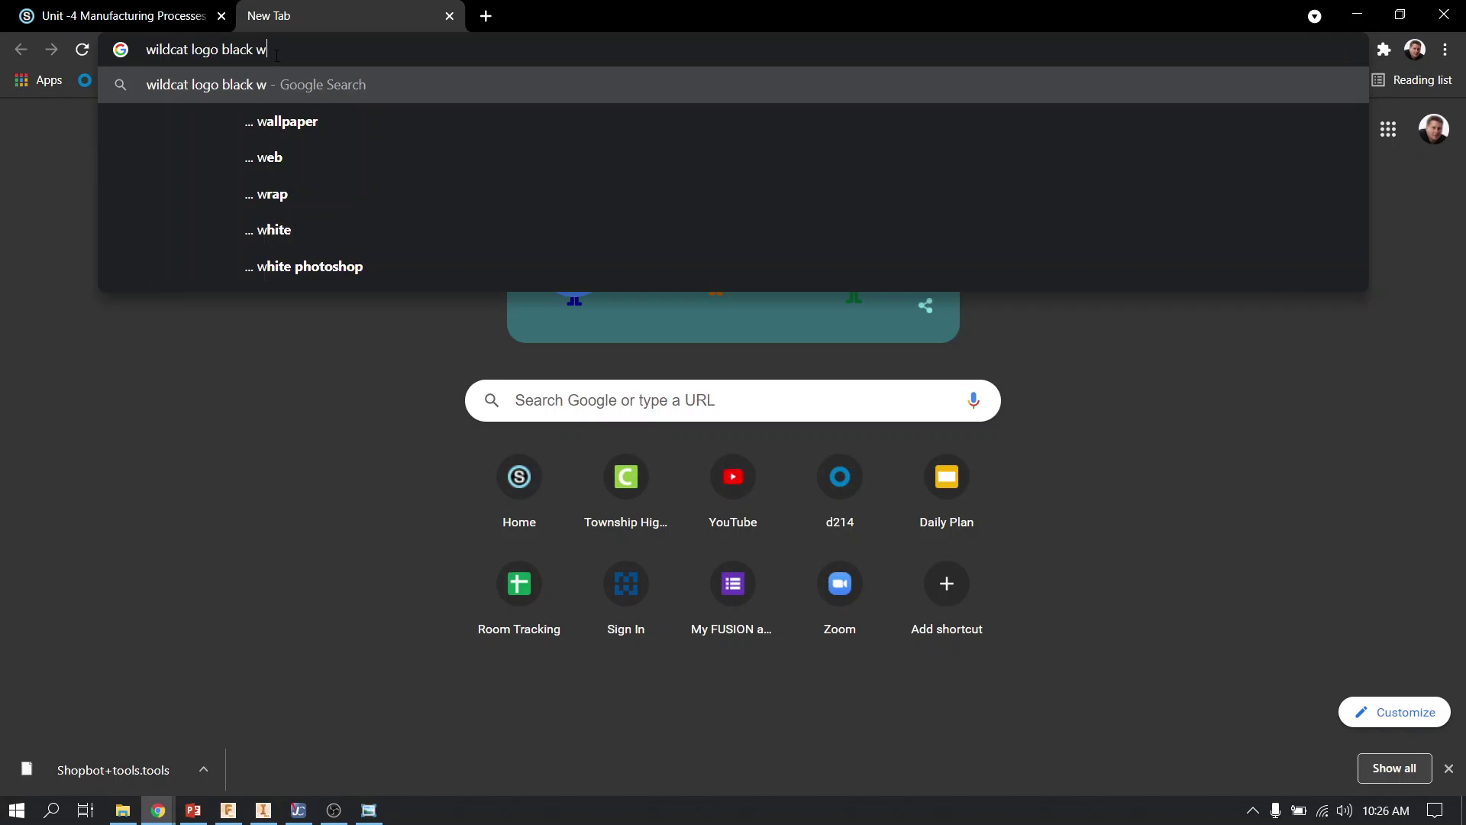
{"action": "key", "text": "Return"}
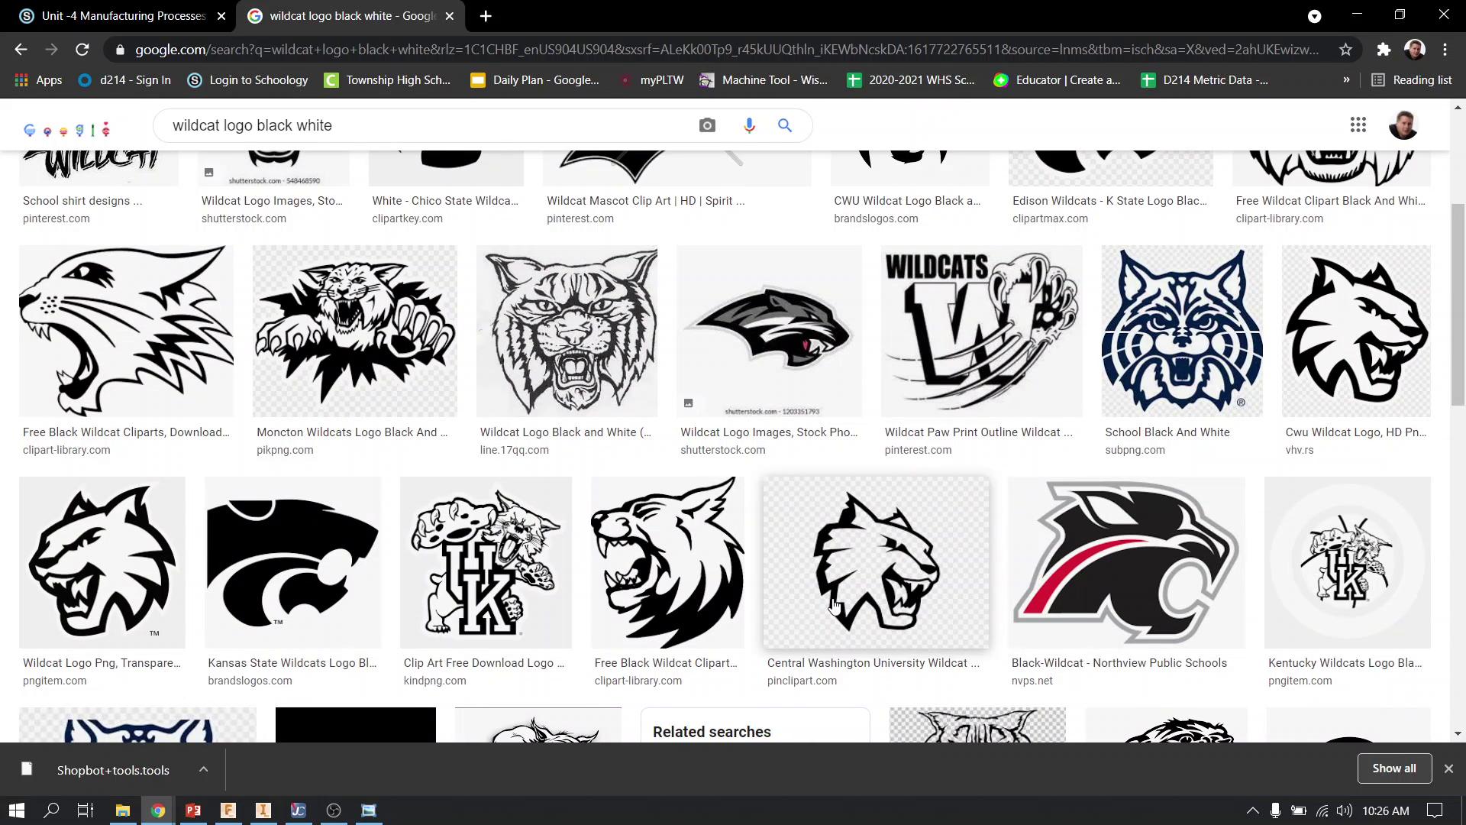
Browse the results, preview the line.17qq wildcat logo, then minimize Chrome
{"action": "scroll", "coordinate": [836, 603], "scroll_direction": "down", "scroll_amount": 3}
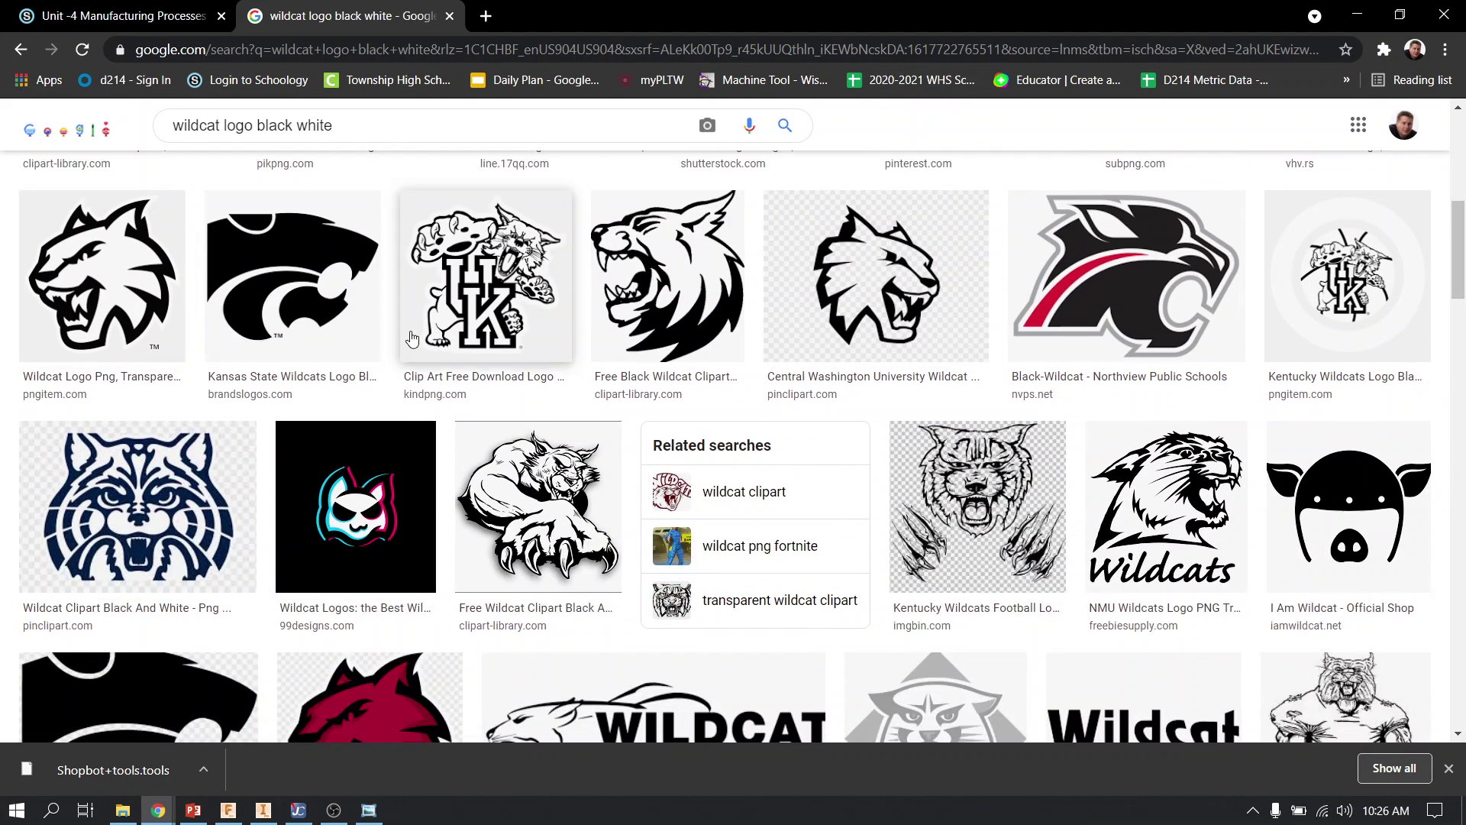
{"action": "scroll", "coordinate": [527, 362], "scroll_direction": "up", "scroll_amount": 5}
{"action": "scroll", "coordinate": [526, 362], "scroll_direction": "up", "scroll_amount": 2}
{"action": "left_click", "coordinate": [481, 604]}
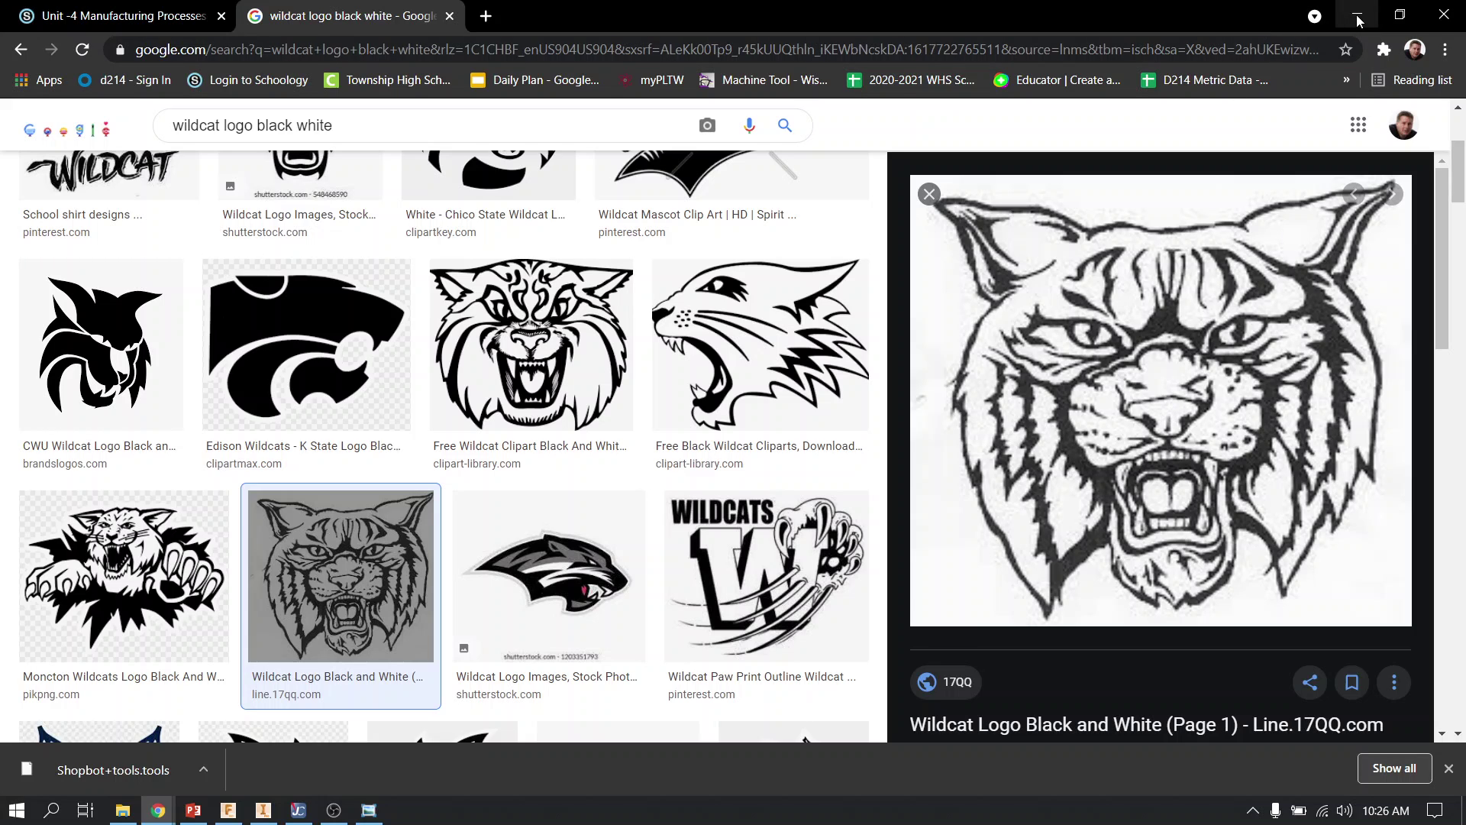
{"action": "left_click", "coordinate": [1356, 15]}
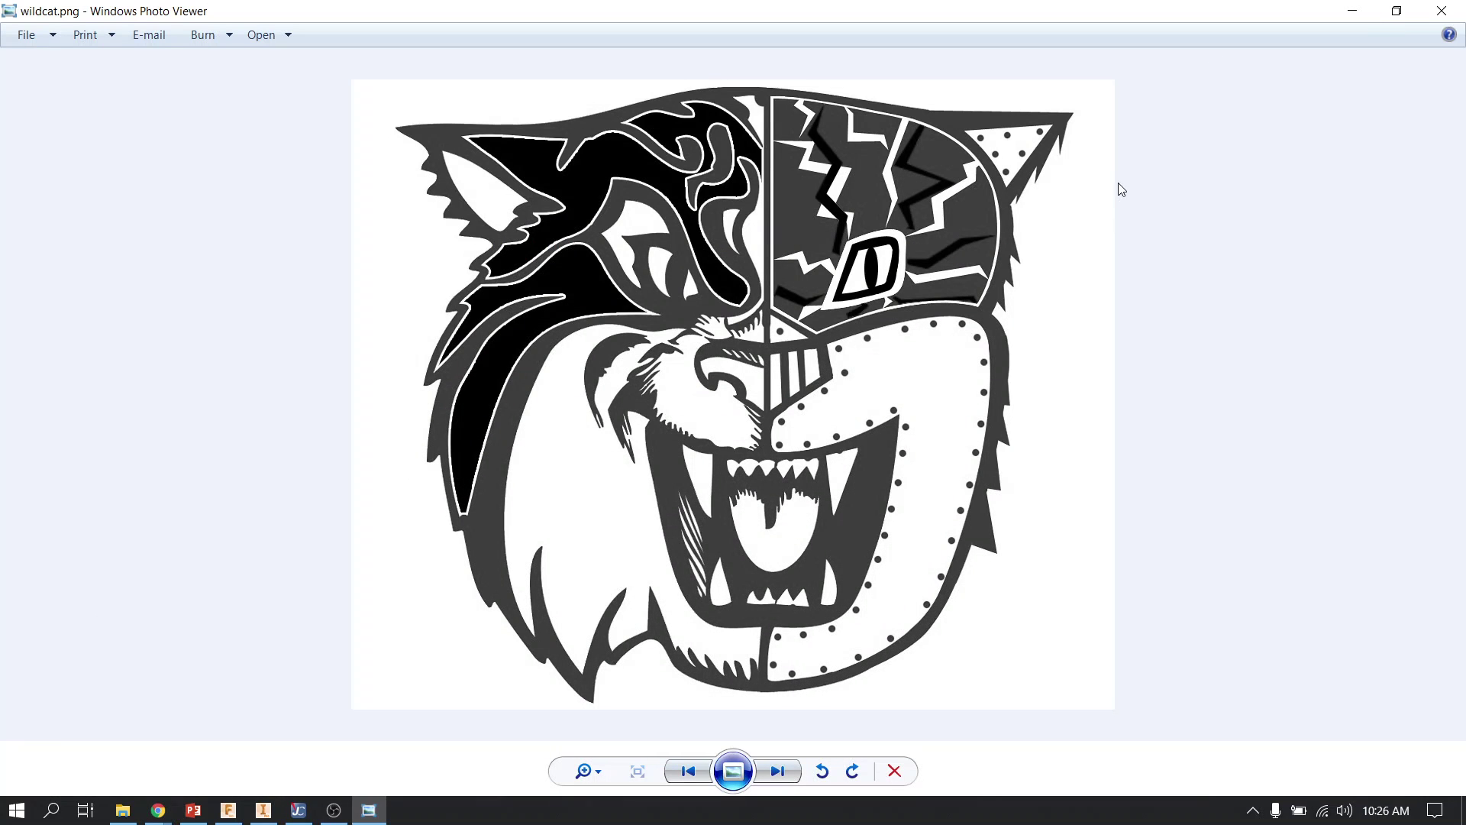
Start a new Fusion 360 sketch on the XZ front origin plane
{"action": "left_click", "coordinate": [1362, 16]}
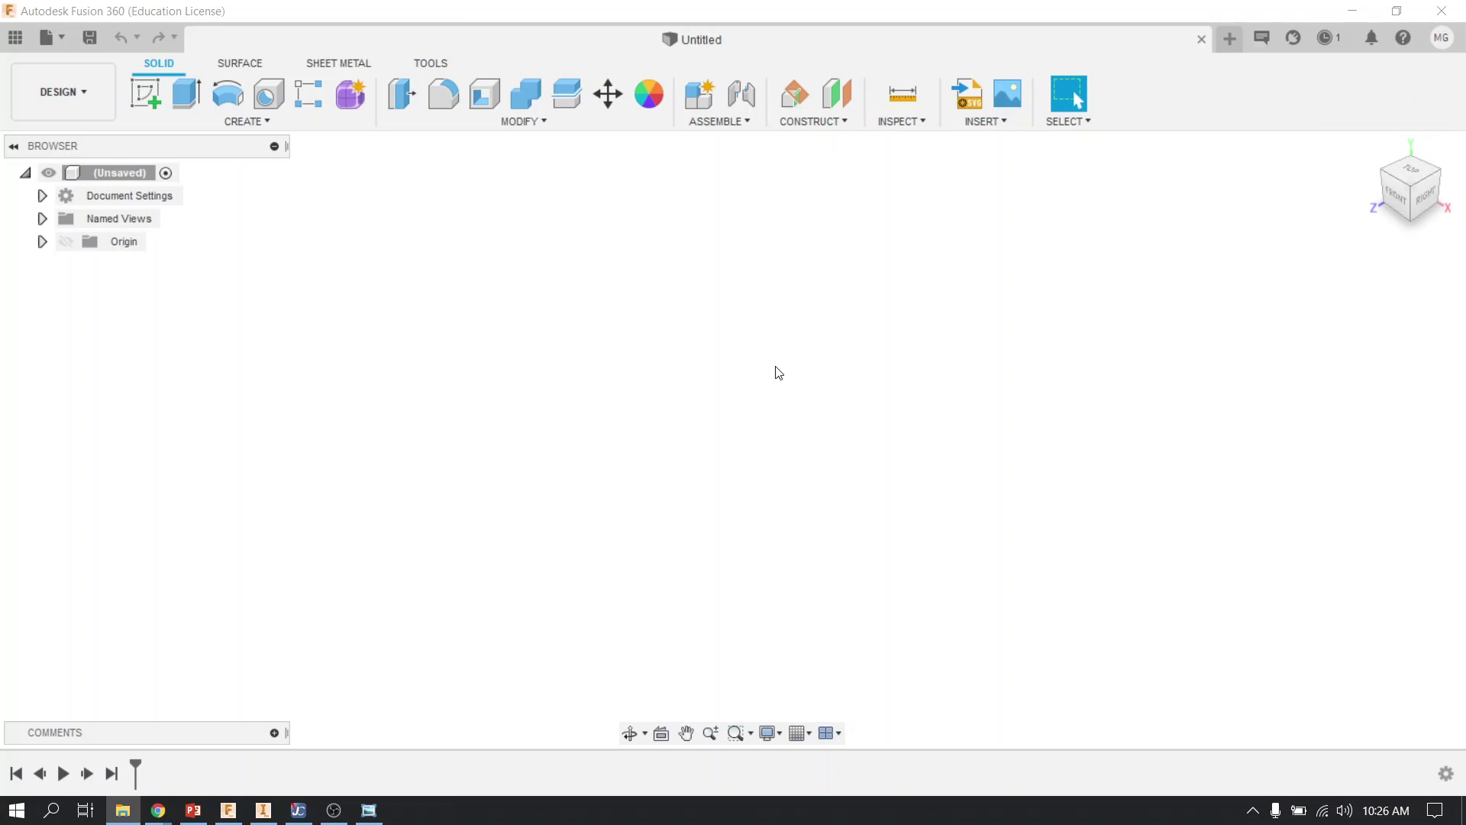
{"action": "left_click", "coordinate": [147, 102]}
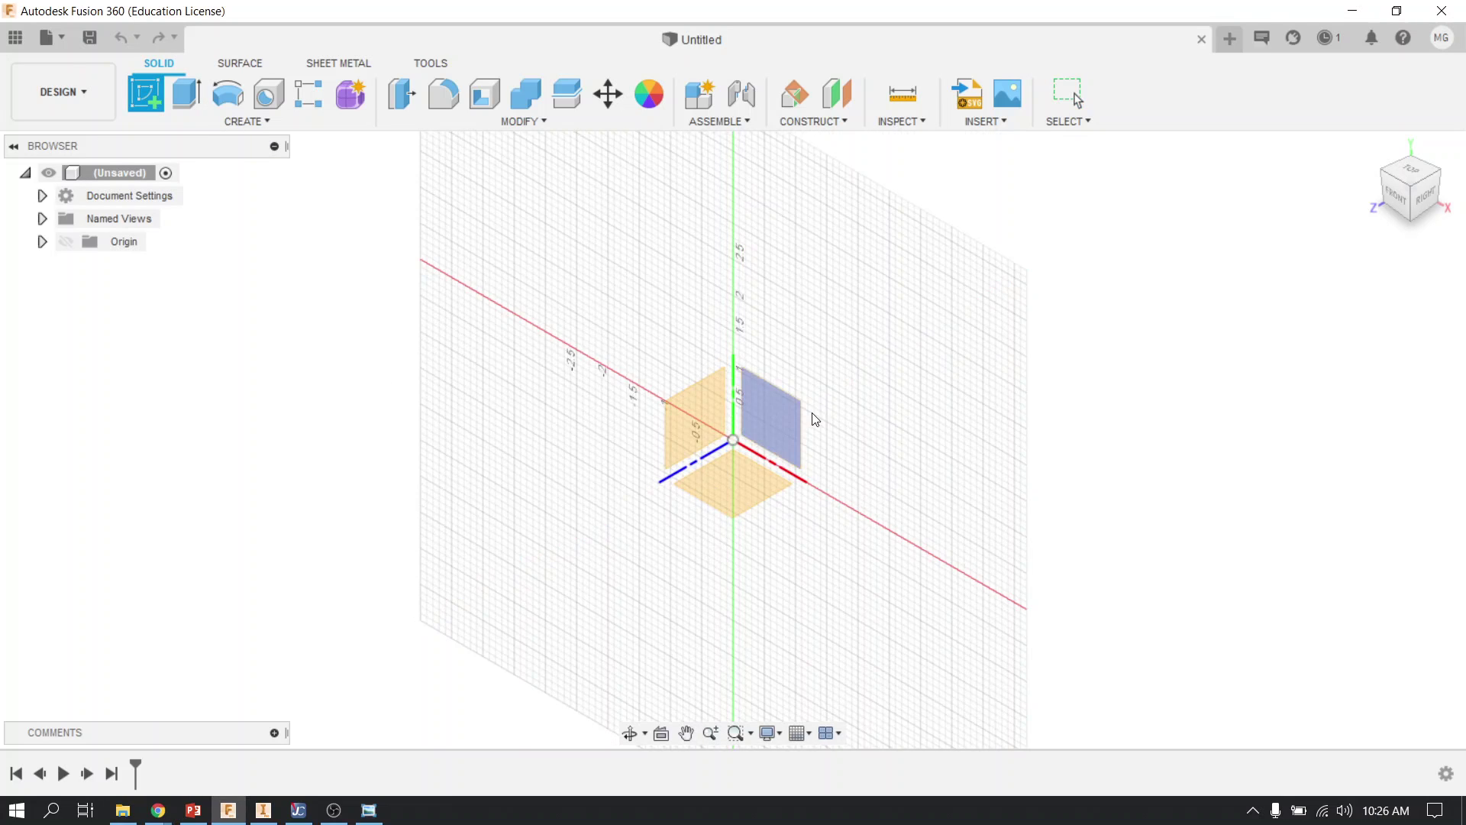
{"action": "left_click", "coordinate": [792, 416]}
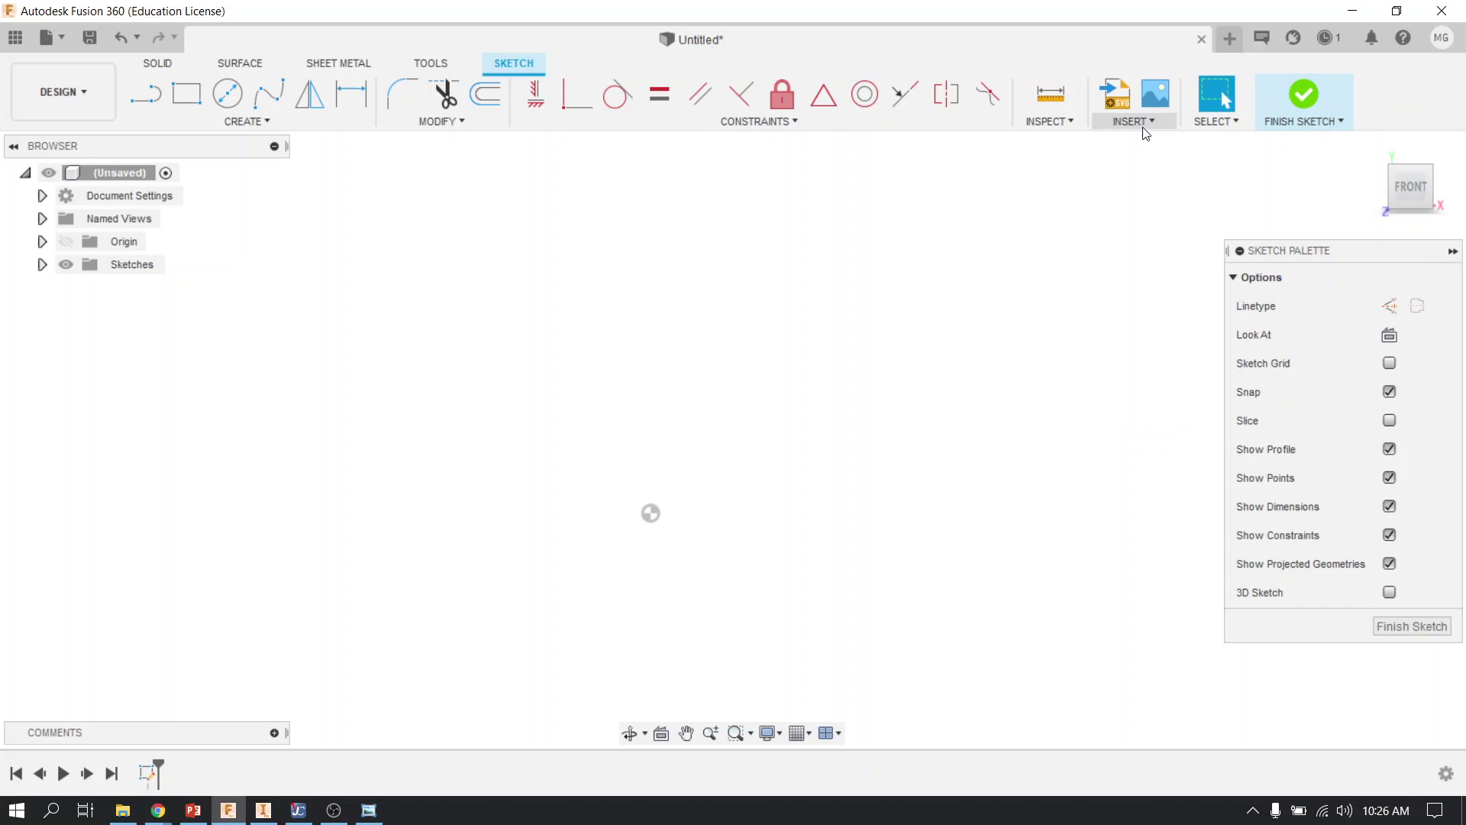
Insert Desktop\wildcat.png from this computer as a canvas image
{"action": "left_click", "coordinate": [1167, 99]}
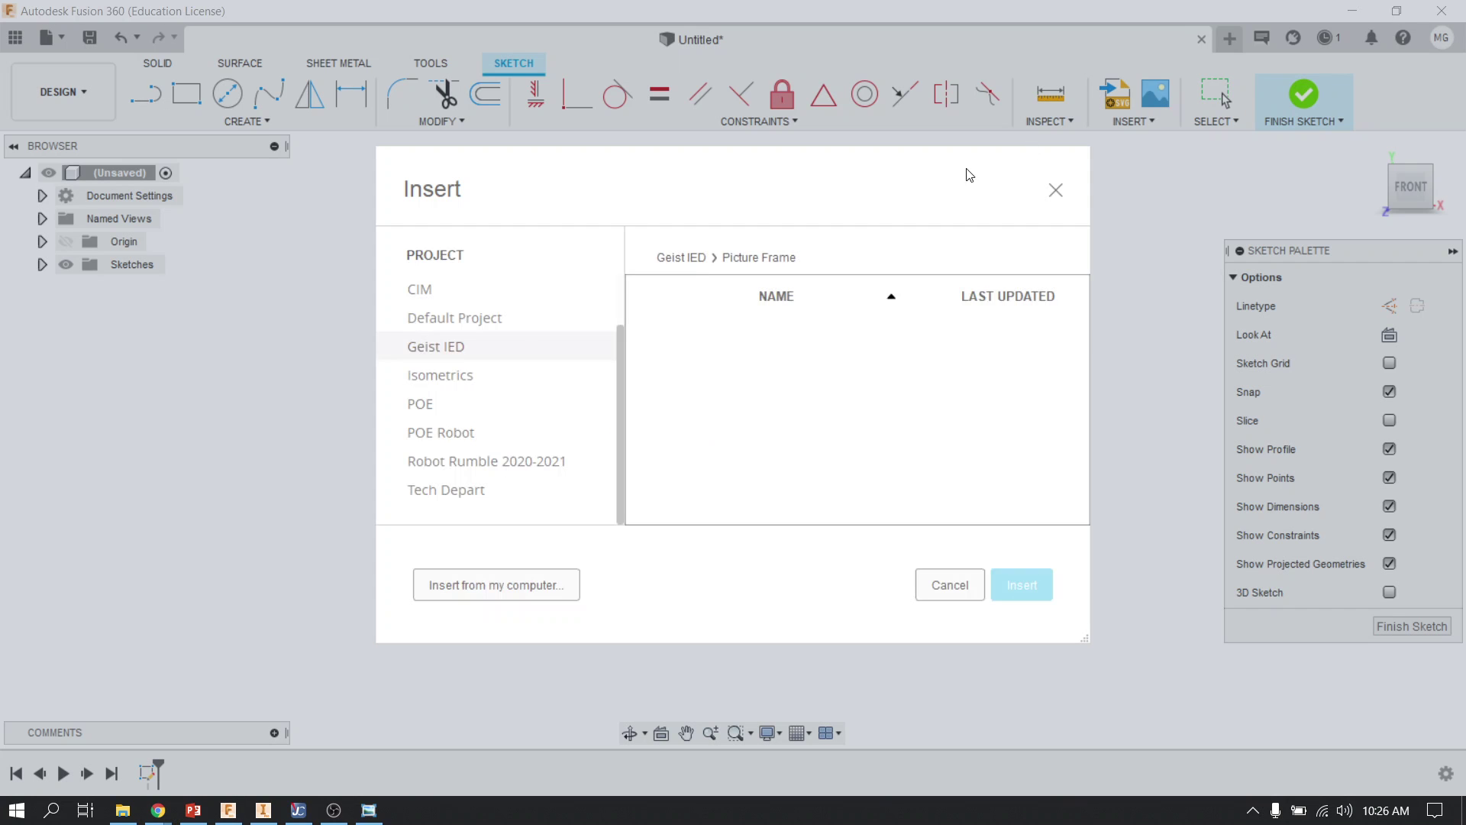
{"action": "left_click", "coordinate": [496, 585]}
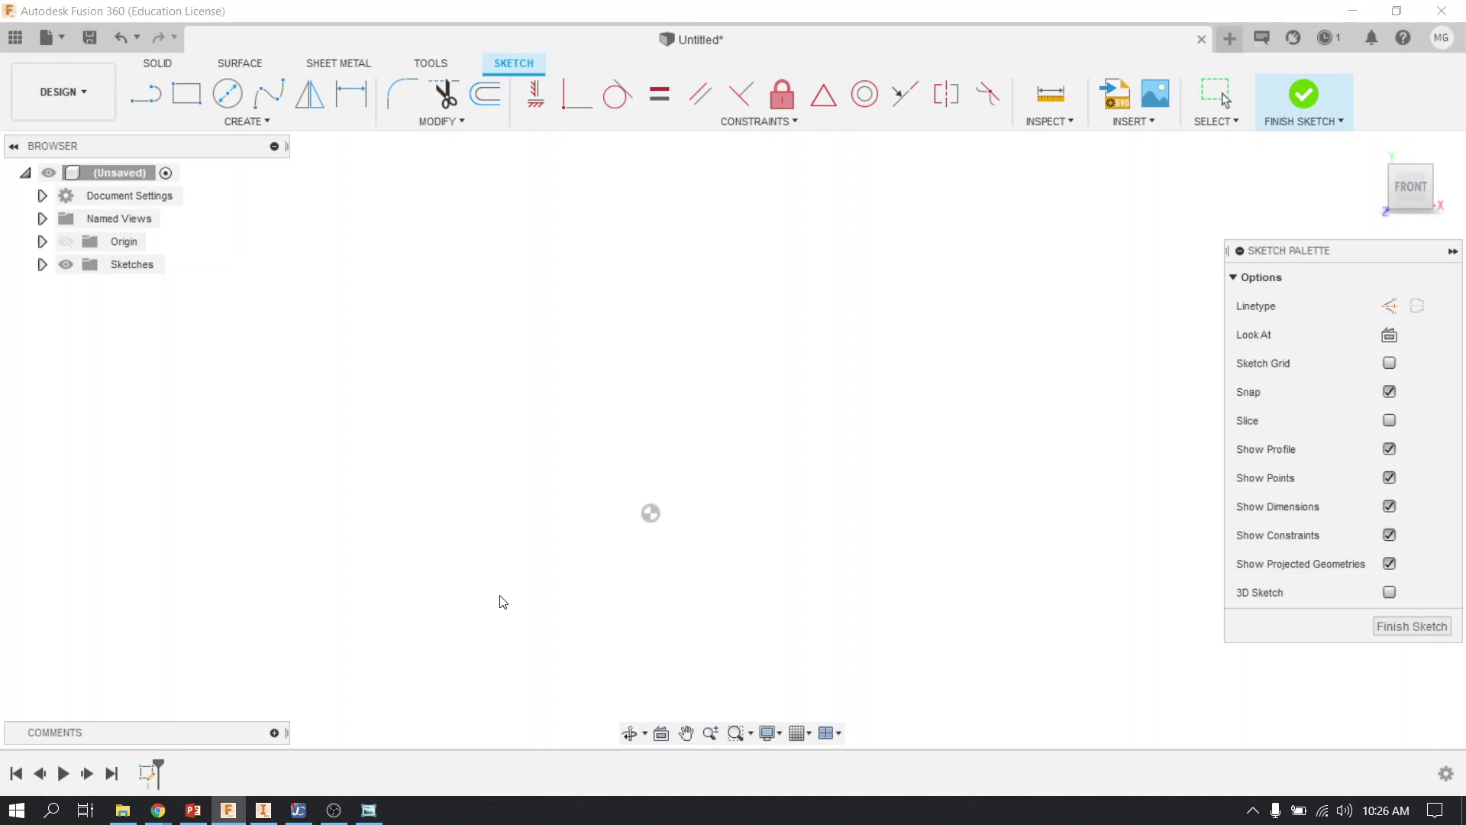
{"action": "left_click", "coordinate": [48, 262]}
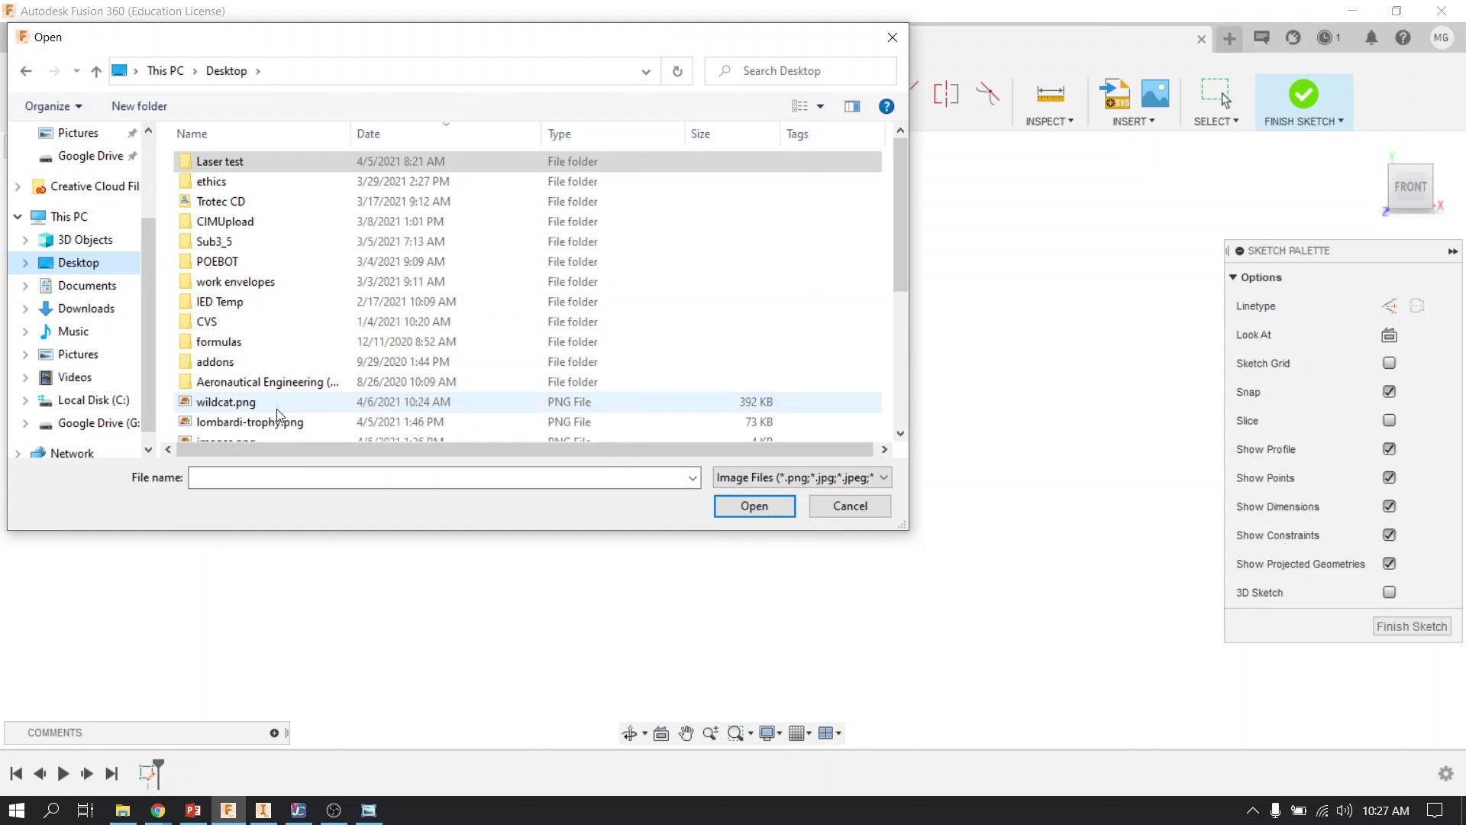
{"action": "left_click", "coordinate": [279, 403]}
{"action": "left_click", "coordinate": [753, 507]}
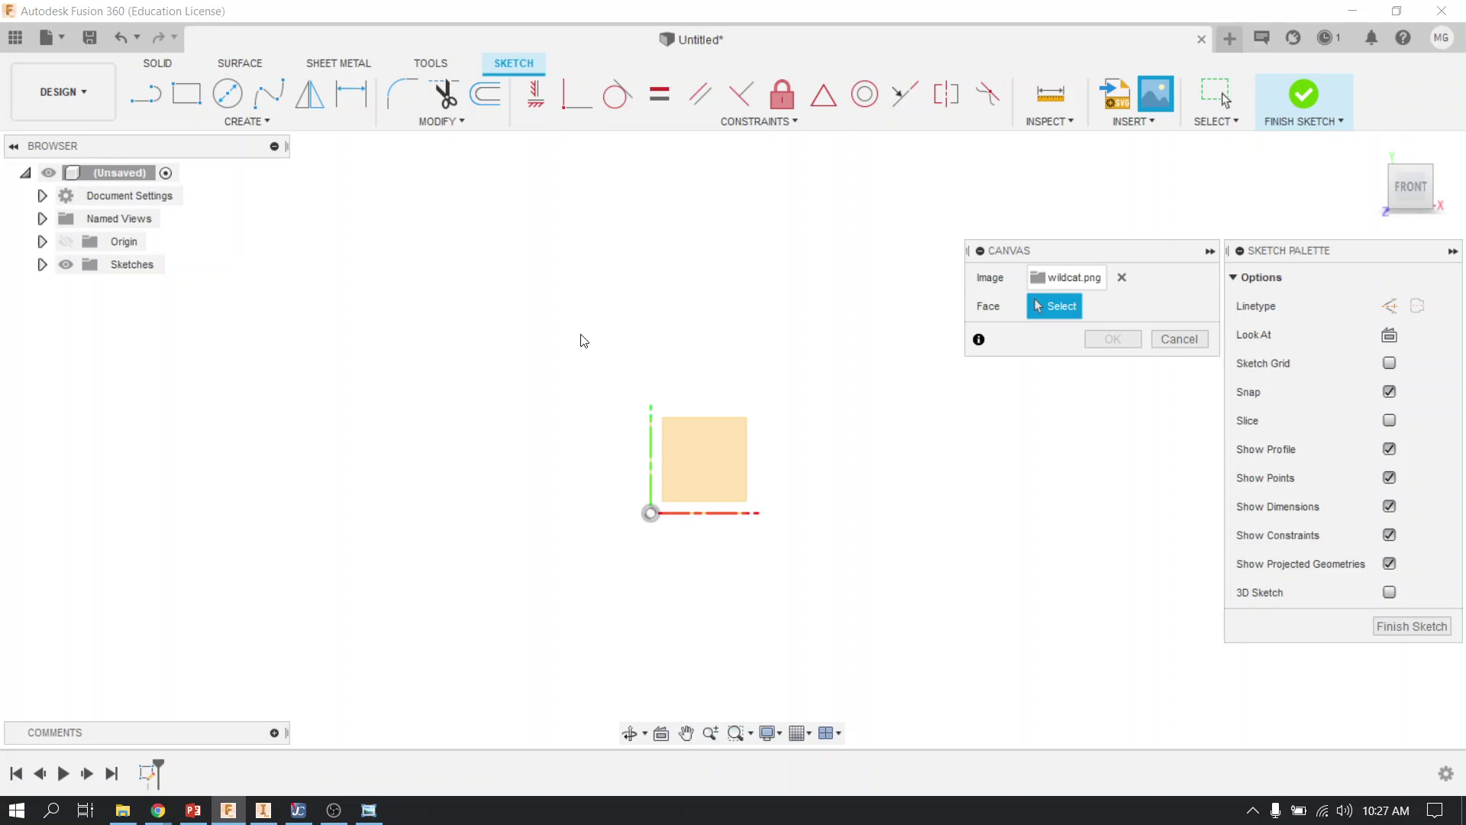
Place the wildcat canvas on the sketch plane, enlarge it, and confirm
{"action": "left_click", "coordinate": [731, 479]}
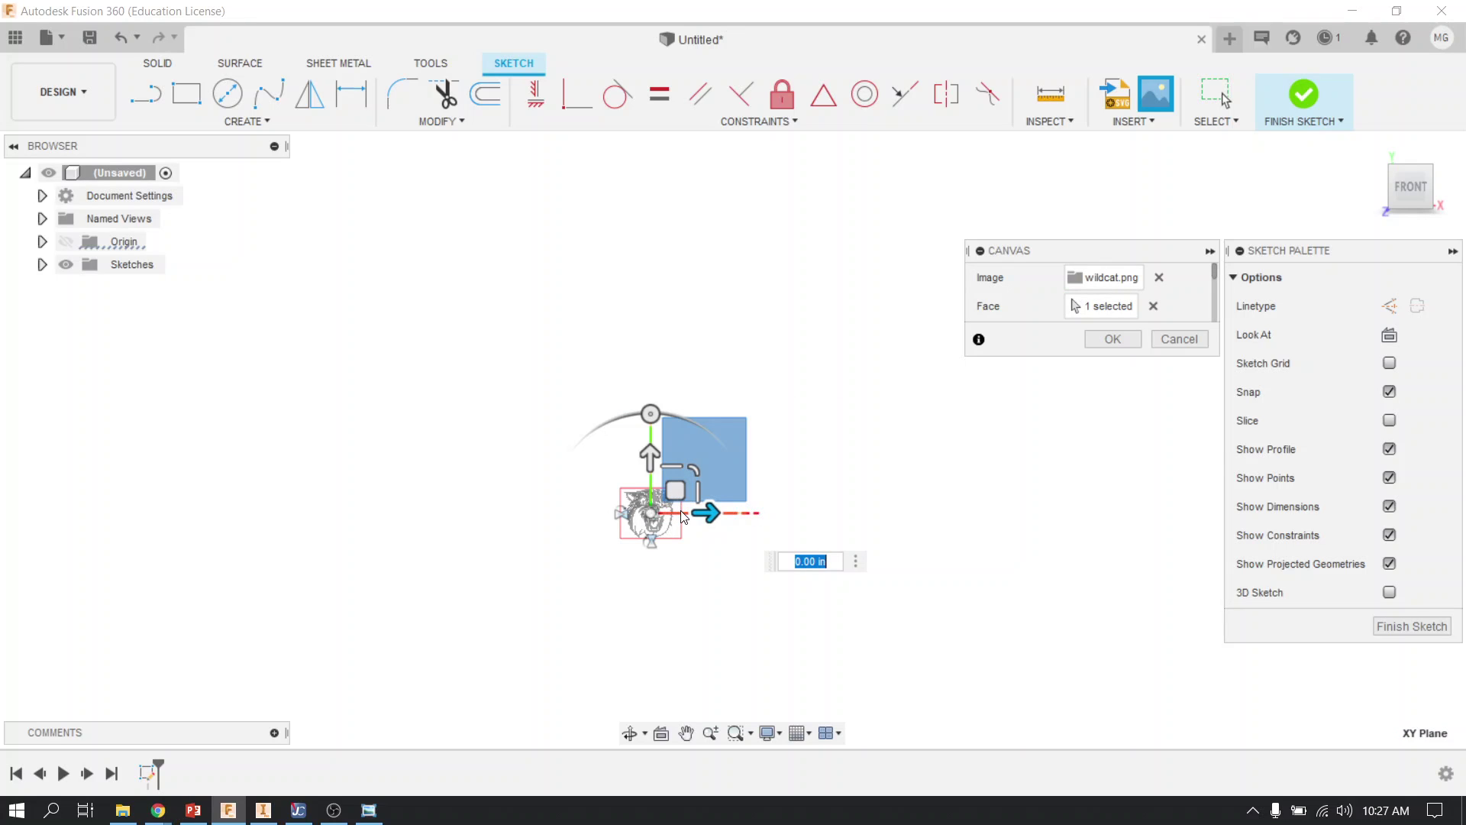
{"action": "left_click_drag", "start_coordinate": [701, 464], "coordinate": [926, 256]}
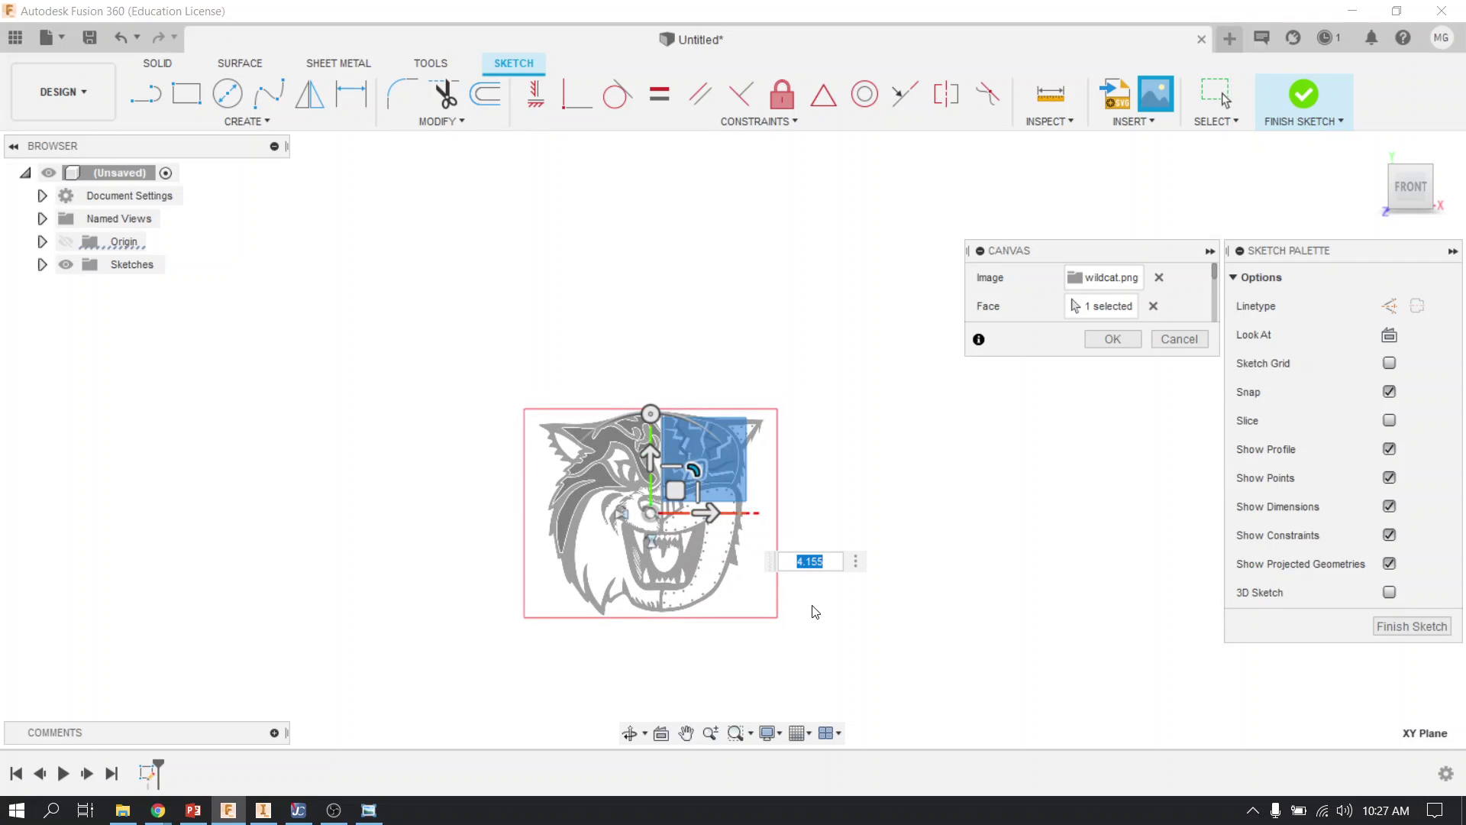
{"action": "left_click", "coordinate": [810, 562]}
{"action": "left_click", "coordinate": [1114, 342]}
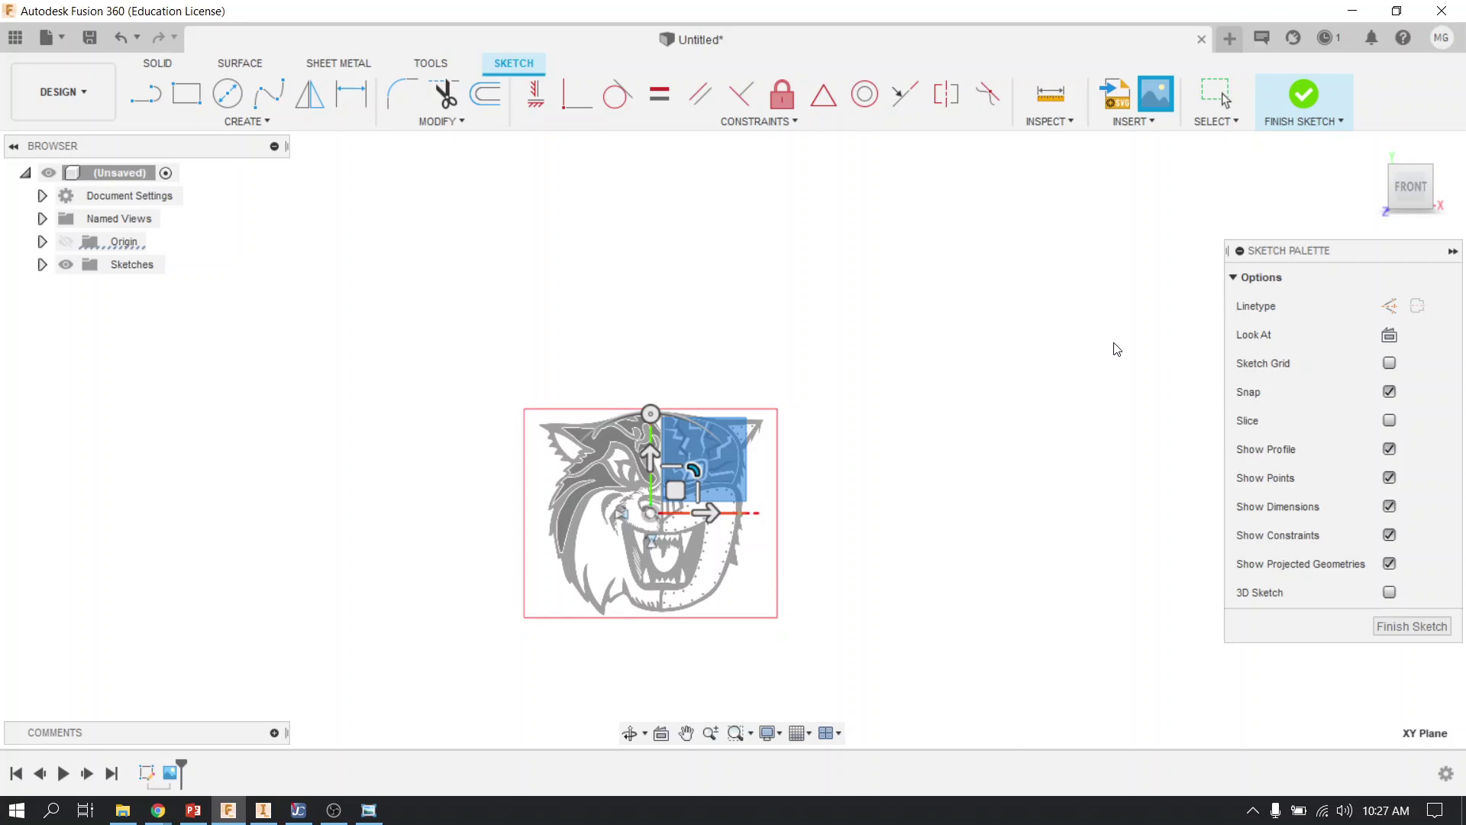
{"action": "scroll", "coordinate": [690, 524], "scroll_direction": "up", "scroll_amount": 5}
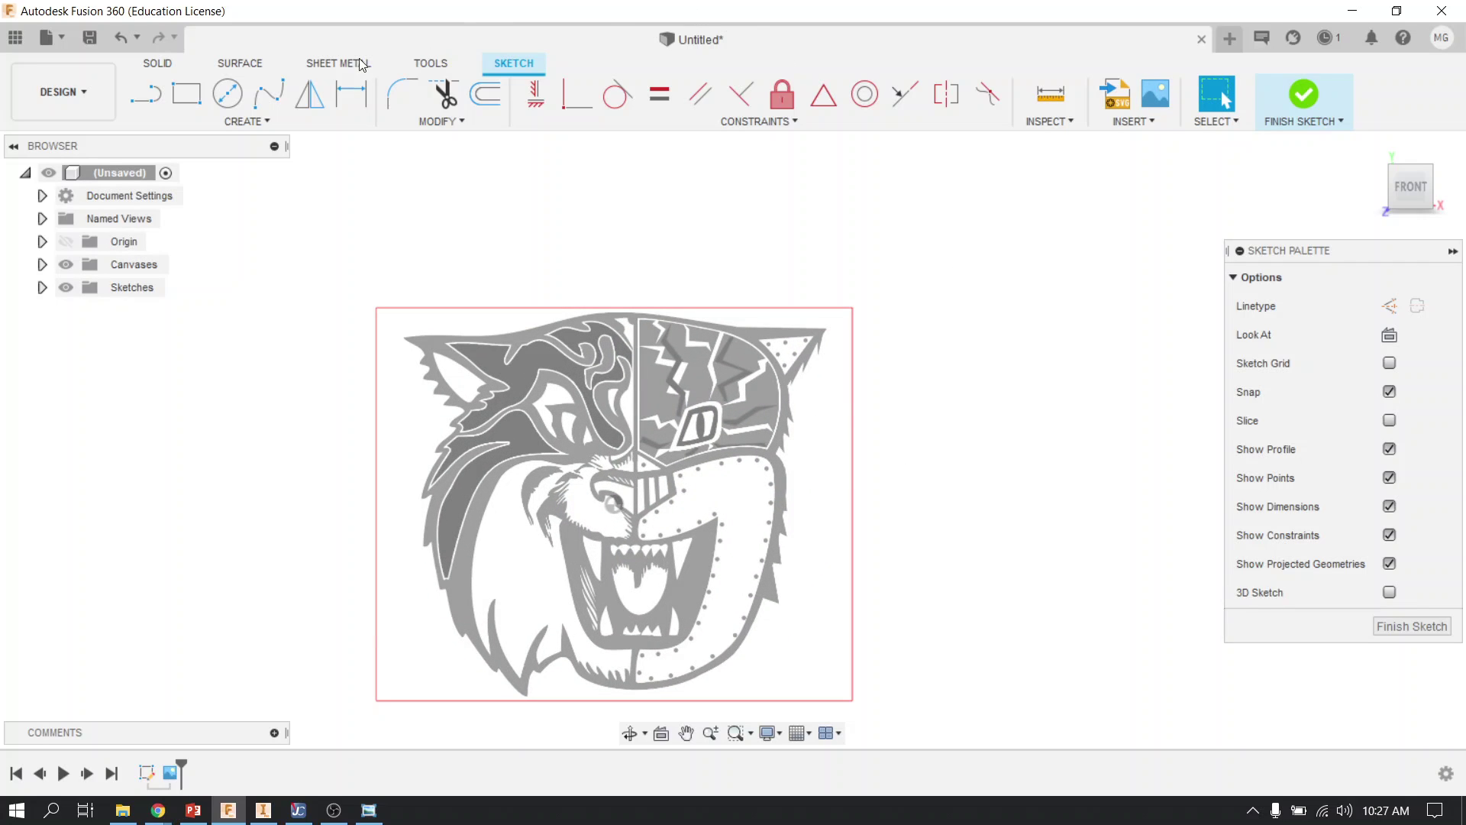
Undo the wildcat canvas and draw a 2-point rectangle from the sketch origin
{"action": "left_click", "coordinate": [118, 37]}
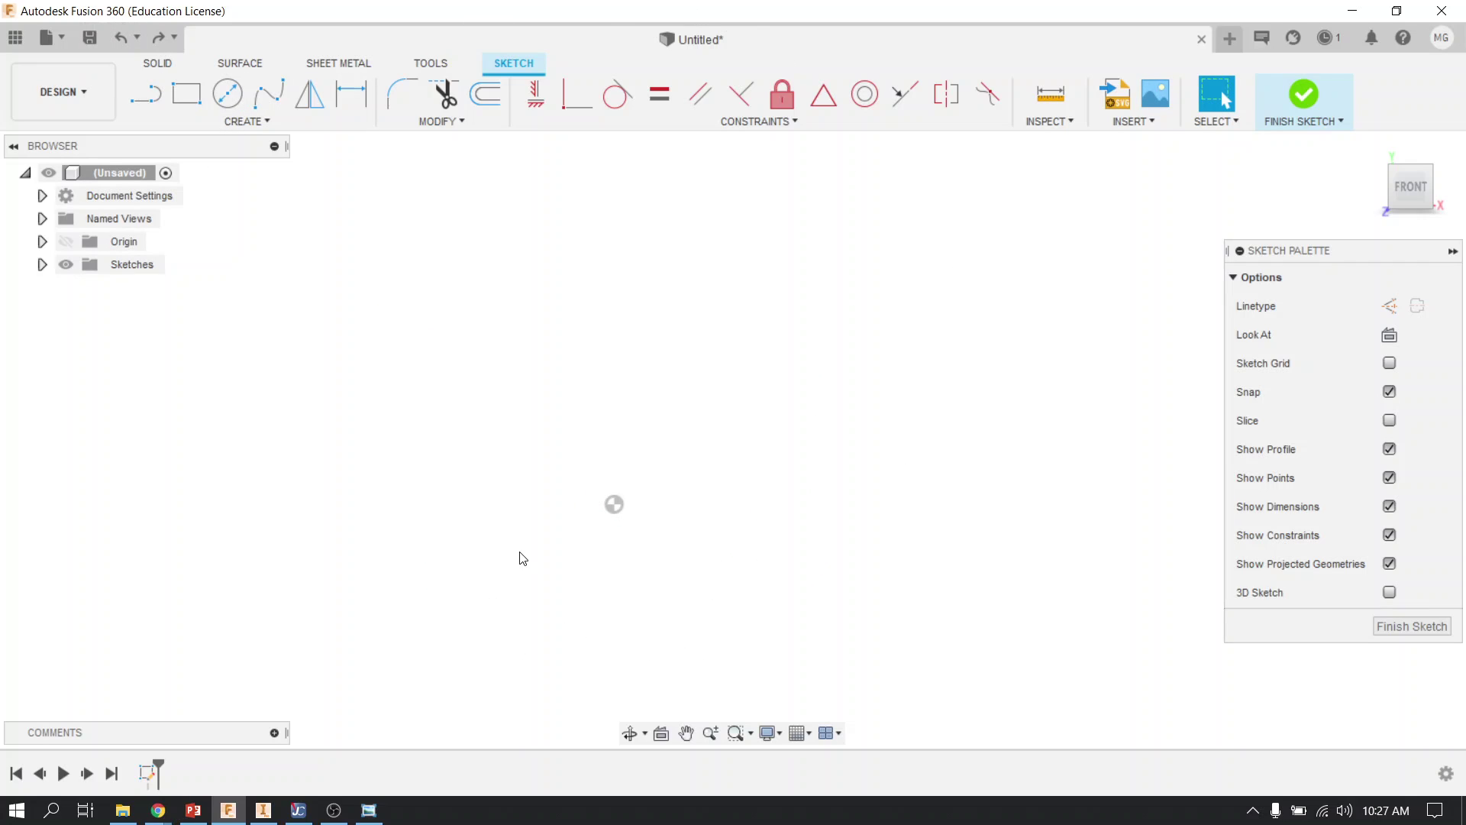
{"action": "left_click", "coordinate": [187, 94]}
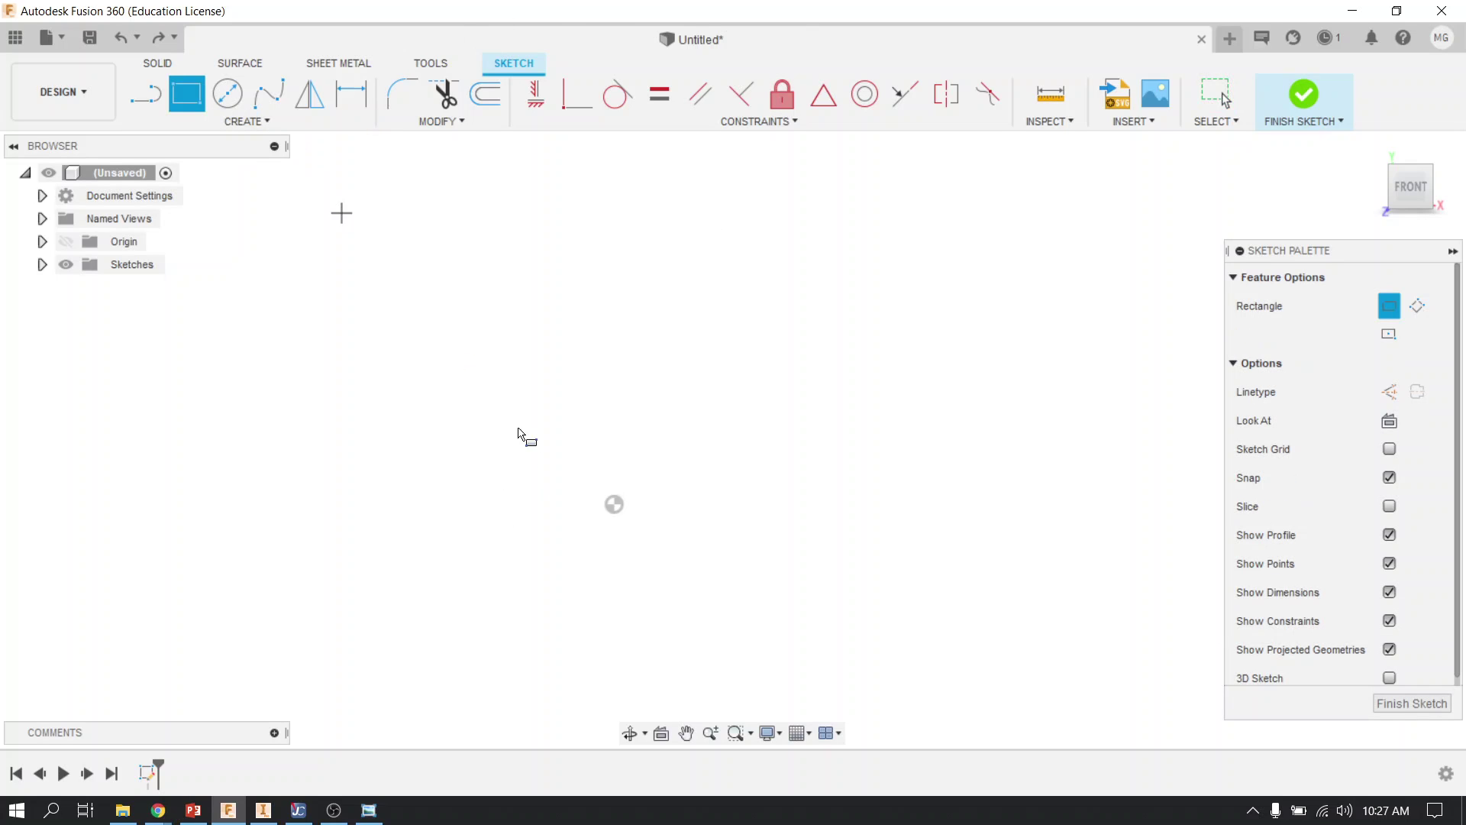
{"action": "left_click", "coordinate": [614, 505]}
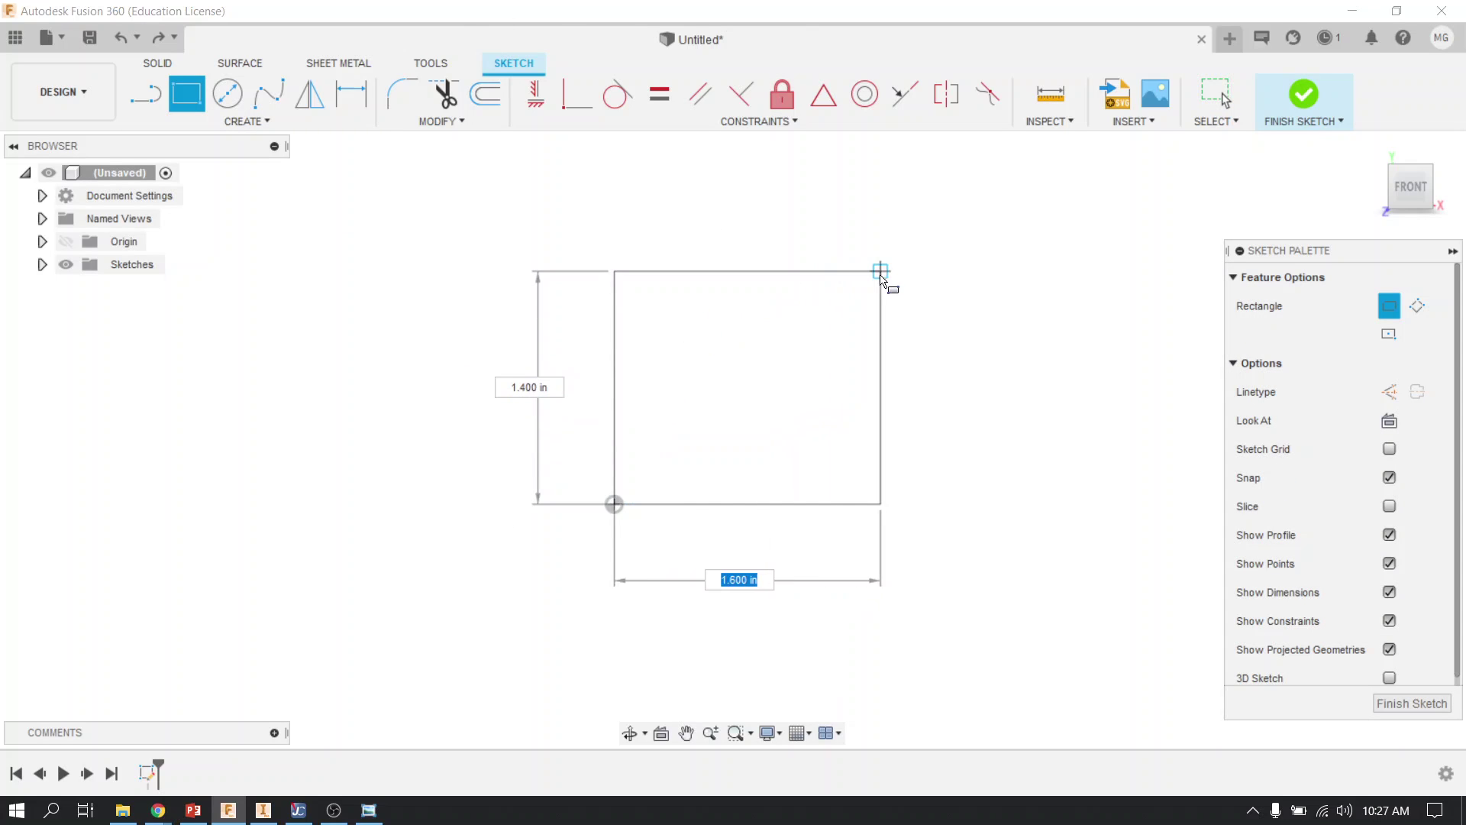
{"action": "left_click", "coordinate": [897, 237]}
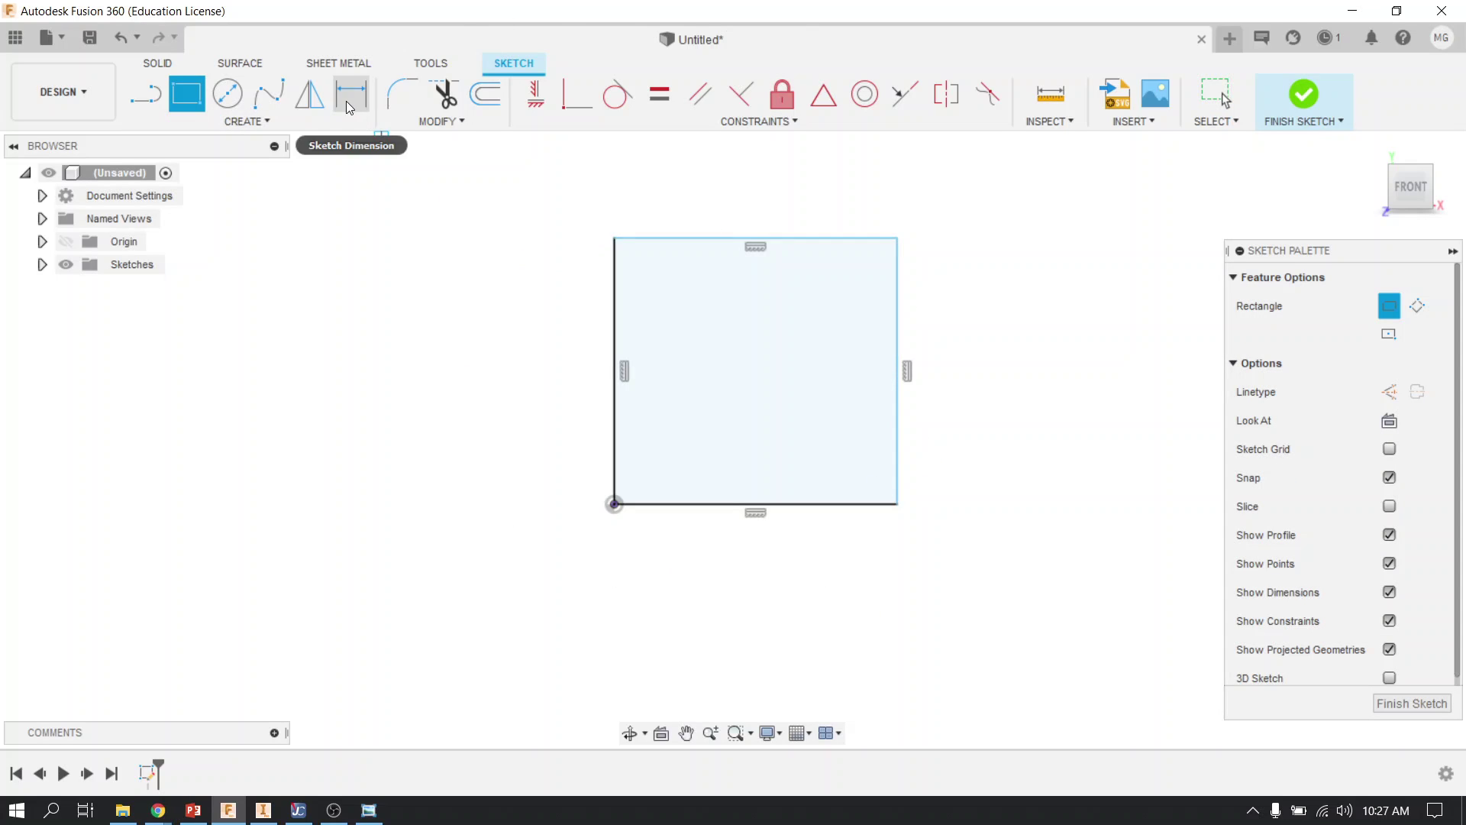
Dimension the rectangle's height and width to 3 in, making a square
{"action": "left_click", "coordinate": [351, 94]}
{"action": "left_click", "coordinate": [616, 409]}
{"action": "left_click", "coordinate": [523, 409]}
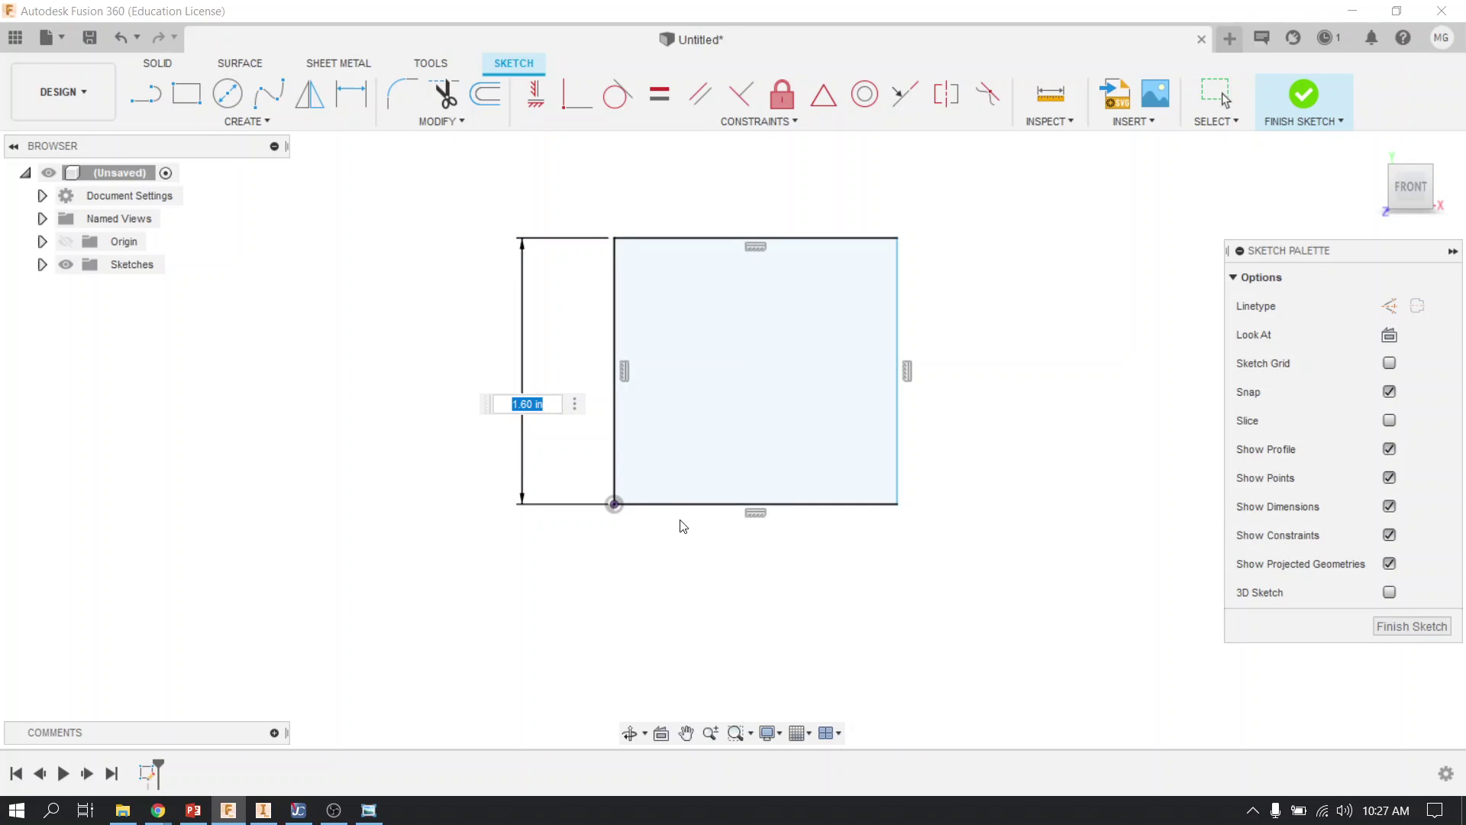
{"action": "type", "text": "3"}
{"action": "key", "text": "Return"}
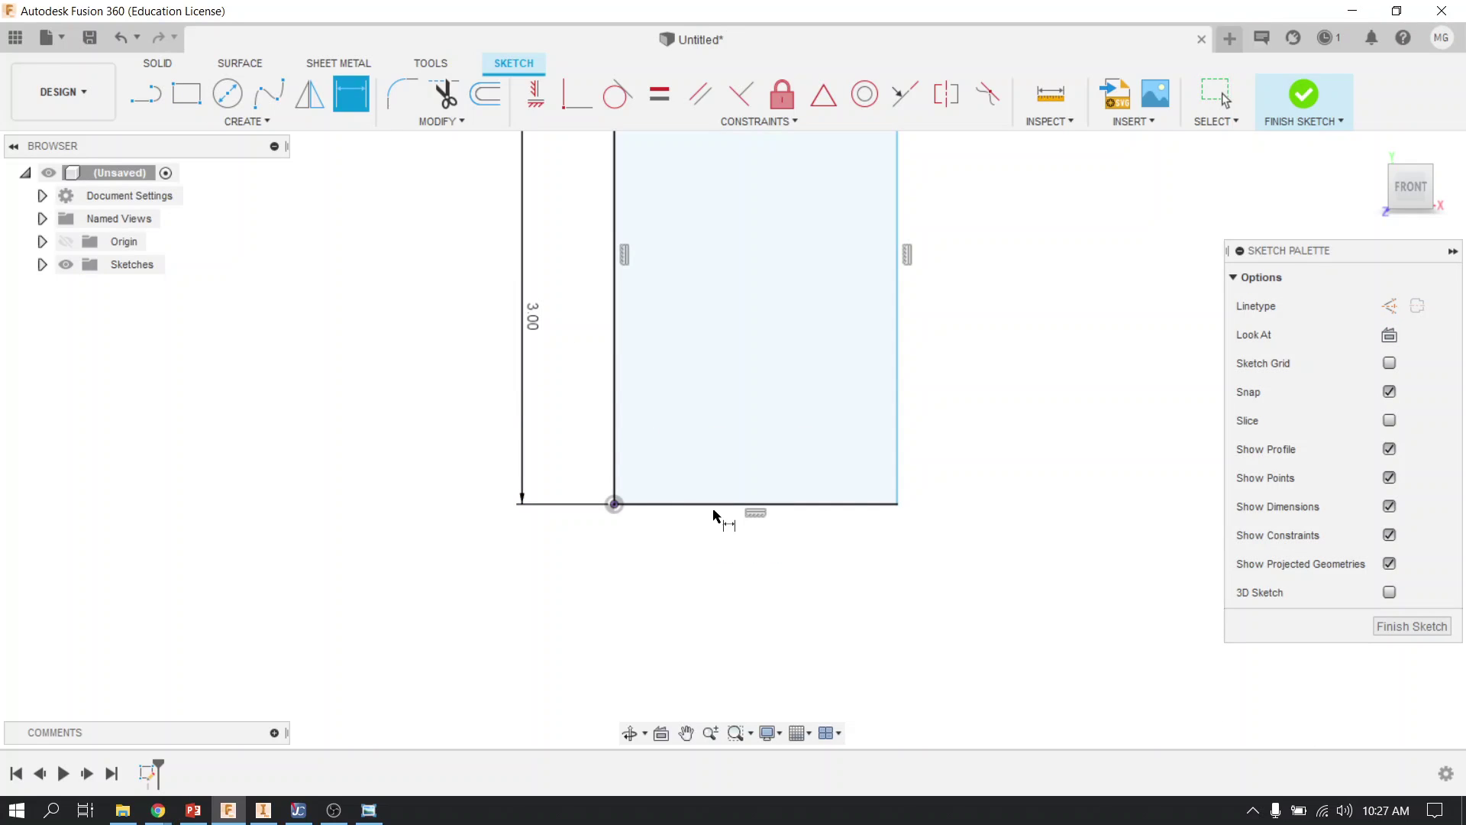
{"action": "left_click", "coordinate": [717, 504]}
{"action": "left_click", "coordinate": [724, 555]}
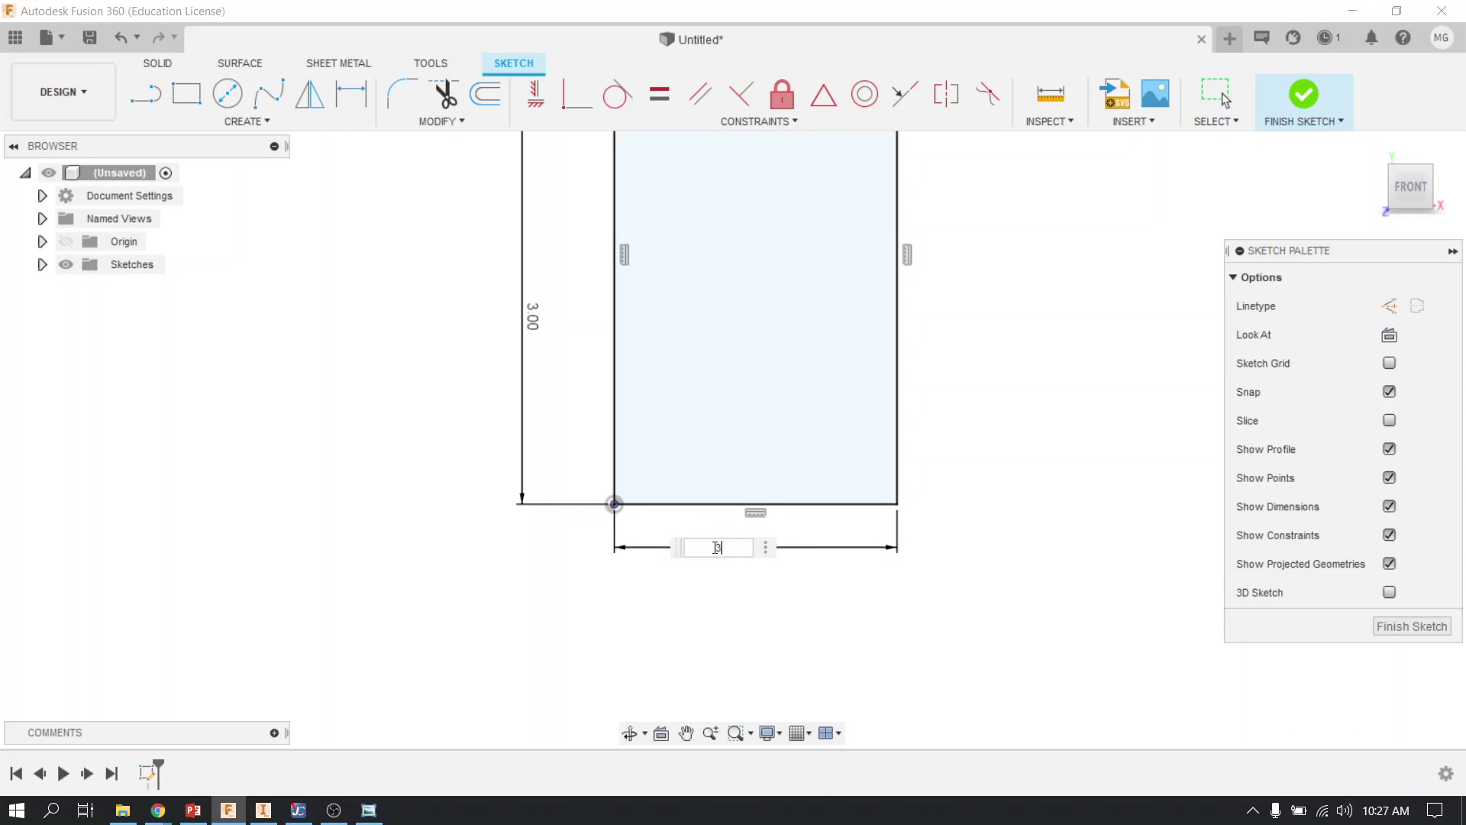
{"action": "key", "text": "Return"}
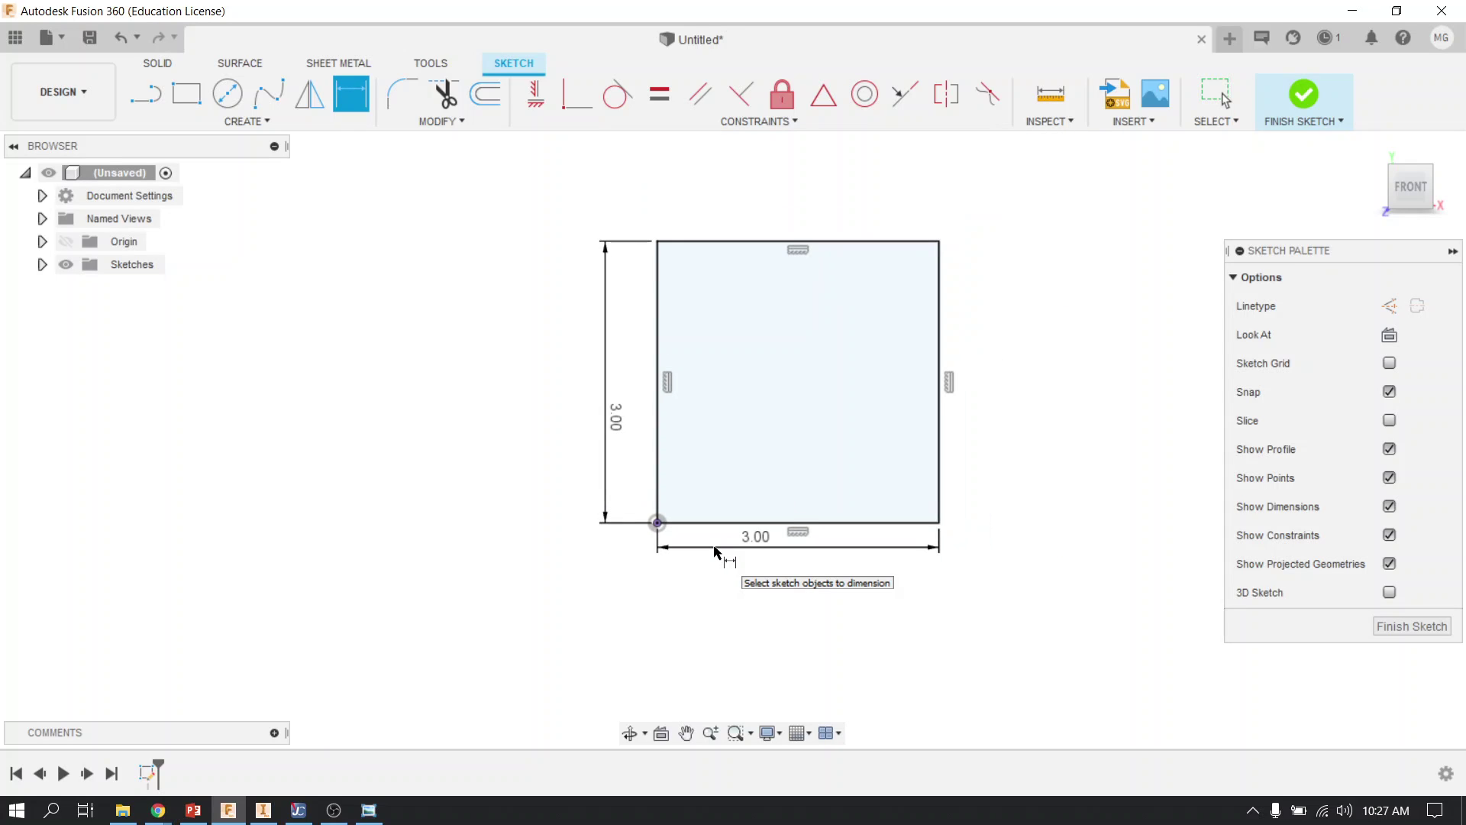
Insert wildcat.png as a canvas on the square's face and confirm it
{"action": "left_click", "coordinate": [1154, 102]}
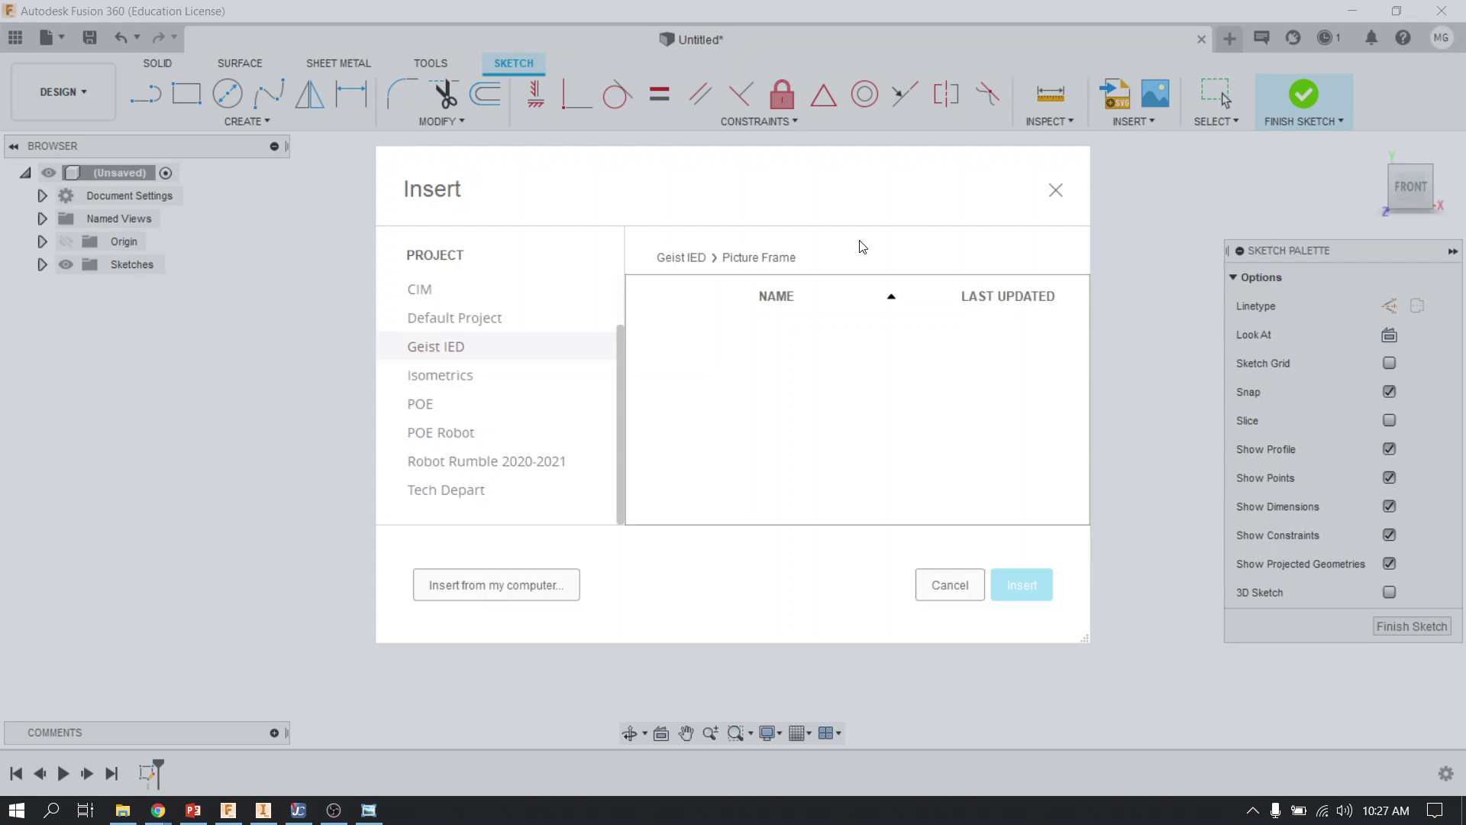
{"action": "left_click", "coordinate": [525, 597]}
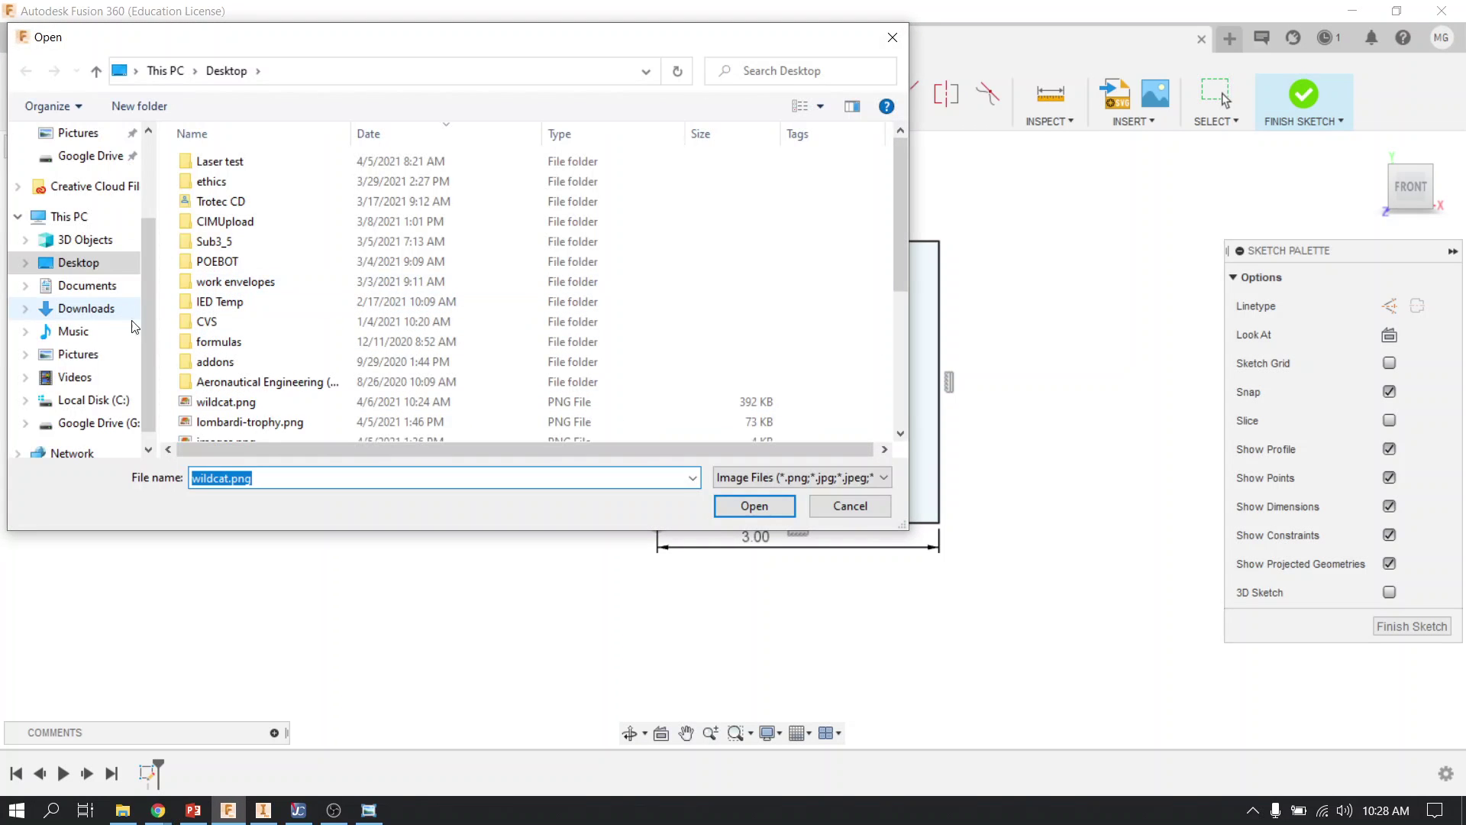
{"action": "left_click", "coordinate": [246, 409]}
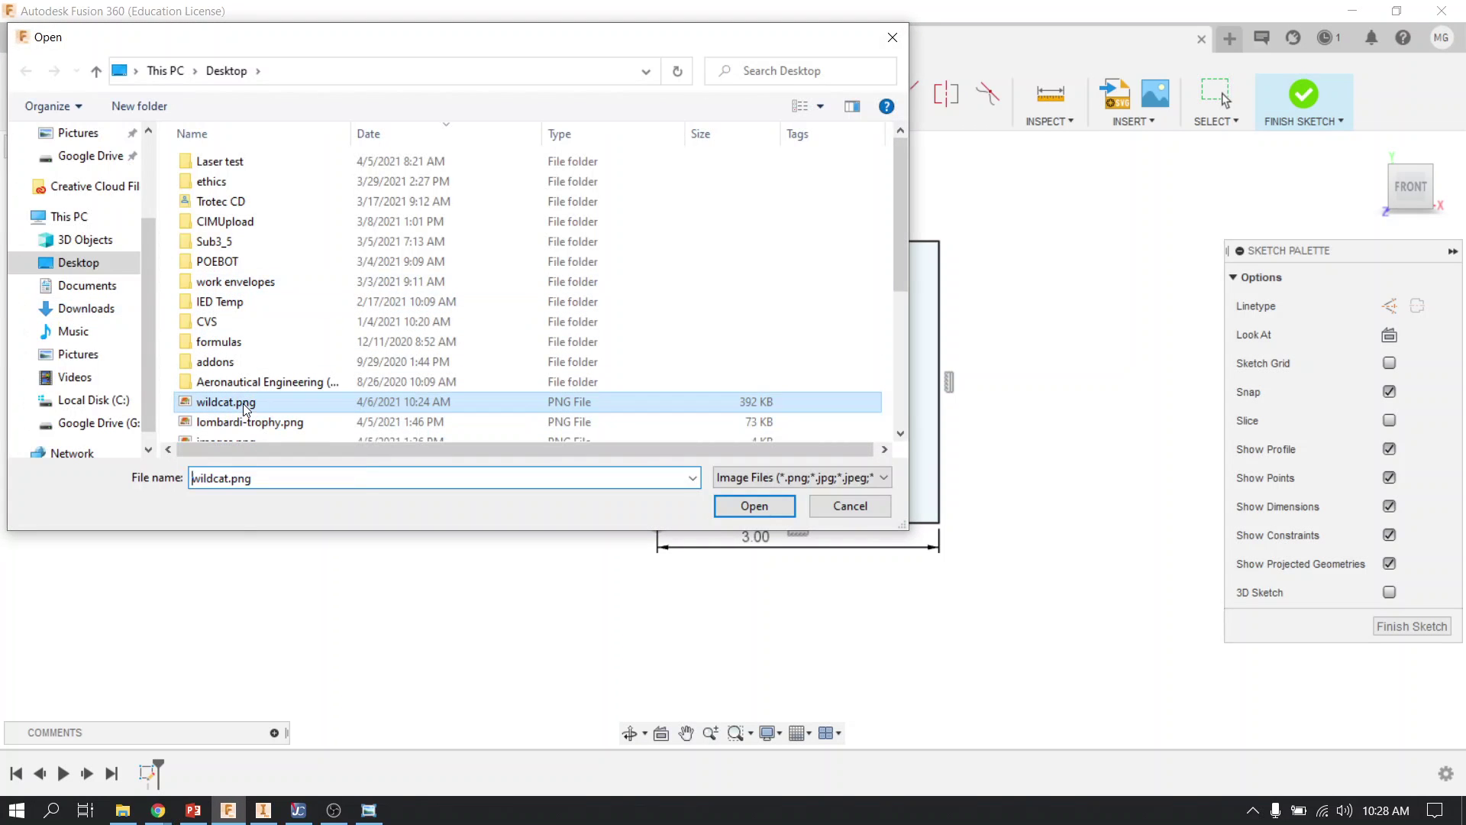
{"action": "left_click", "coordinate": [777, 510]}
{"action": "left_click", "coordinate": [725, 484]}
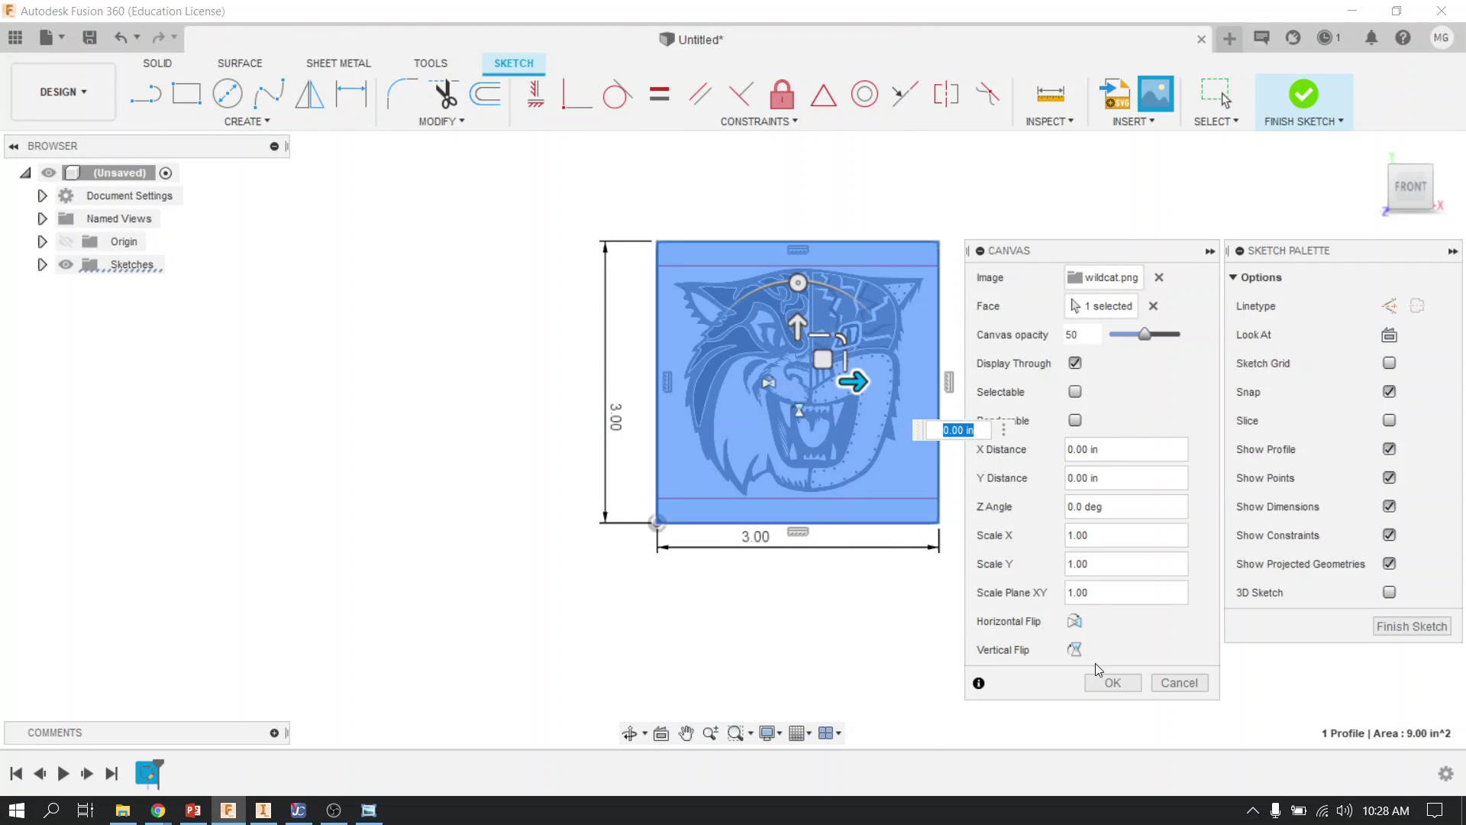
{"action": "left_click", "coordinate": [1114, 683]}
Zoom to inspect the wildcat canvas, then select and deselect it
{"action": "scroll", "coordinate": [846, 452], "scroll_direction": "up", "scroll_amount": 5}
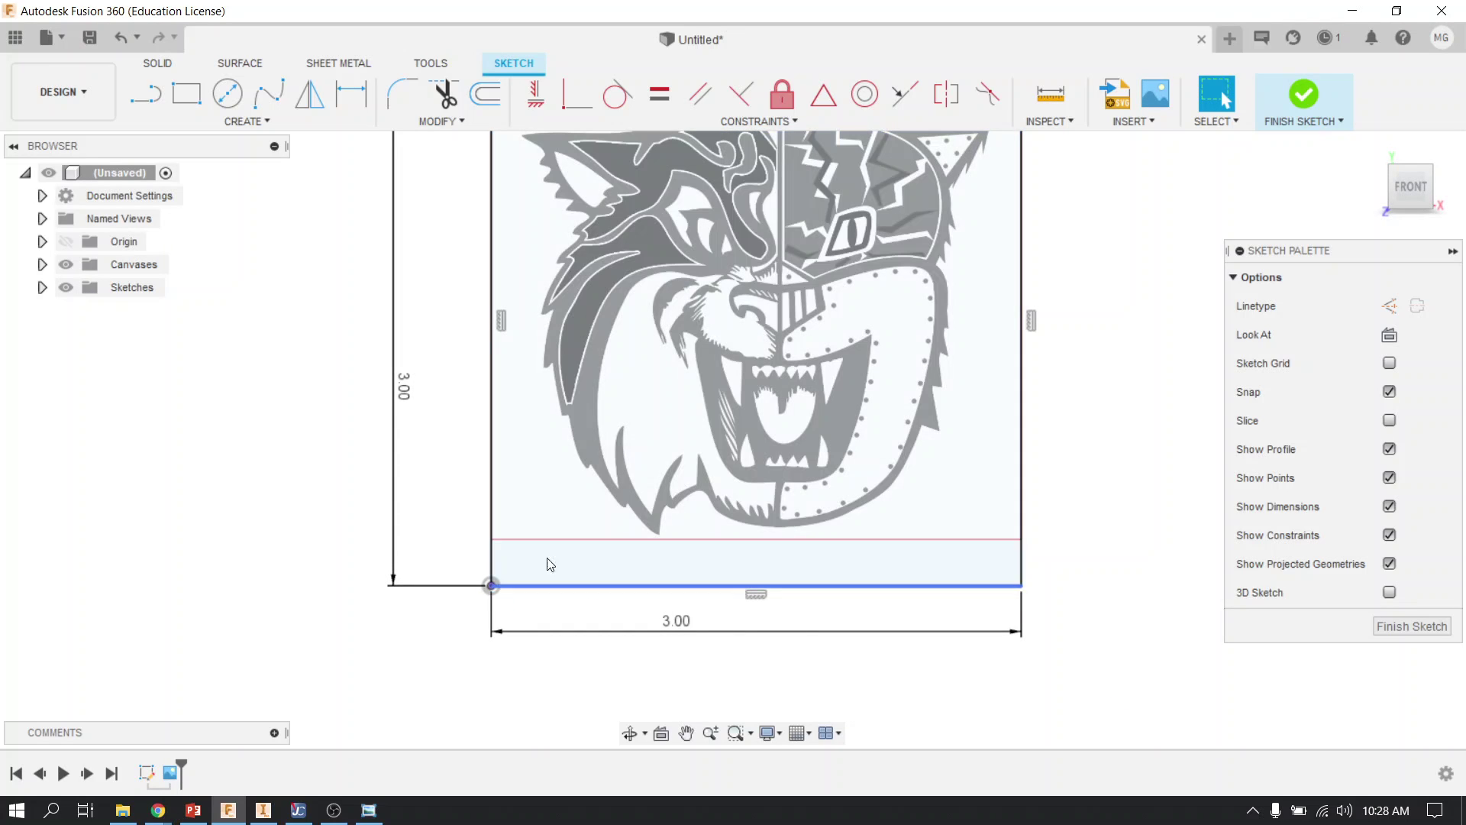
{"action": "scroll", "coordinate": [723, 617], "scroll_direction": "down", "scroll_amount": 3}
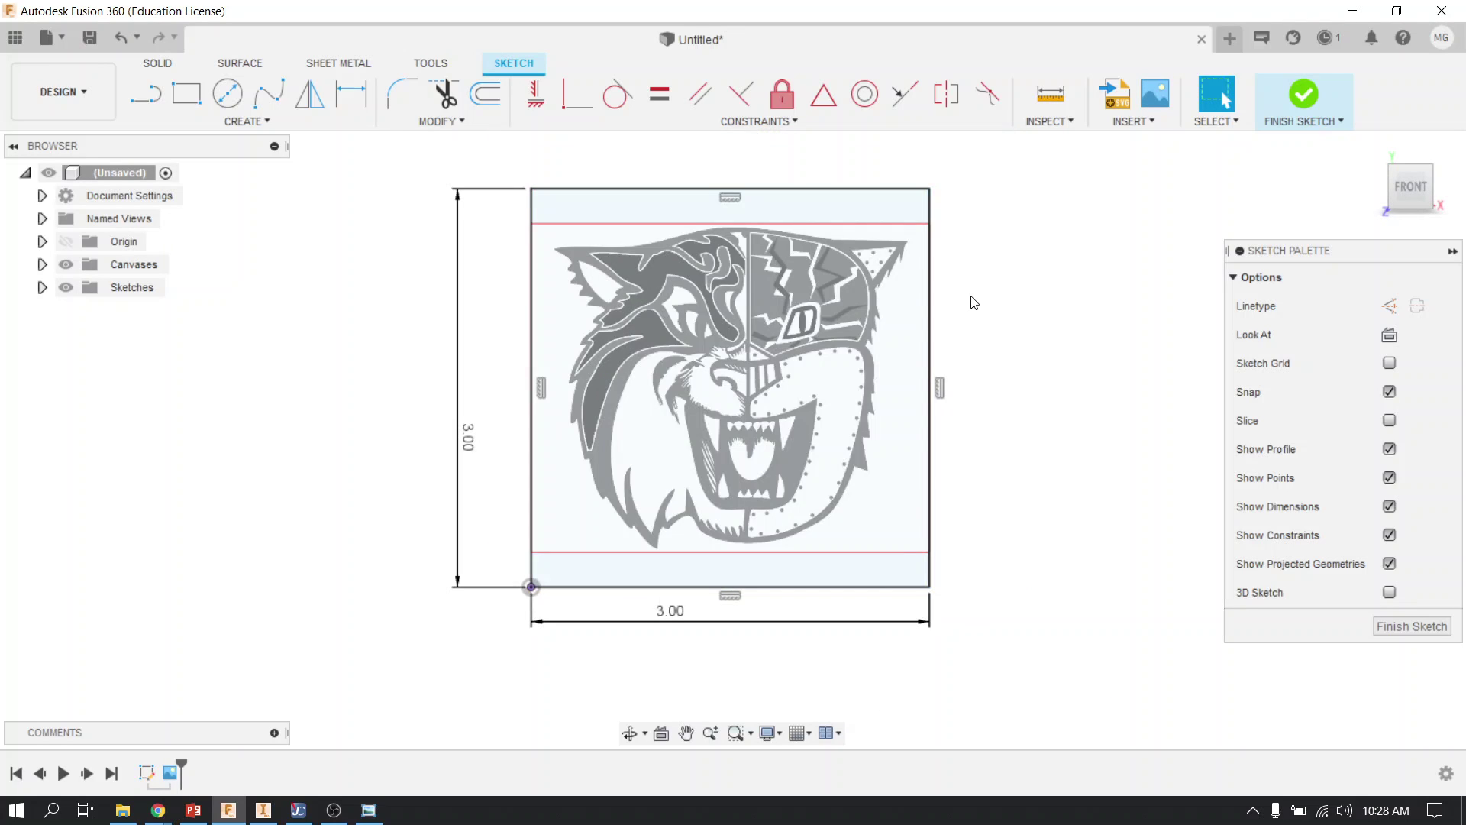
{"action": "scroll", "coordinate": [974, 303], "scroll_direction": "up", "scroll_amount": 3}
{"action": "scroll", "coordinate": [974, 302], "scroll_direction": "up", "scroll_amount": 2}
{"action": "scroll", "coordinate": [974, 303], "scroll_direction": "down", "scroll_amount": 3}
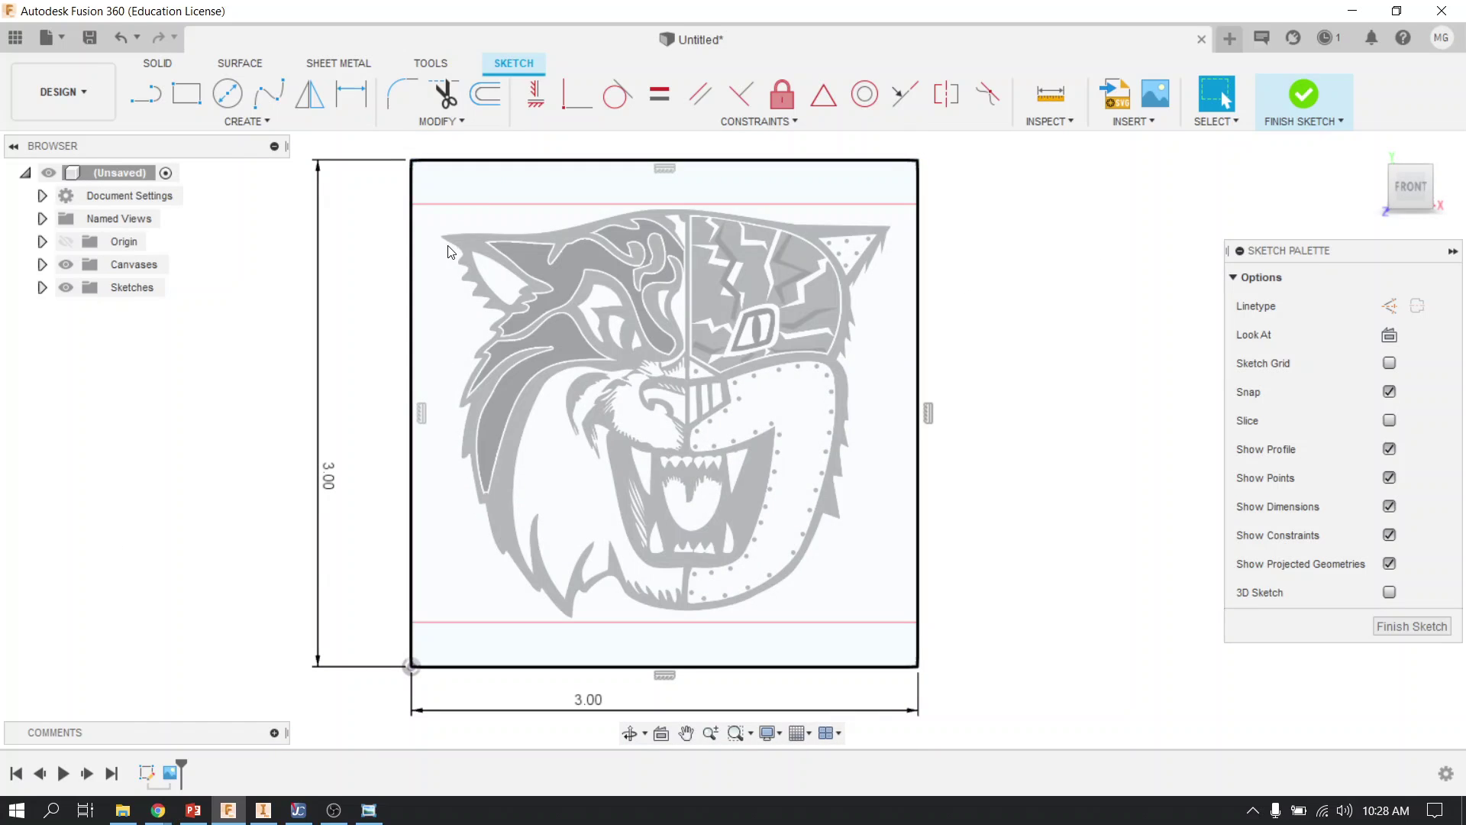
{"action": "left_click", "coordinate": [625, 616]}
{"action": "scroll", "coordinate": [626, 615], "scroll_direction": "down", "scroll_amount": 1}
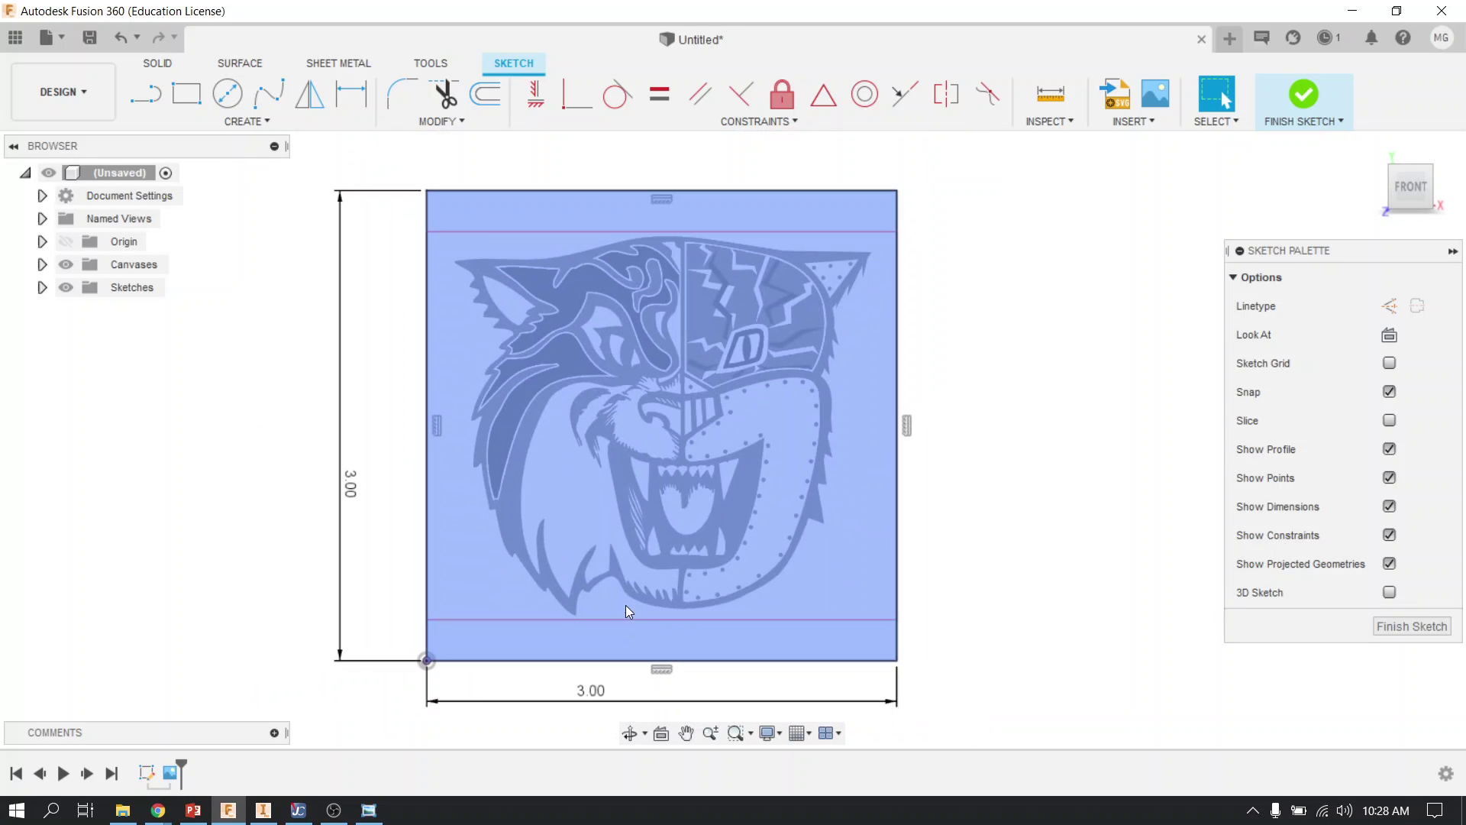
{"action": "key", "text": "Escape"}
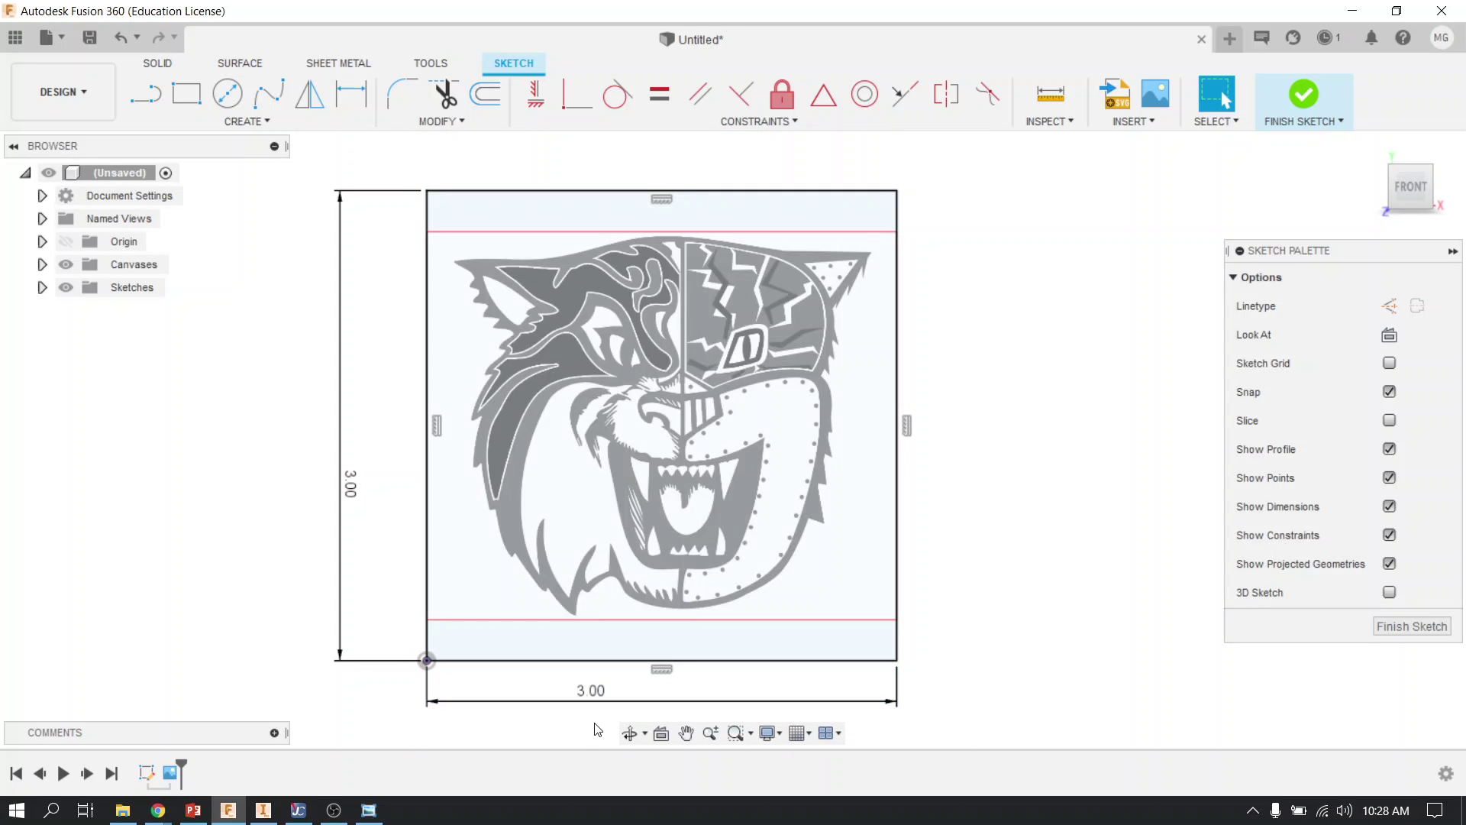
Delete the 3-inch square's lines along with their dimensions
{"action": "left_click", "coordinate": [440, 661]}
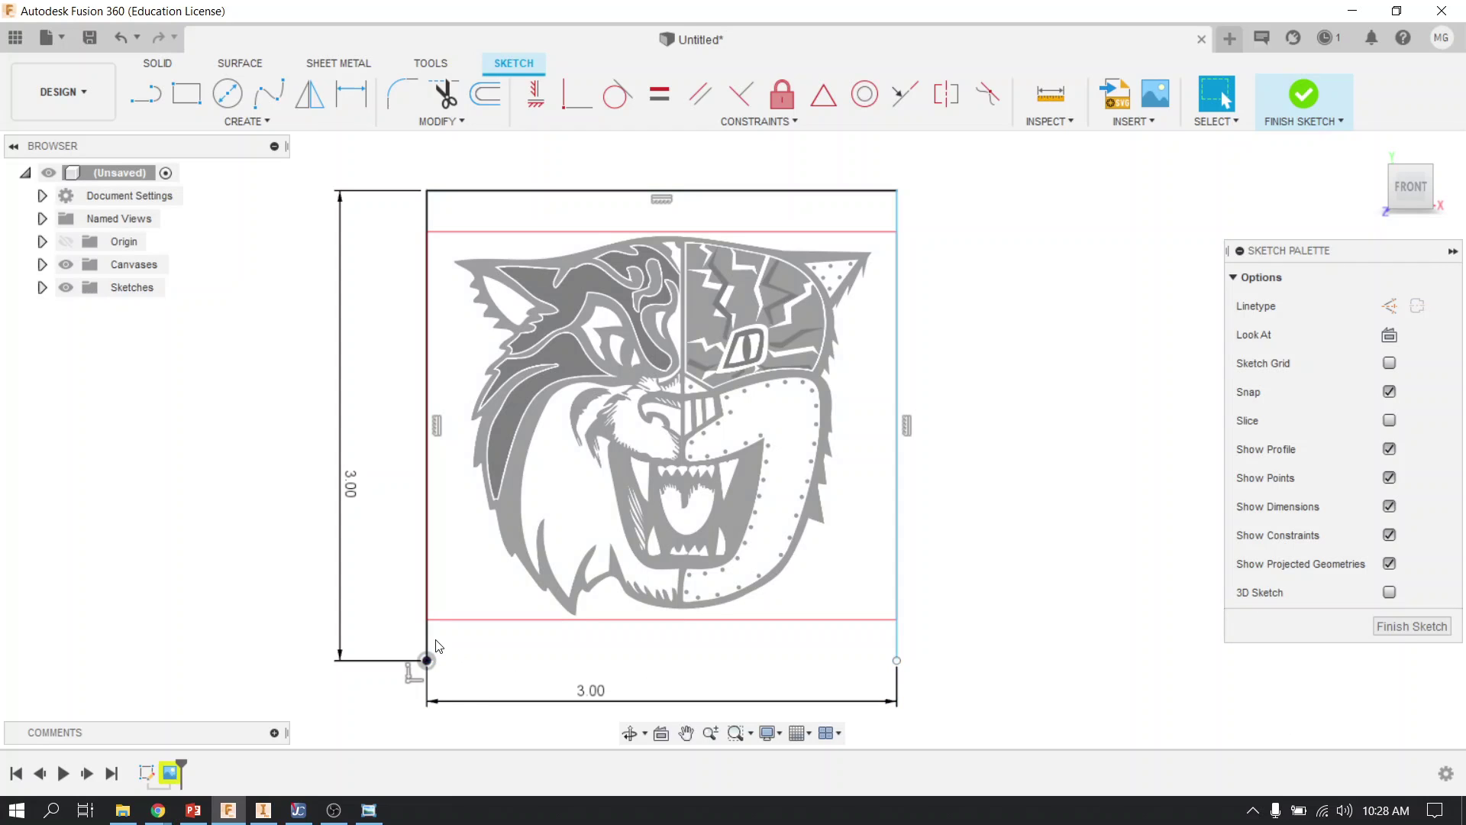
{"action": "left_click", "coordinate": [424, 571]}
{"action": "key", "text": "Delete"}
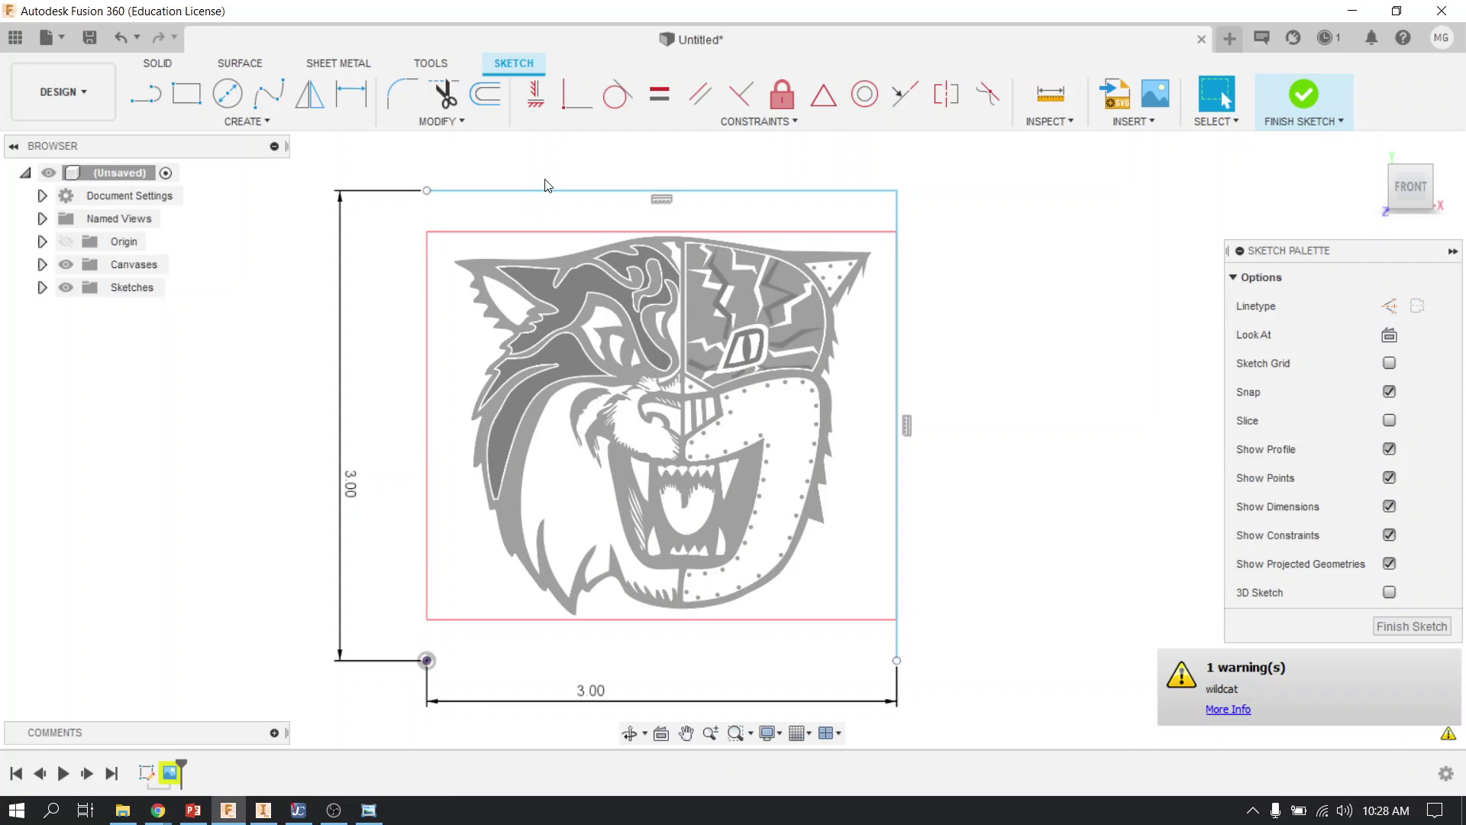
{"action": "left_click", "coordinate": [545, 191]}
{"action": "key", "text": "Delete"}
{"action": "left_click", "coordinate": [896, 645]}
{"action": "key", "text": "Delete"}
{"action": "scroll", "coordinate": [498, 382], "scroll_direction": "up", "scroll_amount": 3}
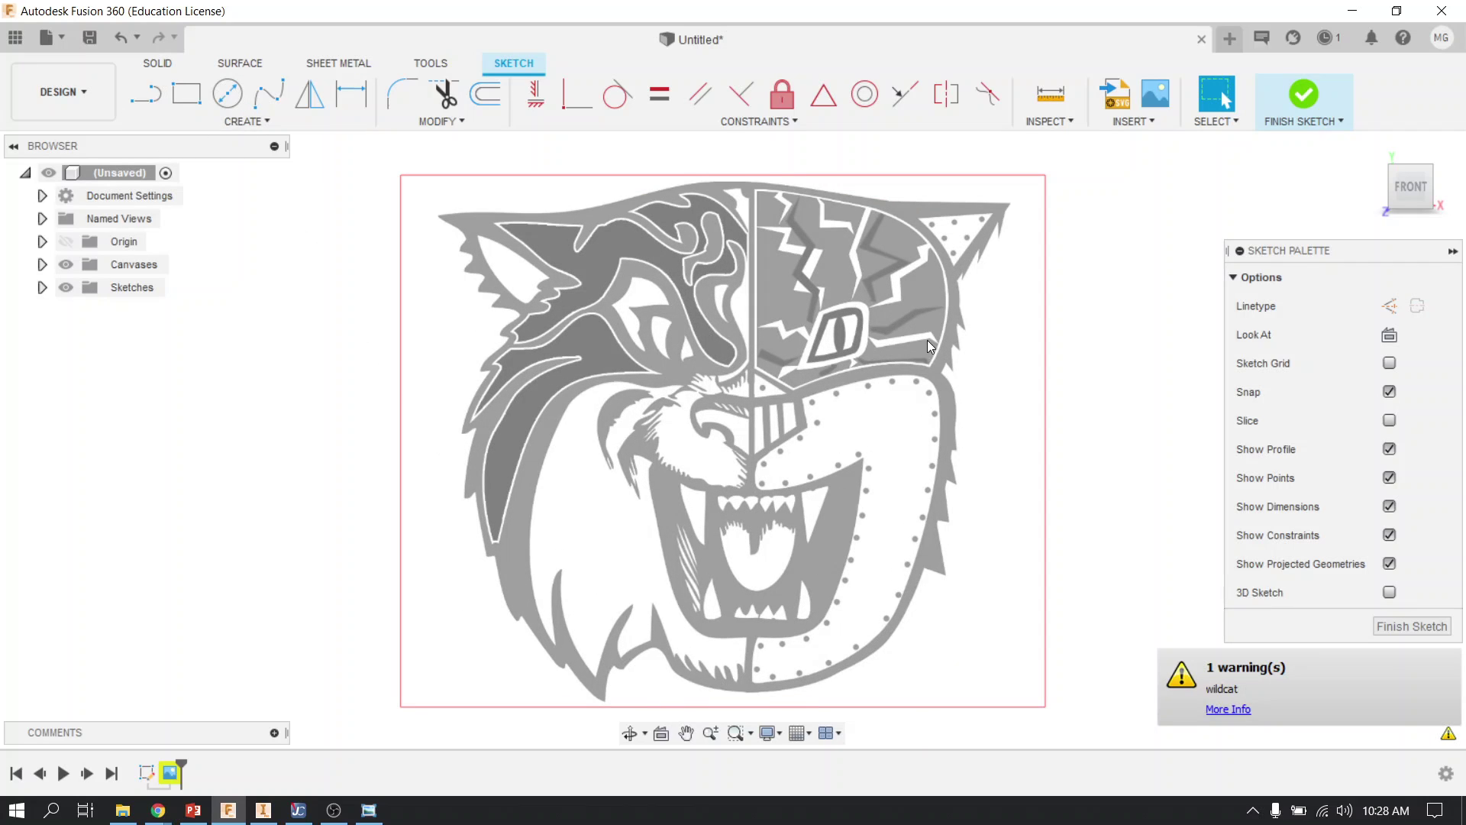
Start a fit-point spline at the left ear tip along the wildcat head top
{"action": "left_click", "coordinate": [272, 99]}
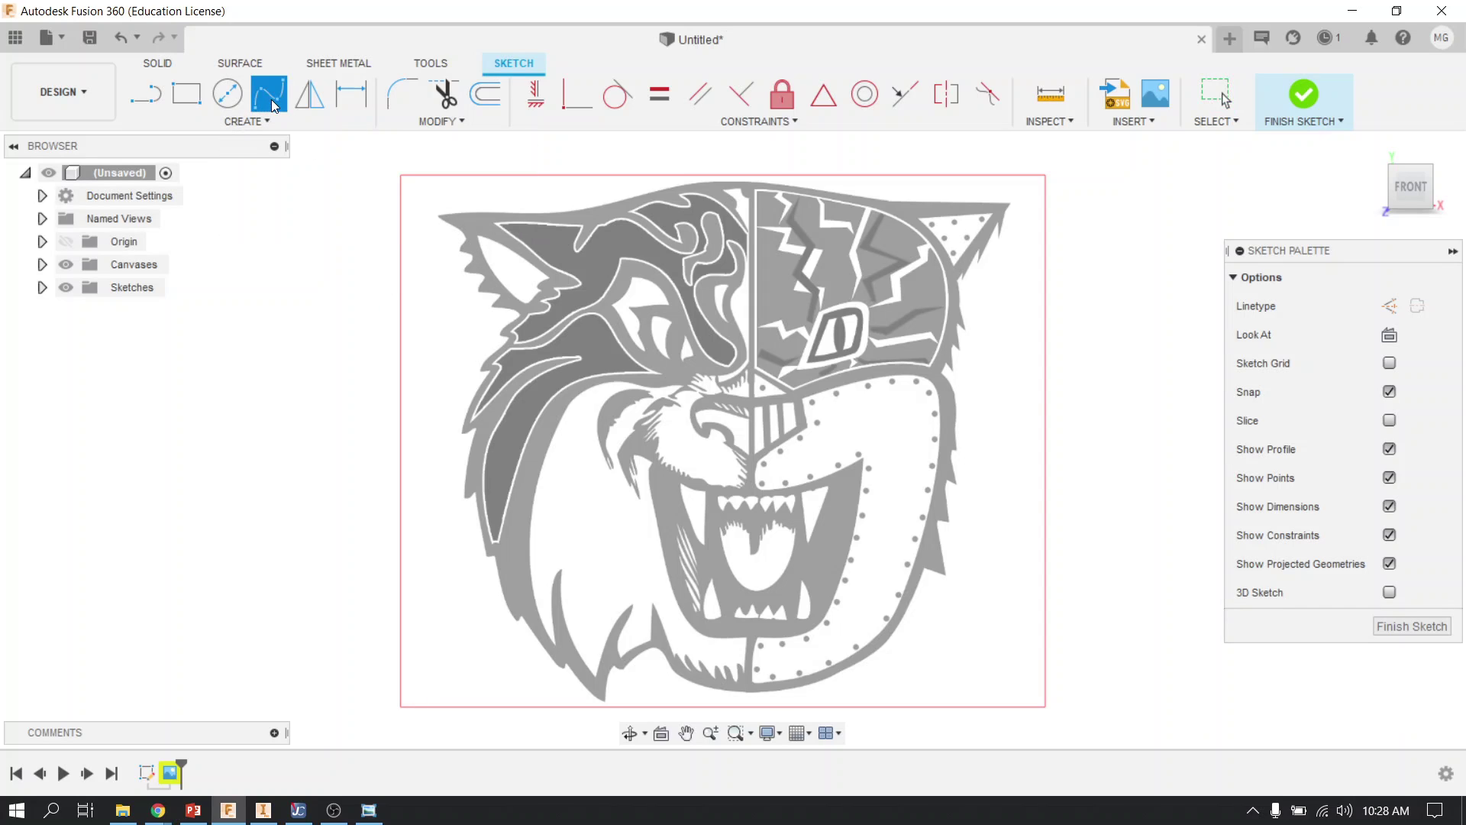
{"action": "scroll", "coordinate": [466, 214], "scroll_direction": "up", "scroll_amount": 5}
{"action": "scroll", "coordinate": [467, 218], "scroll_direction": "up", "scroll_amount": 2}
{"action": "left_click", "coordinate": [421, 219]}
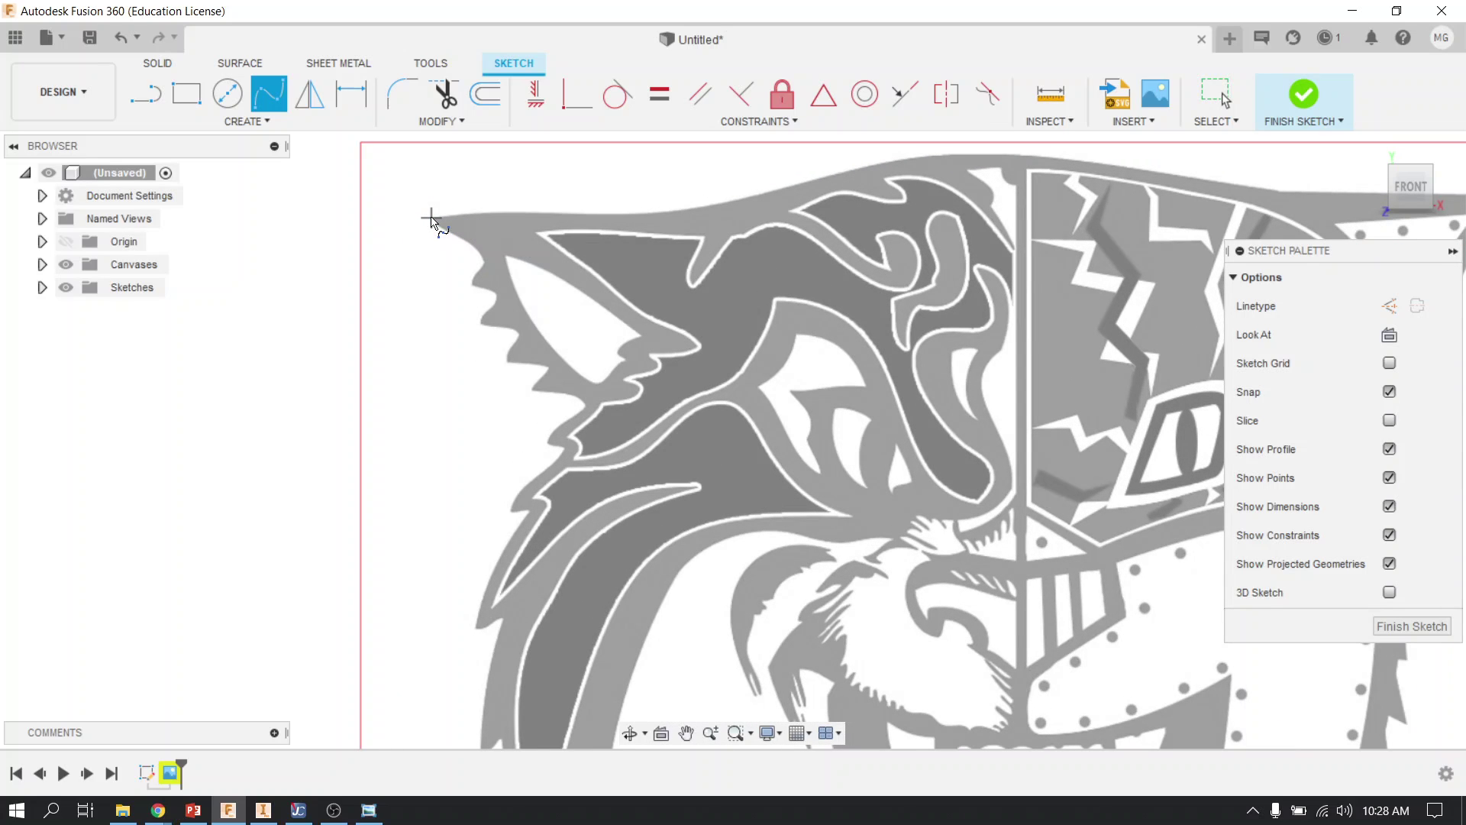
{"action": "scroll", "coordinate": [473, 209], "scroll_direction": "up", "scroll_amount": 2}
{"action": "left_click", "coordinate": [608, 216]}
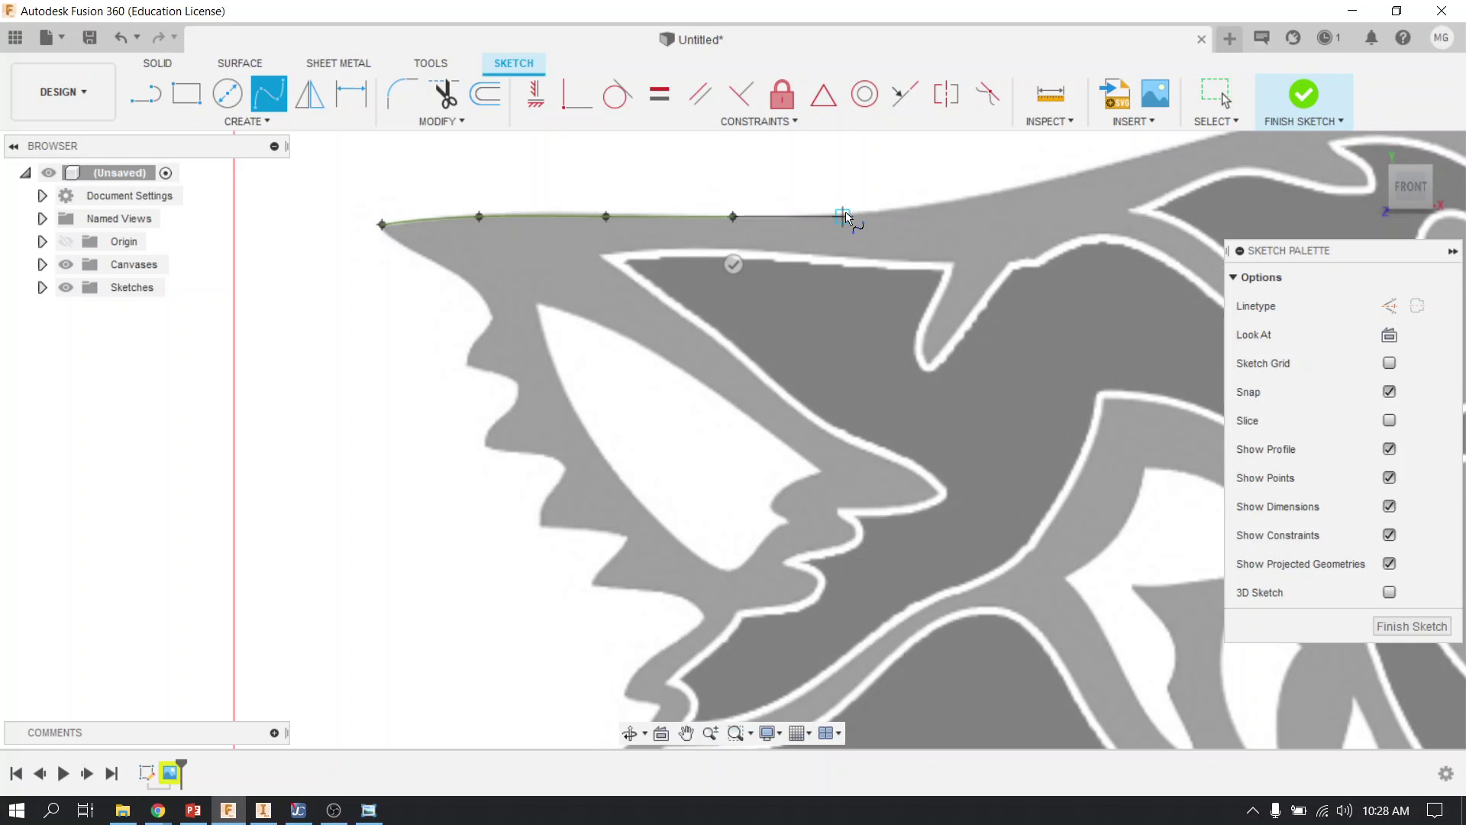
{"action": "left_click", "coordinate": [845, 217]}
{"action": "middle_click_drag", "start_coordinate": [993, 210], "coordinate": [734, 389]}
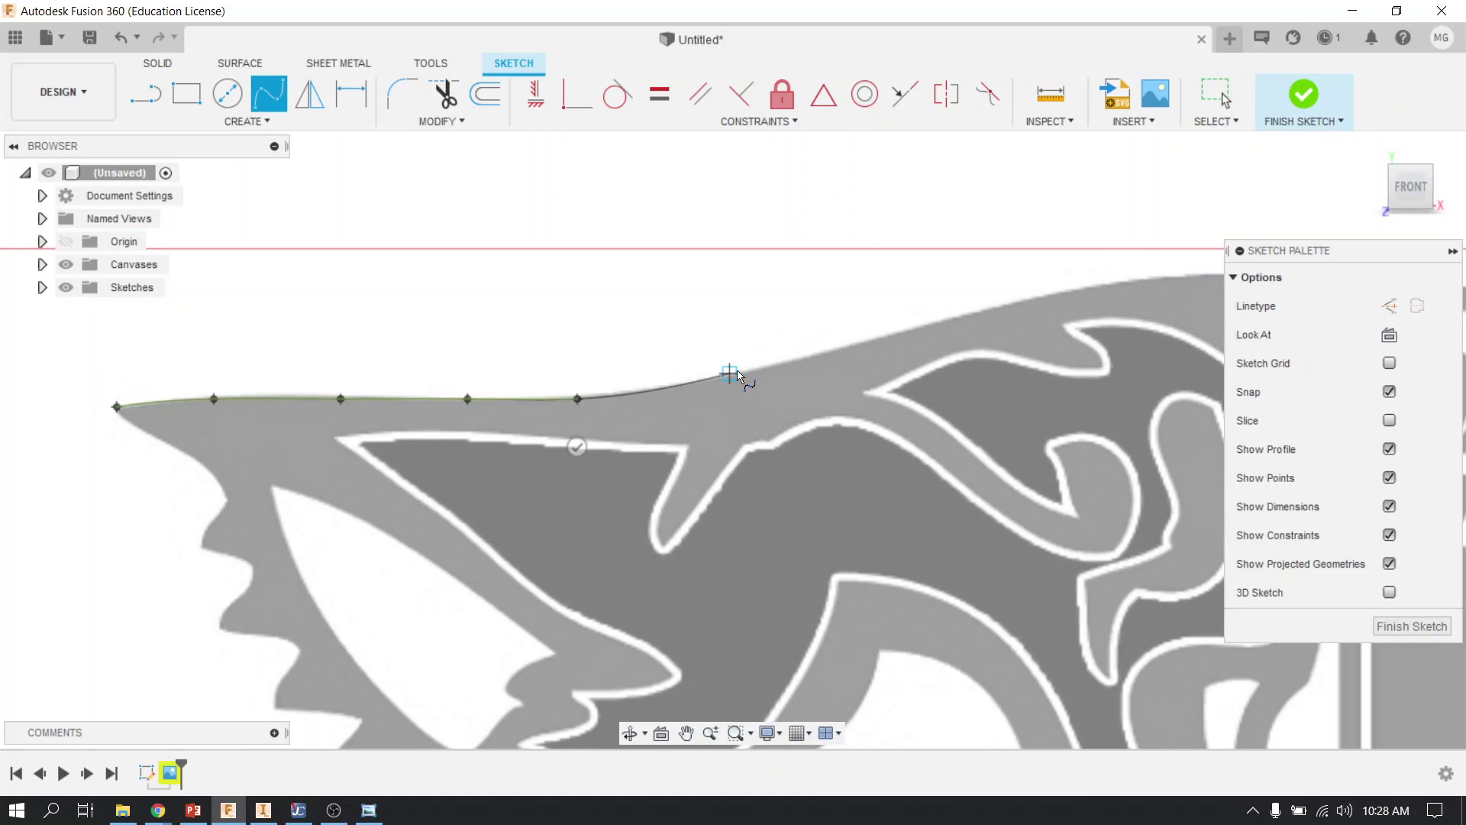
{"action": "left_click", "coordinate": [731, 373]}
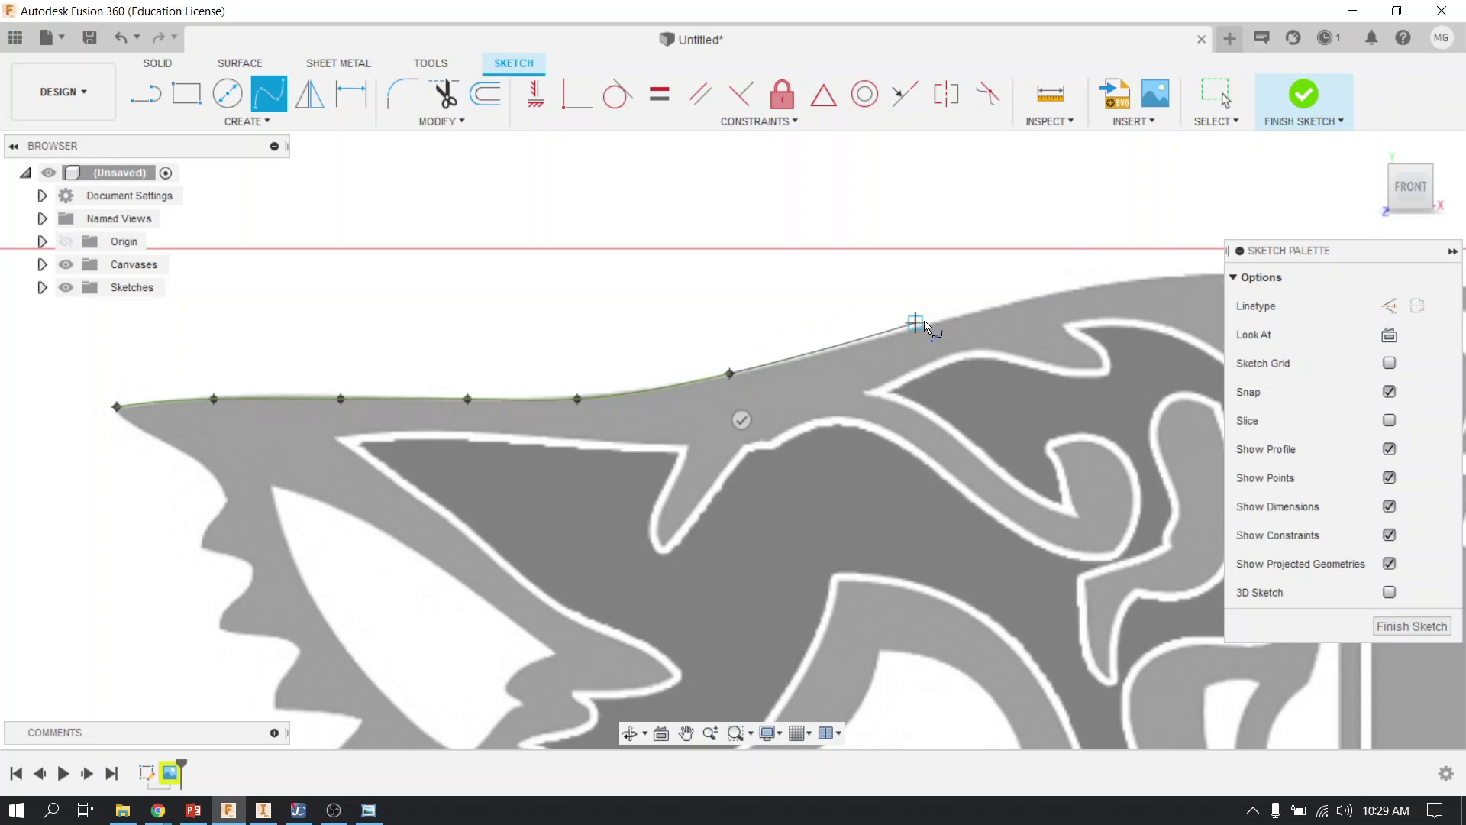
{"action": "left_click", "coordinate": [925, 323]}
{"action": "middle_click_drag", "start_coordinate": [925, 322], "coordinate": [492, 419]}
Continue the spline across the head top to the right ear tip and finish it
{"action": "left_click", "coordinate": [549, 402]}
{"action": "left_click", "coordinate": [798, 397]}
{"action": "left_click", "coordinate": [1055, 426]}
{"action": "mouse_move", "coordinate": [923, 442]}
{"action": "middle_mouse_down"}
{"action": "mouse_move", "coordinate": [514, 502]}
{"action": "mouse_move", "coordinate": [276, 511]}
{"action": "middle_mouse_up"}
{"action": "left_click", "coordinate": [695, 545]}
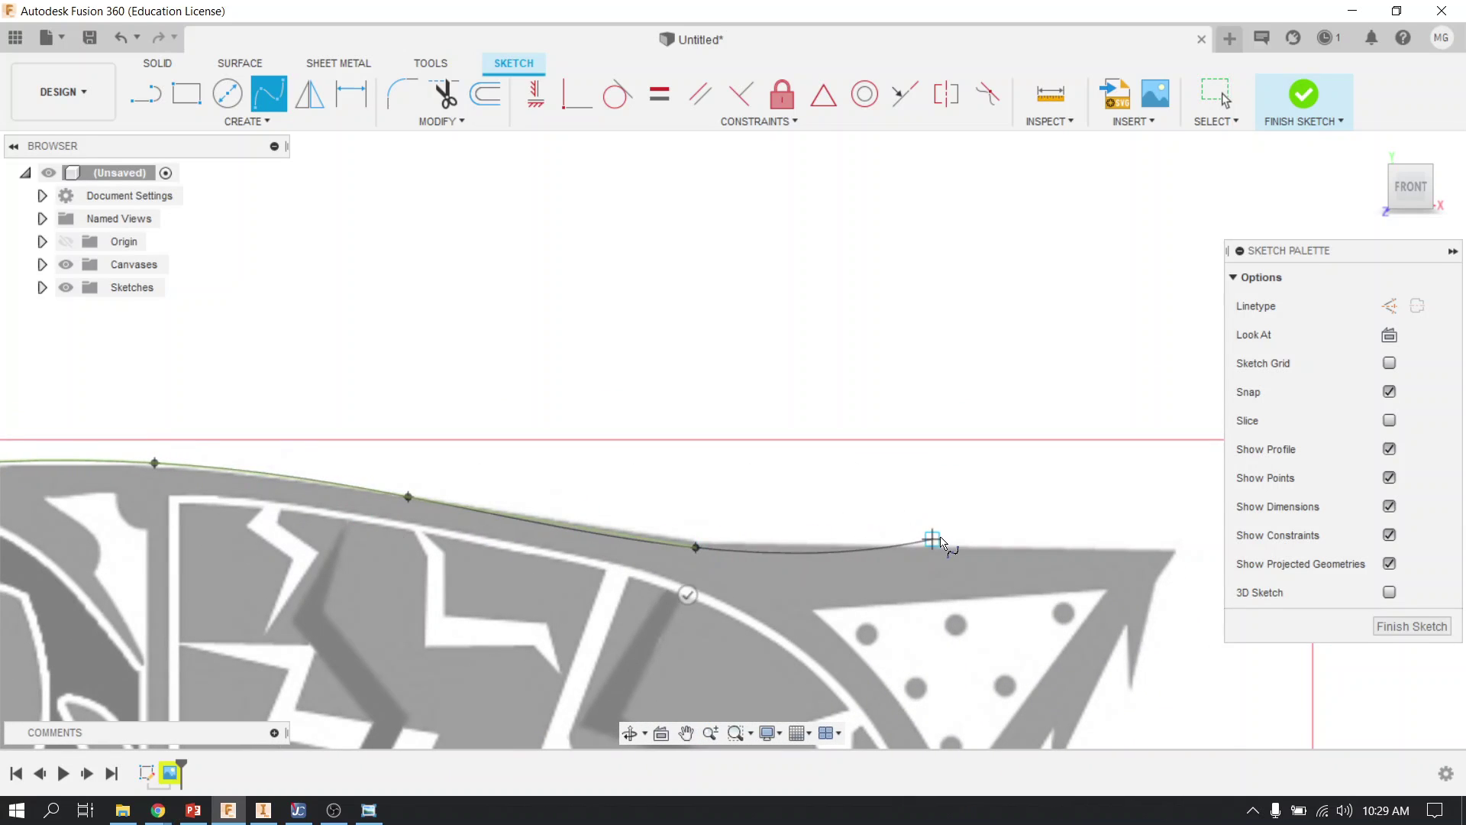
{"action": "left_click", "coordinate": [949, 547]}
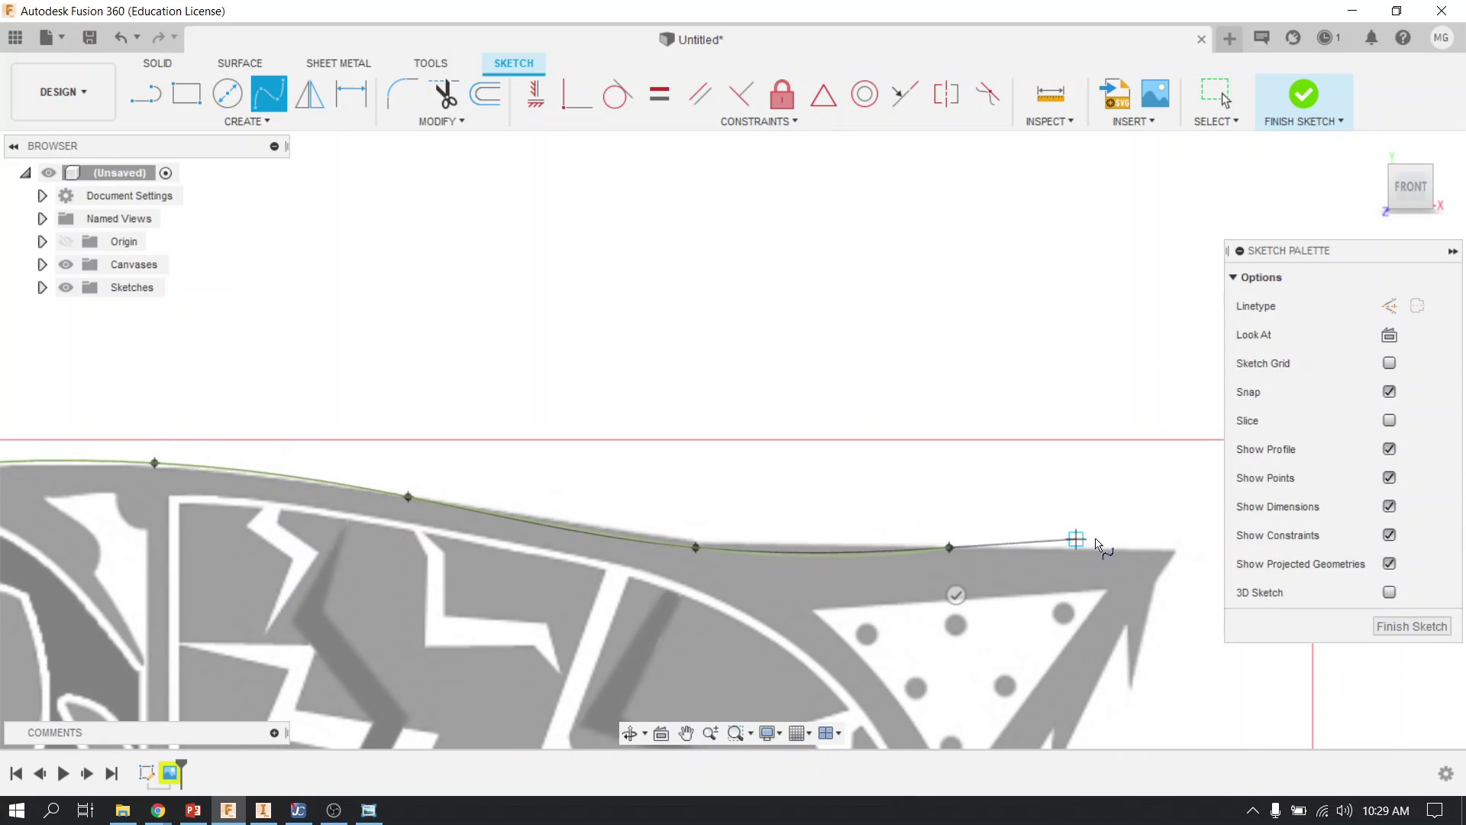
{"action": "left_click", "coordinate": [1138, 547]}
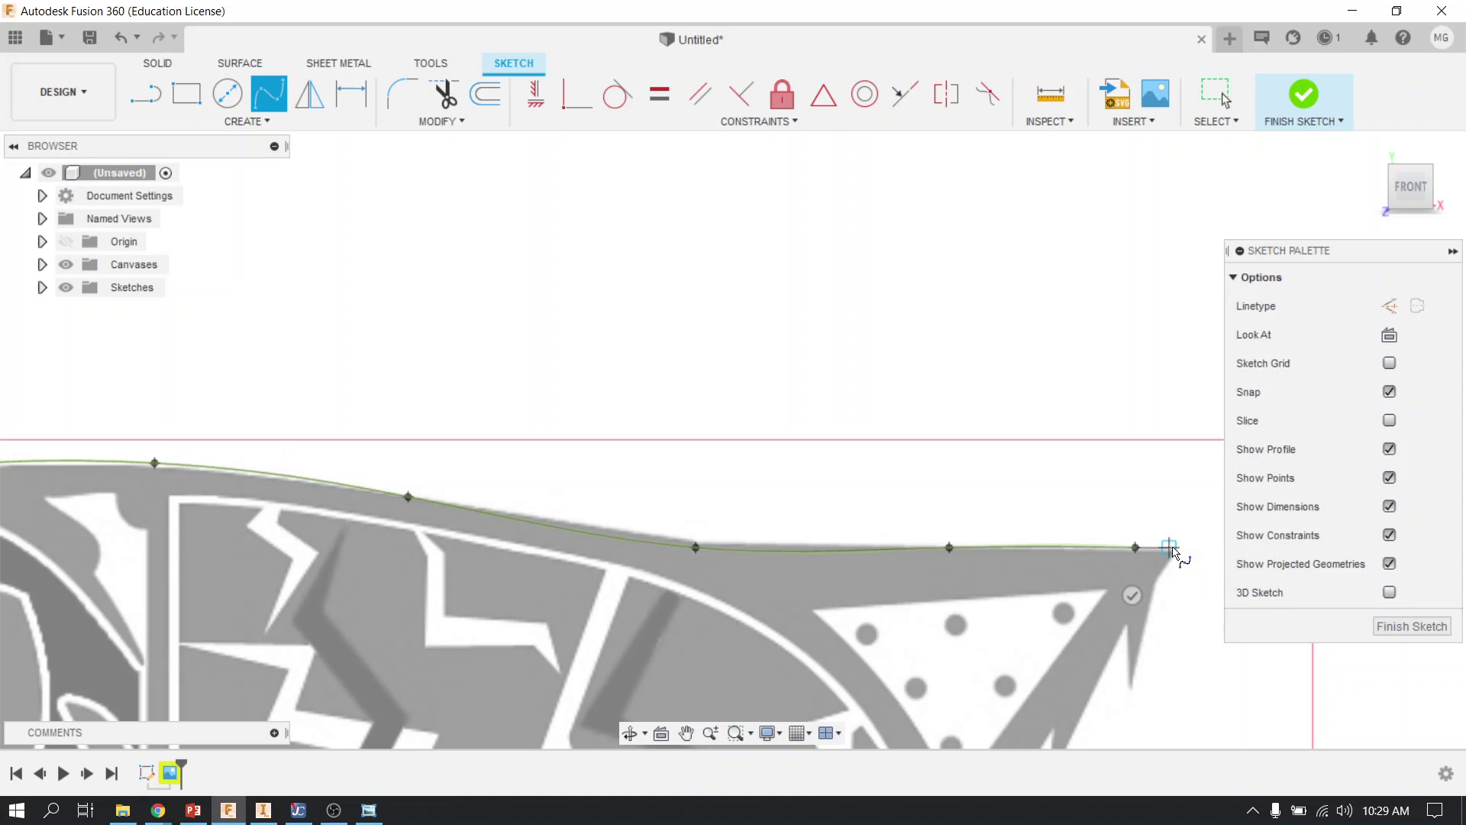
{"action": "left_click", "coordinate": [1179, 556]}
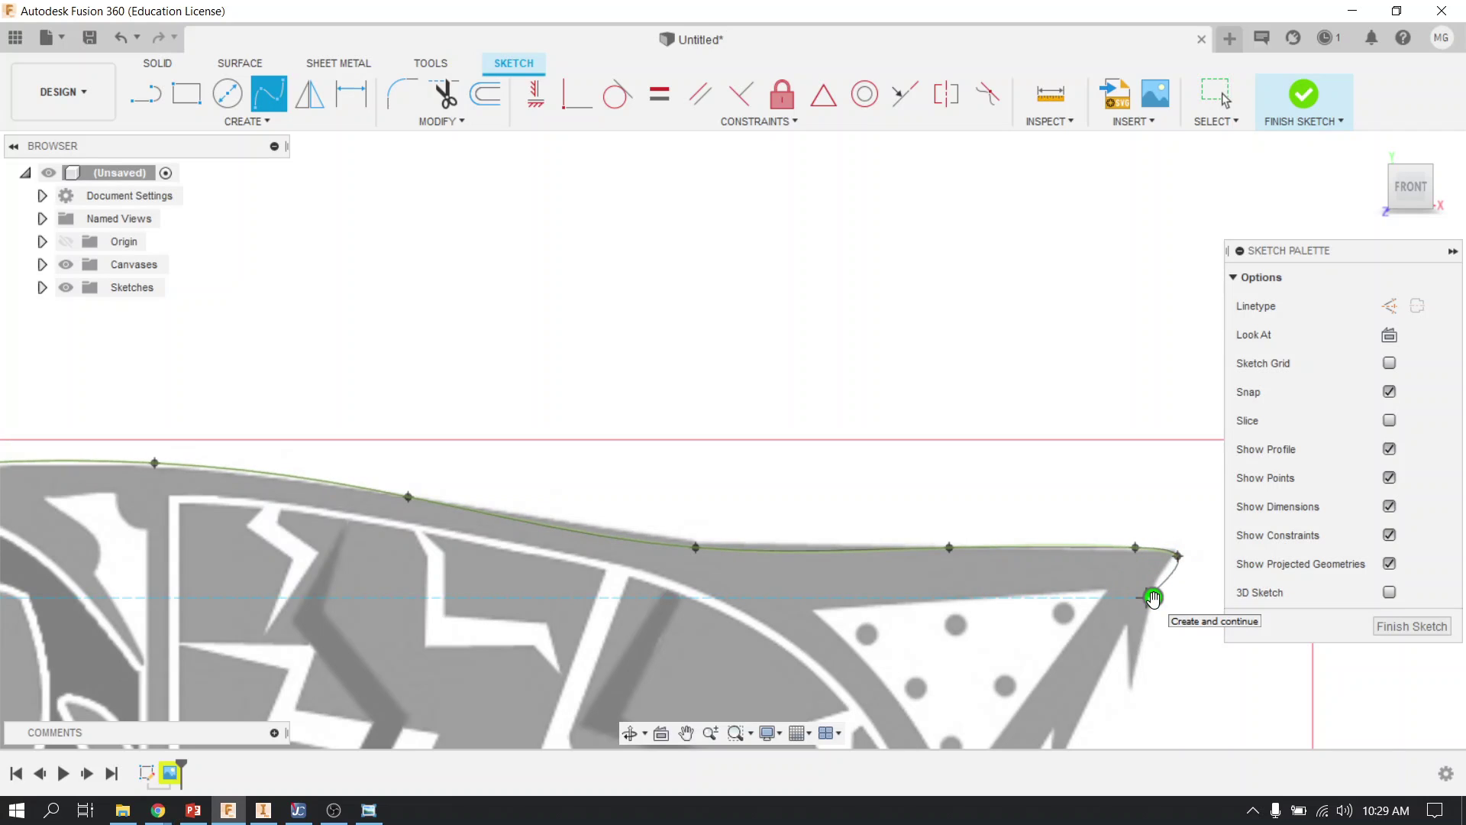
{"action": "left_click", "coordinate": [1153, 598]}
{"action": "scroll", "coordinate": [865, 625], "scroll_direction": "down", "scroll_amount": 2}
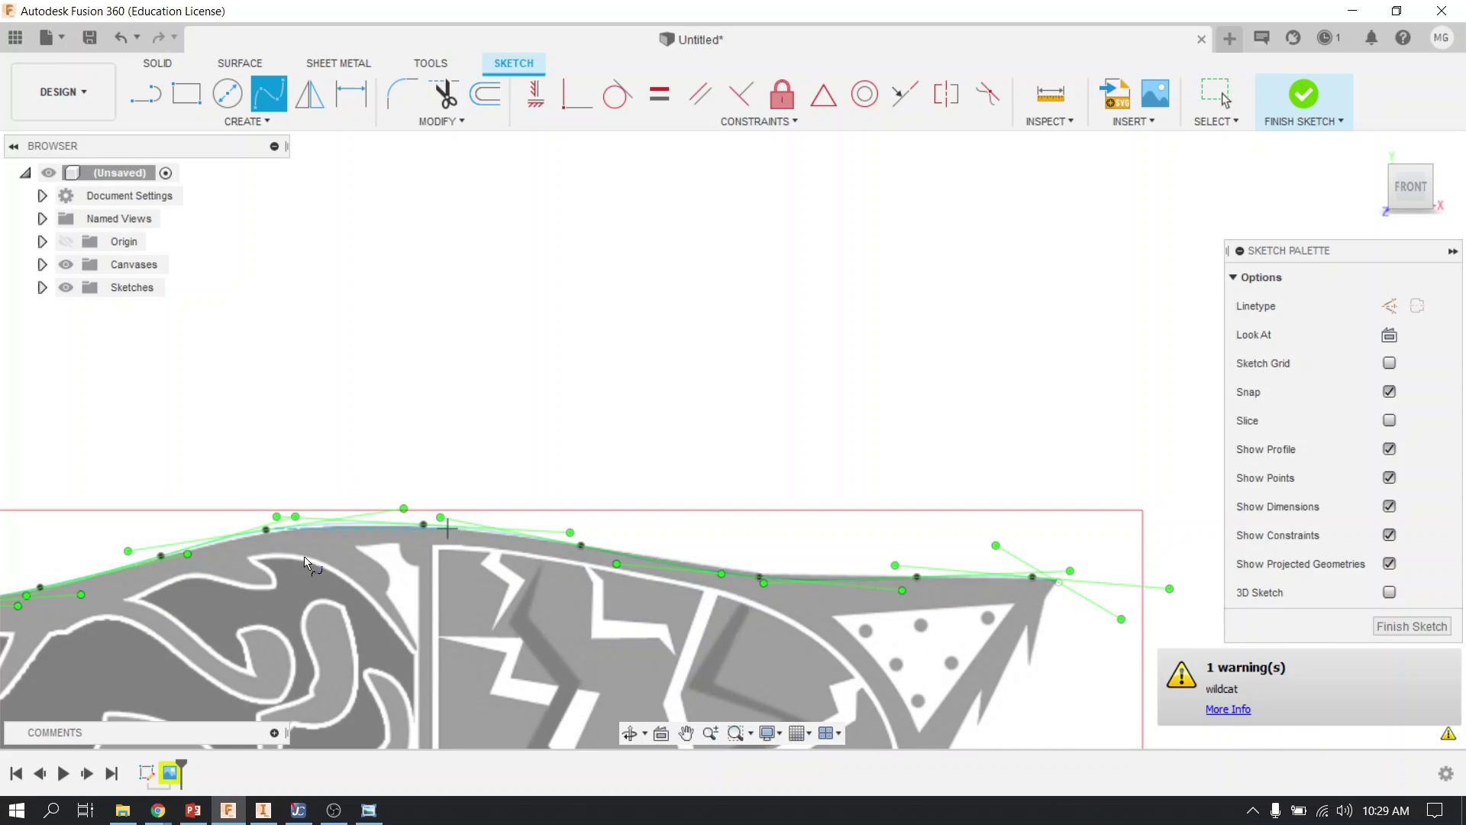
Drag a misplaced head-top spline fit point down onto the wildcat outline
{"action": "scroll", "coordinate": [259, 528], "scroll_direction": "up", "scroll_amount": 4}
{"action": "scroll", "coordinate": [271, 527], "scroll_direction": "up", "scroll_amount": 3}
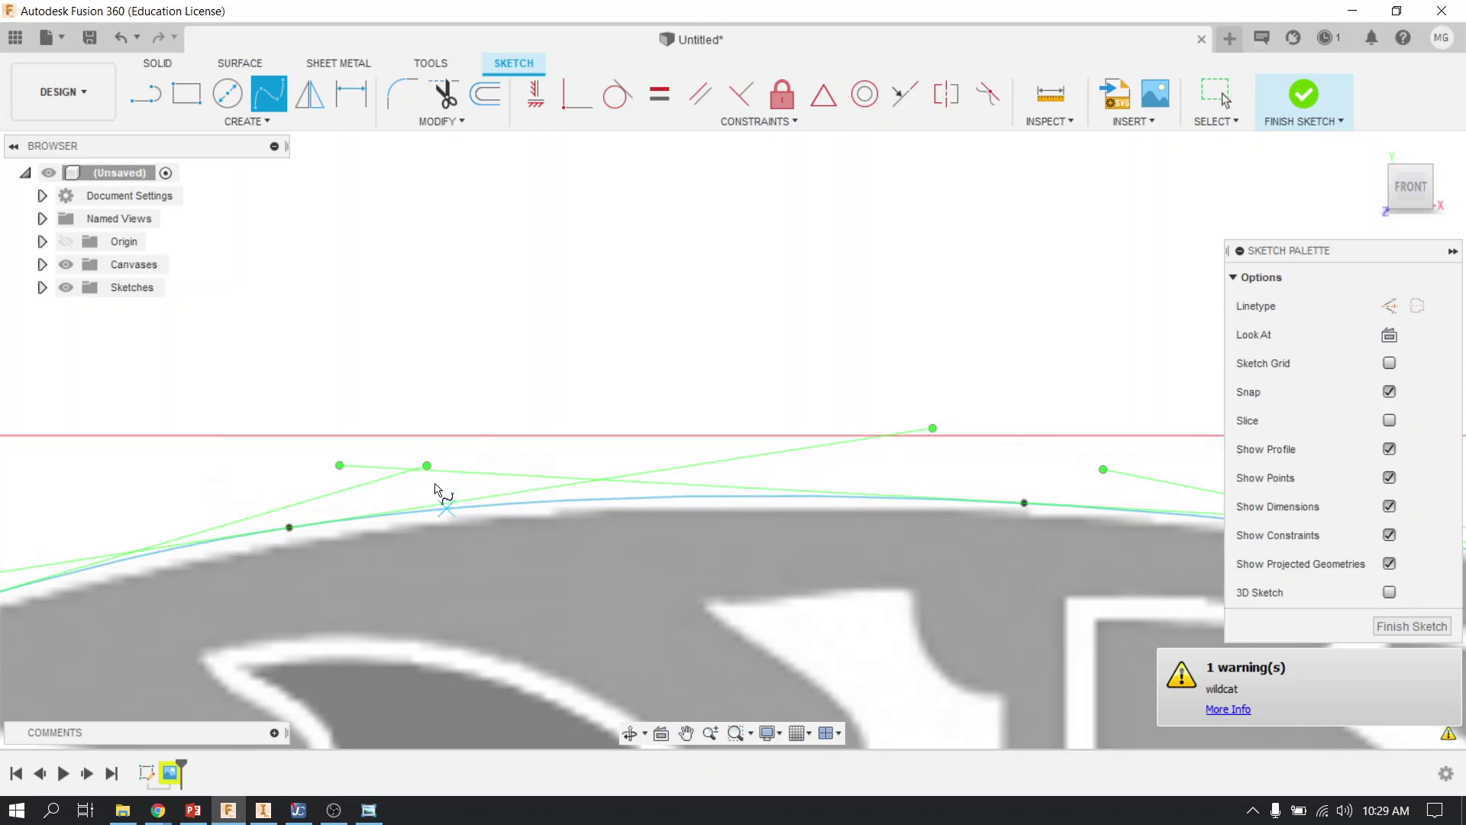
{"action": "key", "text": "Escape"}
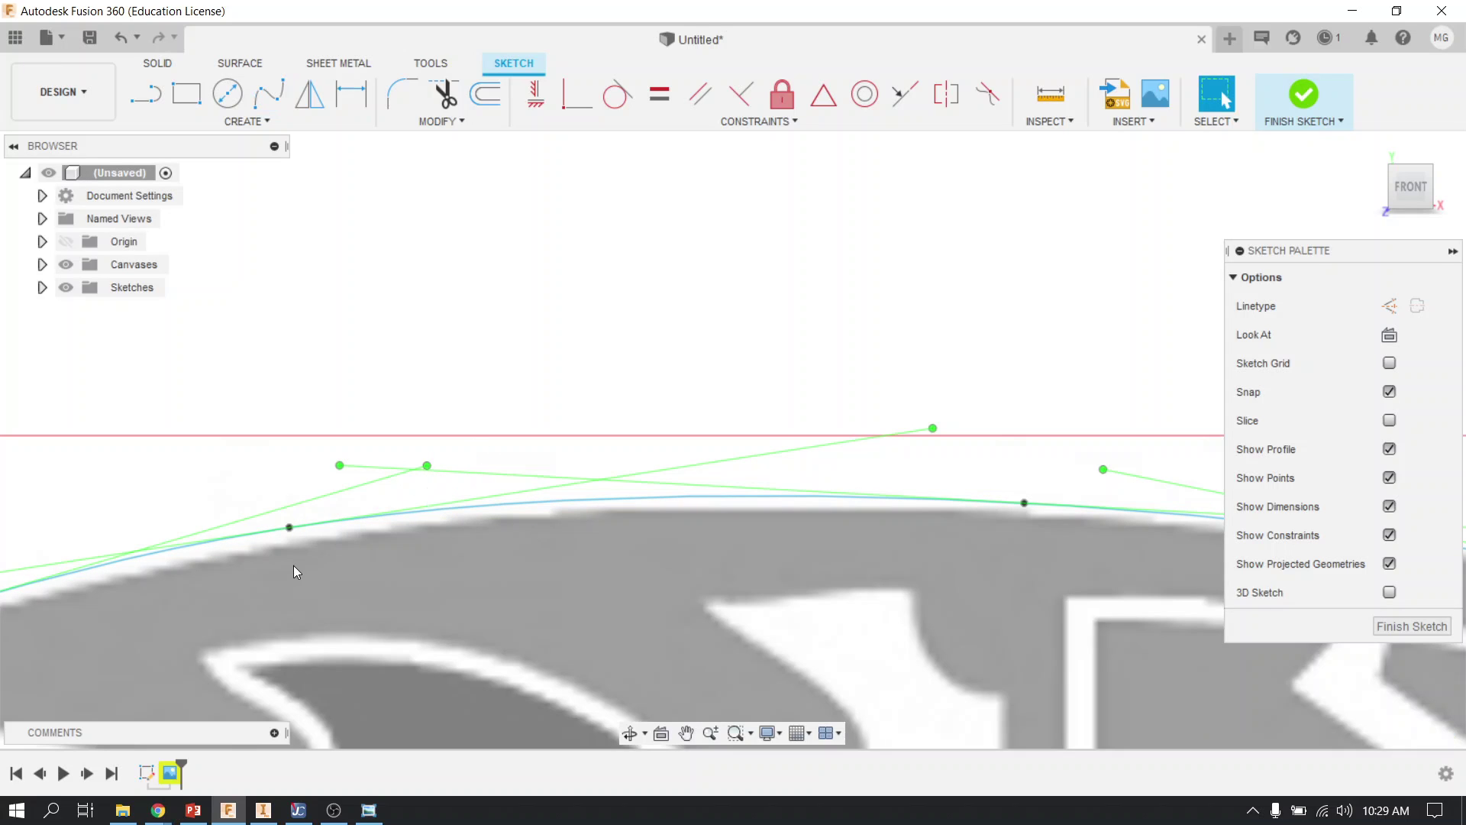
{"action": "scroll", "coordinate": [482, 518], "scroll_direction": "down", "scroll_amount": 5}
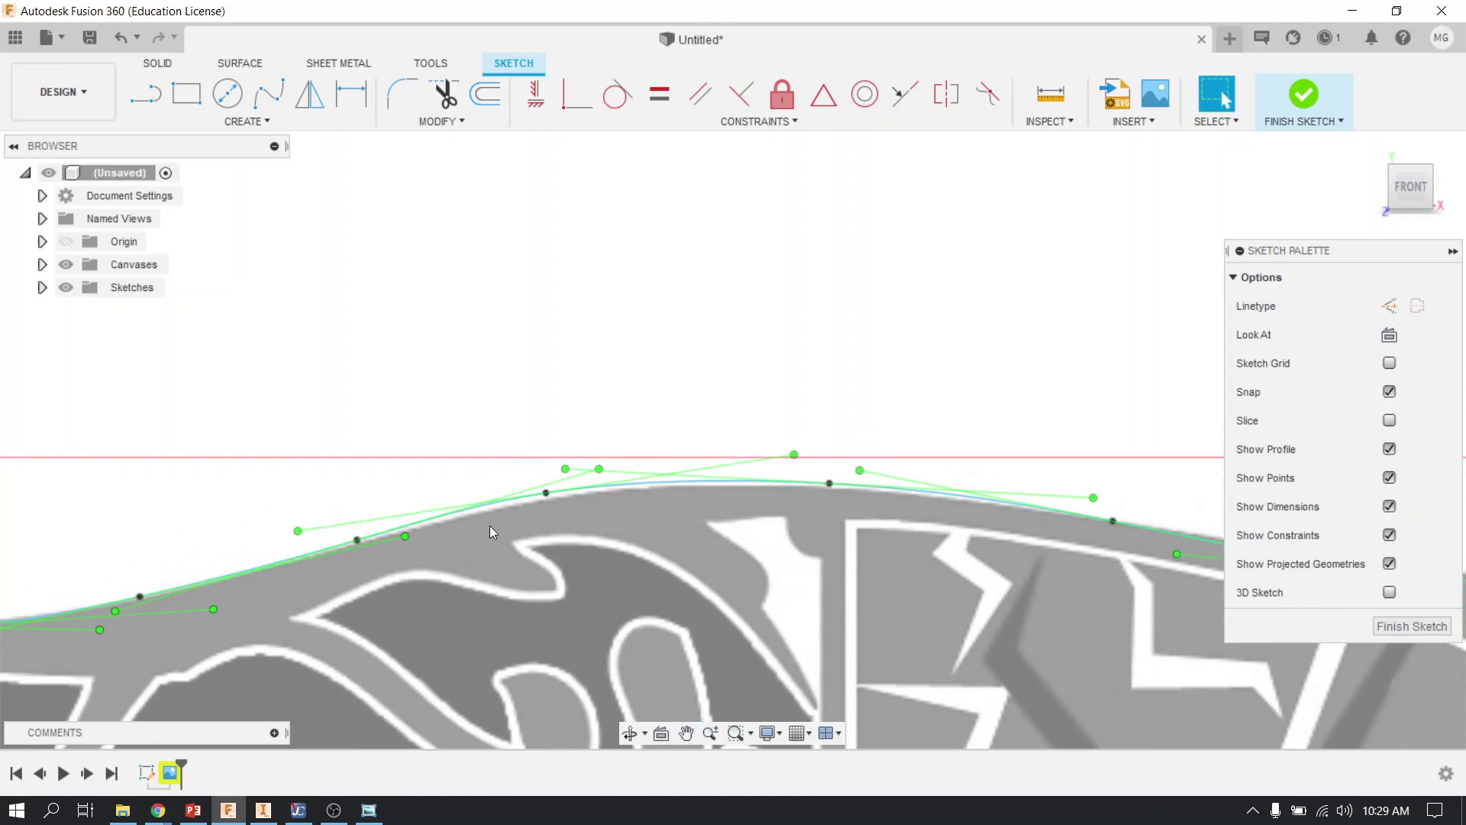
{"action": "scroll", "coordinate": [557, 497], "scroll_direction": "up", "scroll_amount": 5}
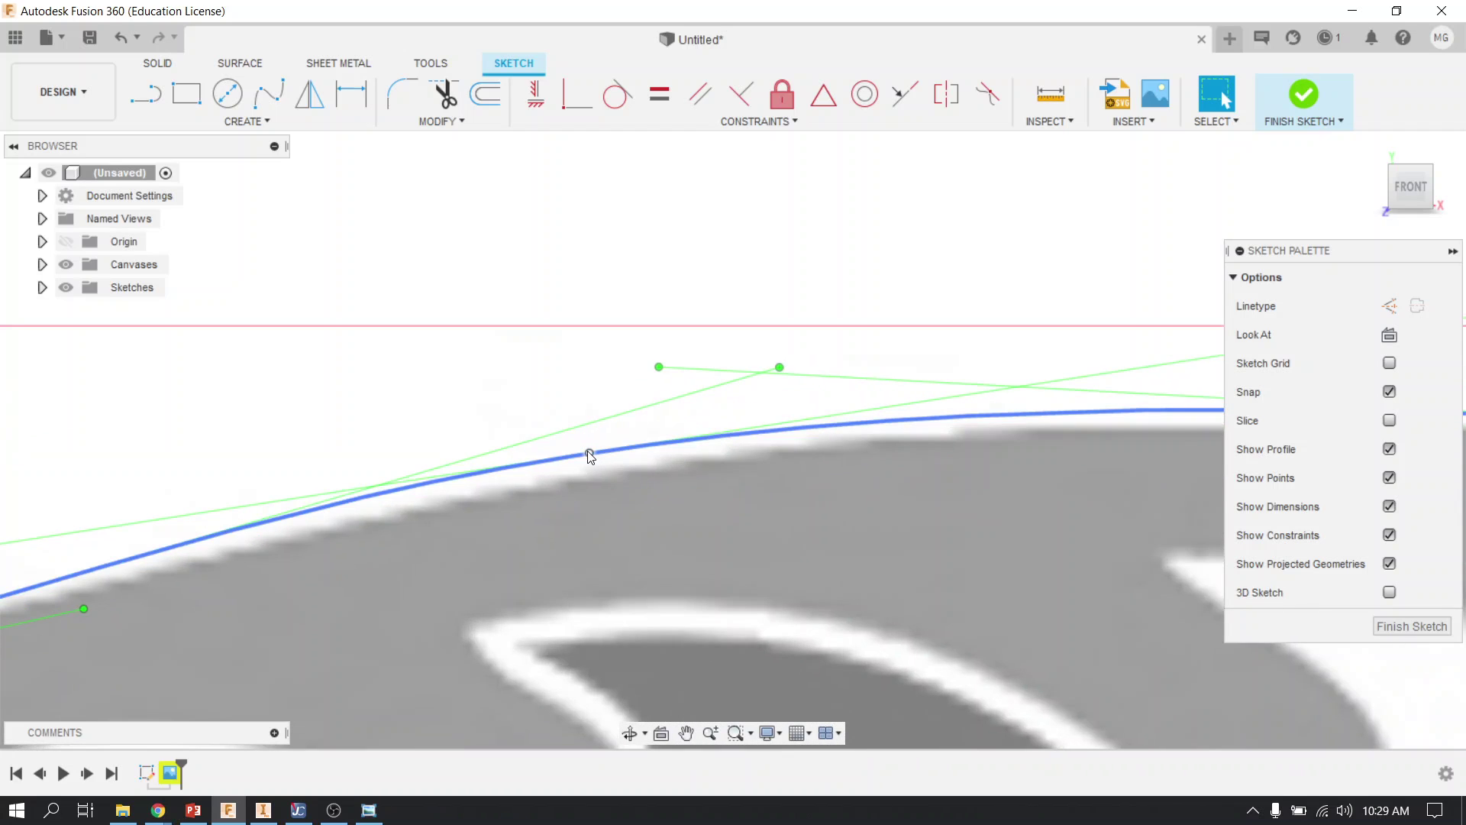
{"action": "left_click_drag", "start_coordinate": [590, 454], "coordinate": [592, 469]}
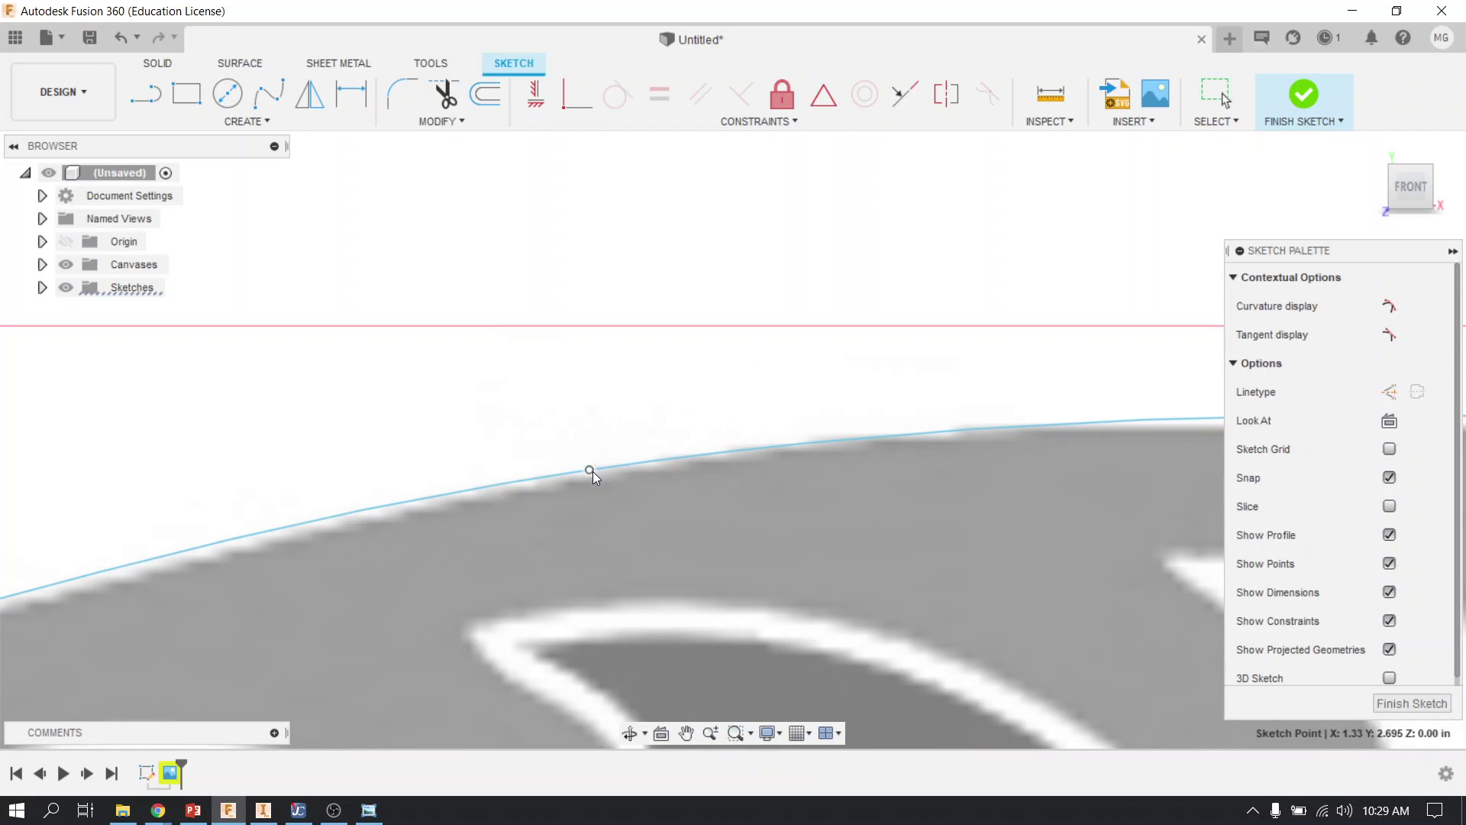
{"action": "key", "text": "Escape"}
{"action": "scroll", "coordinate": [581, 475], "scroll_direction": "down", "scroll_amount": 5}
{"action": "scroll", "coordinate": [576, 480], "scroll_direction": "down", "scroll_amount": 4}
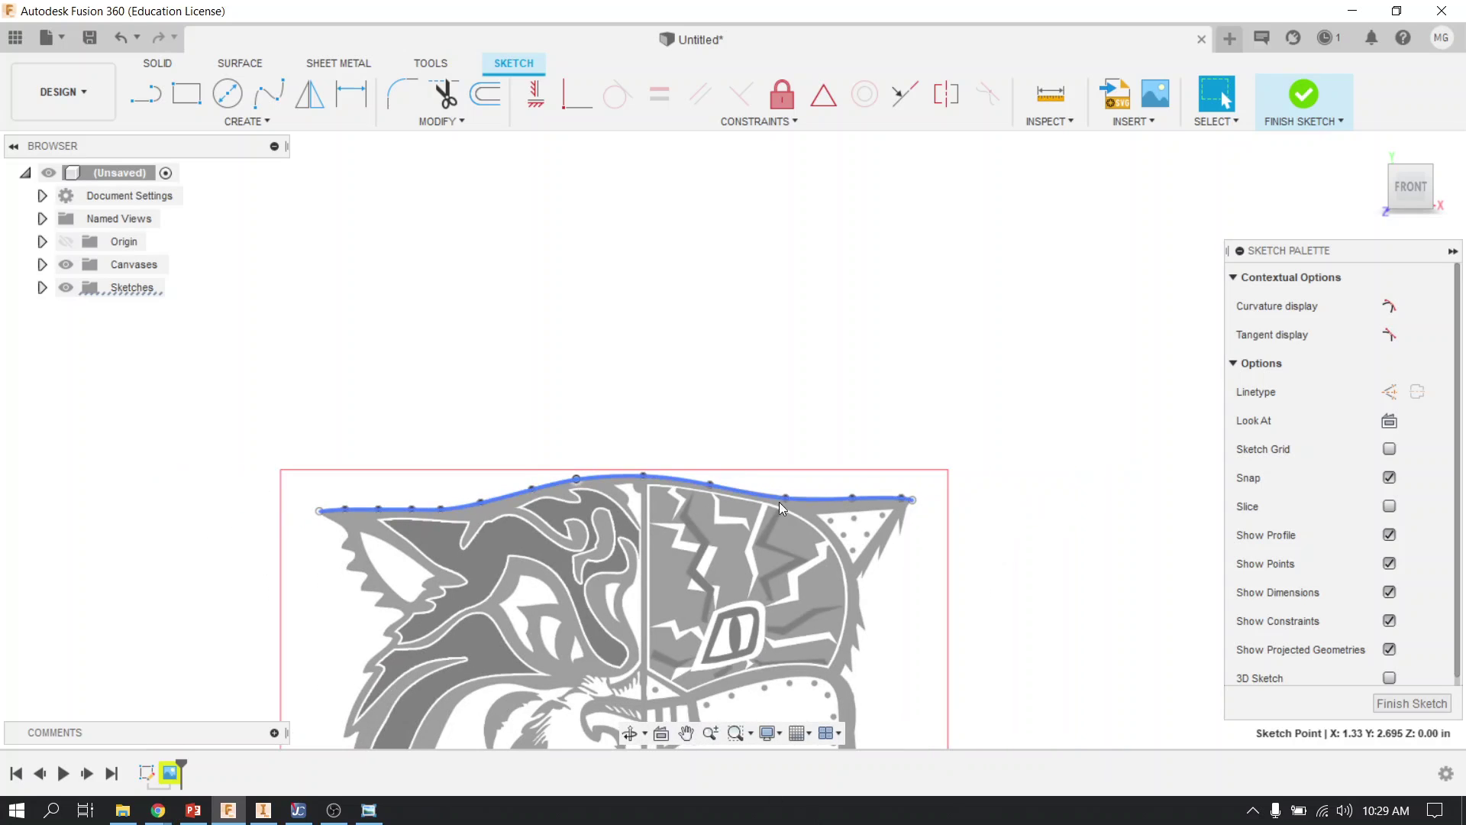
{"action": "scroll", "coordinate": [313, 538], "scroll_direction": "up", "scroll_amount": 2}
{"action": "scroll", "coordinate": [329, 554], "scroll_direction": "up", "scroll_amount": 3}
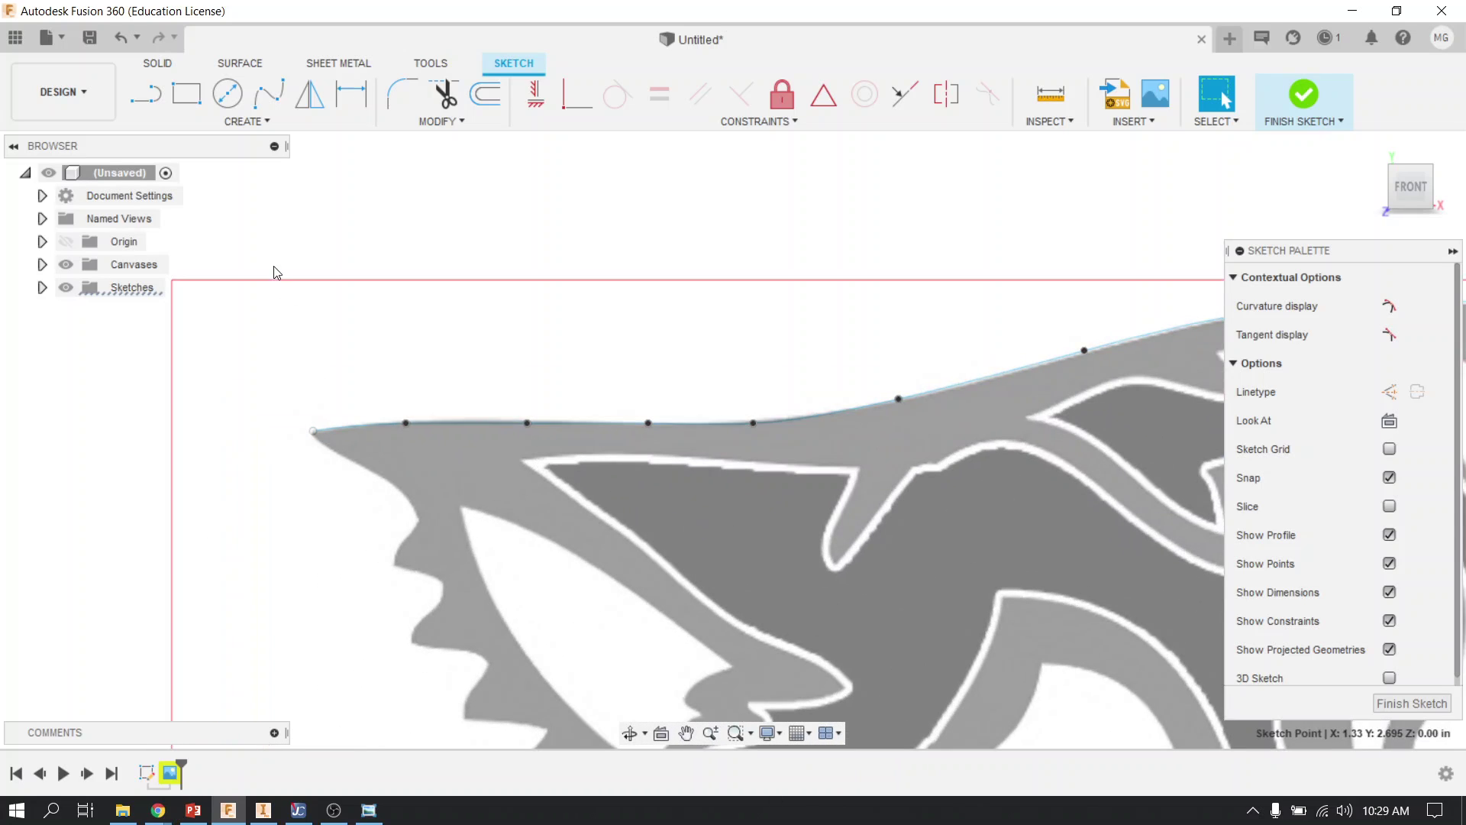
Start a new fit-point spline at the left ear tip and trace down the ear's jagged edge
{"action": "left_click", "coordinate": [268, 96]}
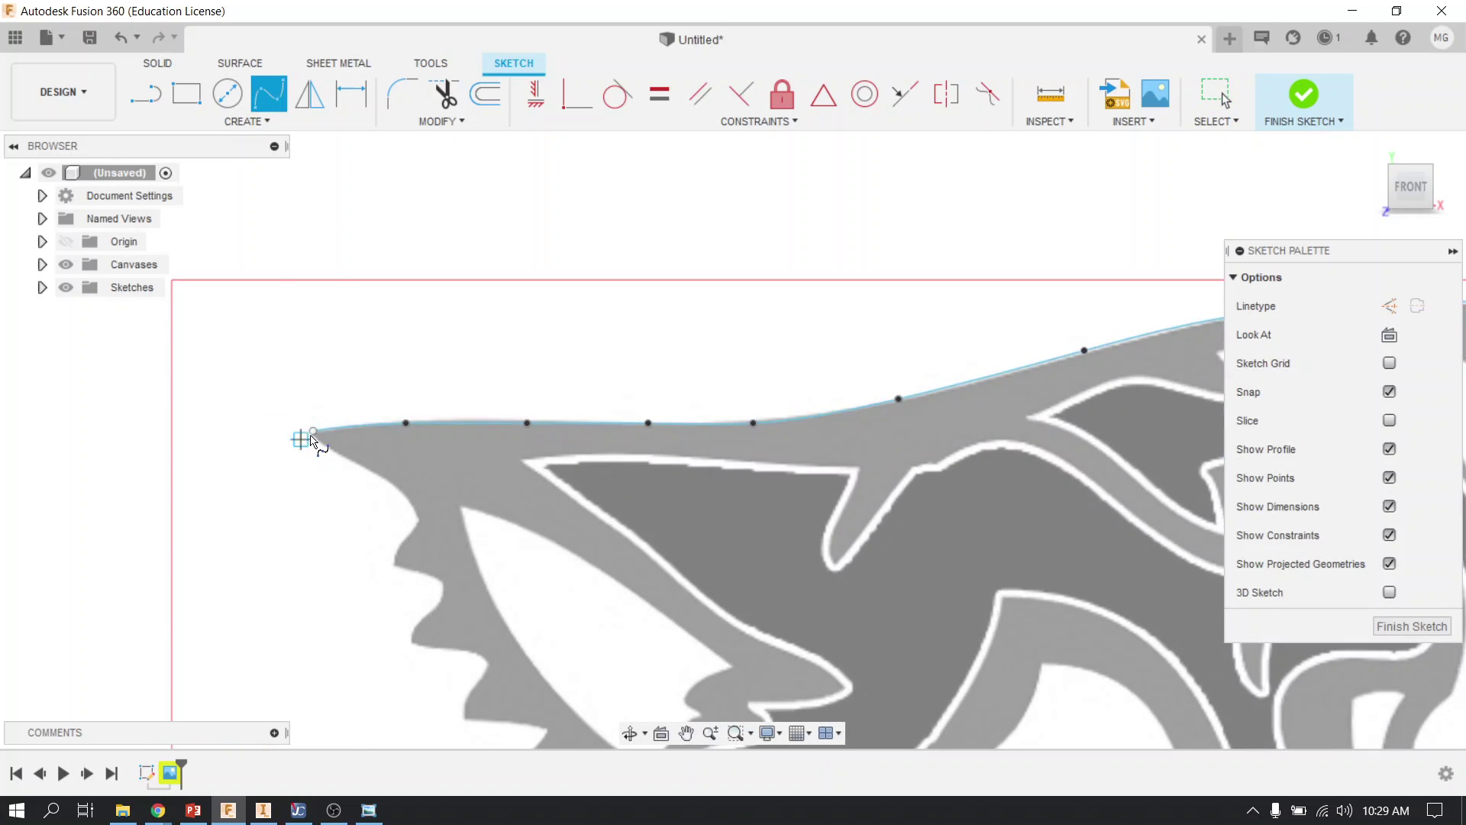
{"action": "left_click", "coordinate": [312, 432]}
{"action": "left_click", "coordinate": [340, 459]}
{"action": "scroll", "coordinate": [368, 469], "scroll_direction": "up", "scroll_amount": 2}
{"action": "left_click", "coordinate": [391, 472]}
{"action": "left_click", "coordinate": [429, 512]}
{"action": "left_click", "coordinate": [452, 579]}
{"action": "left_click", "coordinate": [421, 608]}
{"action": "left_click", "coordinate": [405, 655]}
{"action": "left_click", "coordinate": [467, 655]}
{"action": "left_click", "coordinate": [498, 697]}
Continue the spline down the left outline and across the cheek tufts
{"action": "middle_click_drag", "start_coordinate": [504, 744], "coordinate": [502, 503]}
{"action": "left_click", "coordinate": [473, 516]}
{"action": "left_click", "coordinate": [489, 561]}
{"action": "left_click", "coordinate": [575, 569]}
{"action": "left_click", "coordinate": [580, 651]}
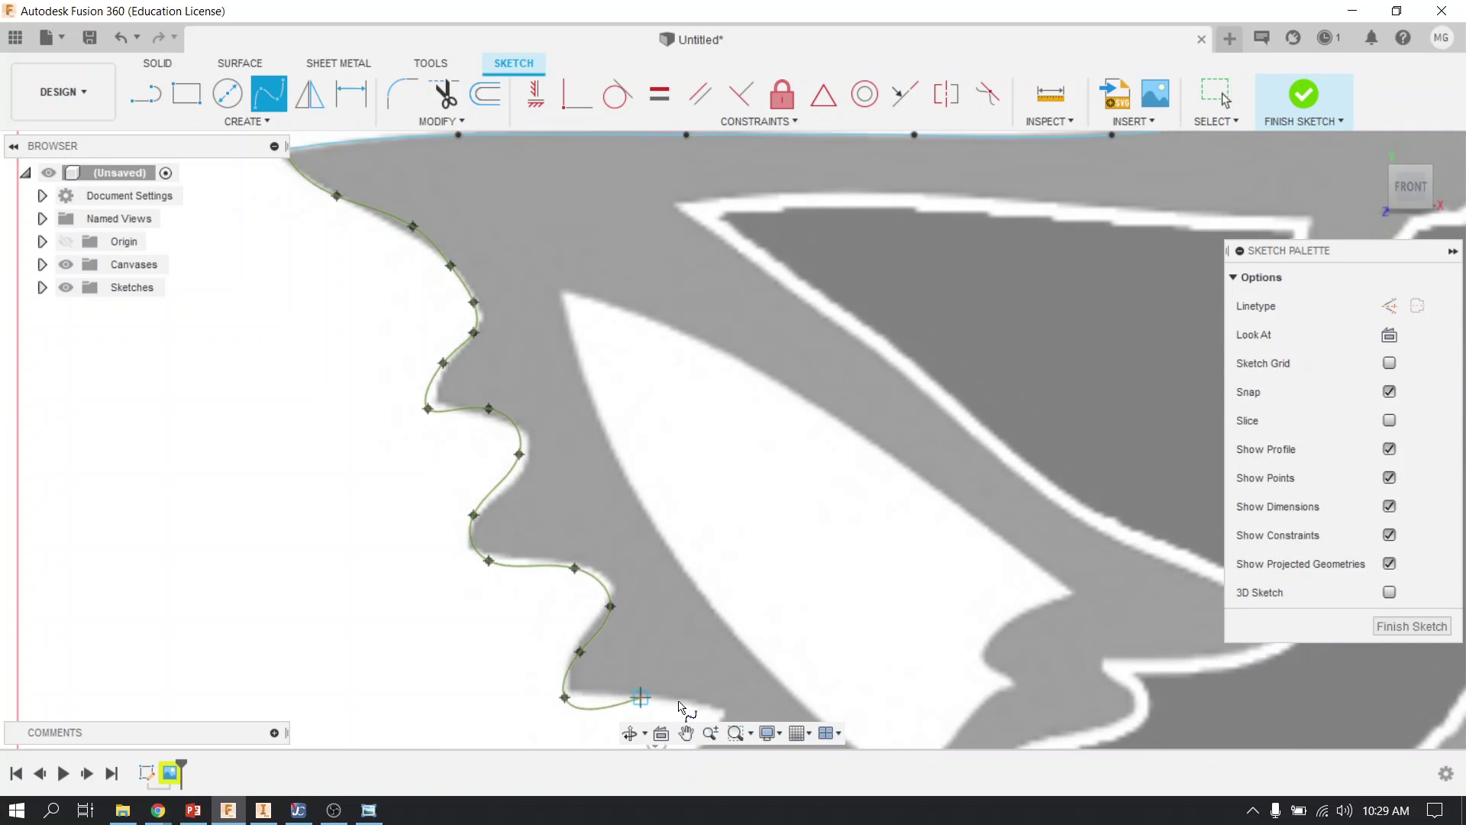
{"action": "left_click", "coordinate": [641, 698]}
{"action": "middle_click_drag", "start_coordinate": [685, 704], "coordinate": [574, 429]}
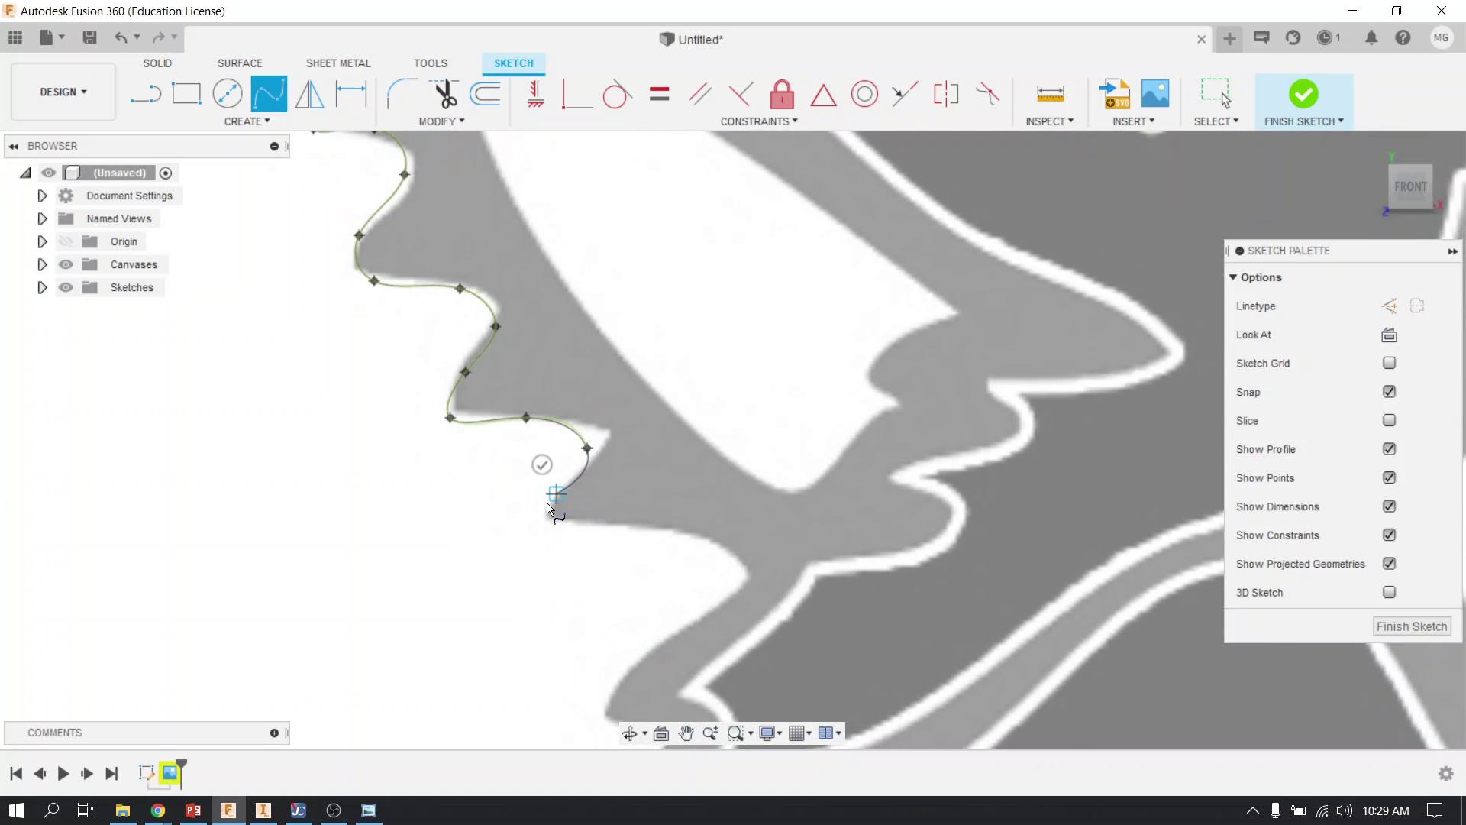
{"action": "left_click", "coordinate": [542, 508]}
{"action": "left_click", "coordinate": [587, 539]}
{"action": "left_click", "coordinate": [678, 554]}
{"action": "left_click", "coordinate": [725, 585]}
{"action": "left_click", "coordinate": [647, 630]}
{"action": "left_click", "coordinate": [585, 705]}
Extend the spline with fit points down the wildcat's left cheek
{"action": "middle_click_drag", "start_coordinate": [659, 749], "coordinate": [470, 442]}
{"action": "left_click", "coordinate": [475, 445]}
{"action": "left_click", "coordinate": [428, 491]}
{"action": "left_click", "coordinate": [276, 643]}
{"action": "left_click", "coordinate": [306, 673]}
{"action": "left_click", "coordinate": [367, 674]}
{"action": "middle_click_drag", "start_coordinate": [398, 649], "coordinate": [531, 311]}
{"action": "left_click", "coordinate": [386, 462]}
{"action": "left_click", "coordinate": [333, 548]}
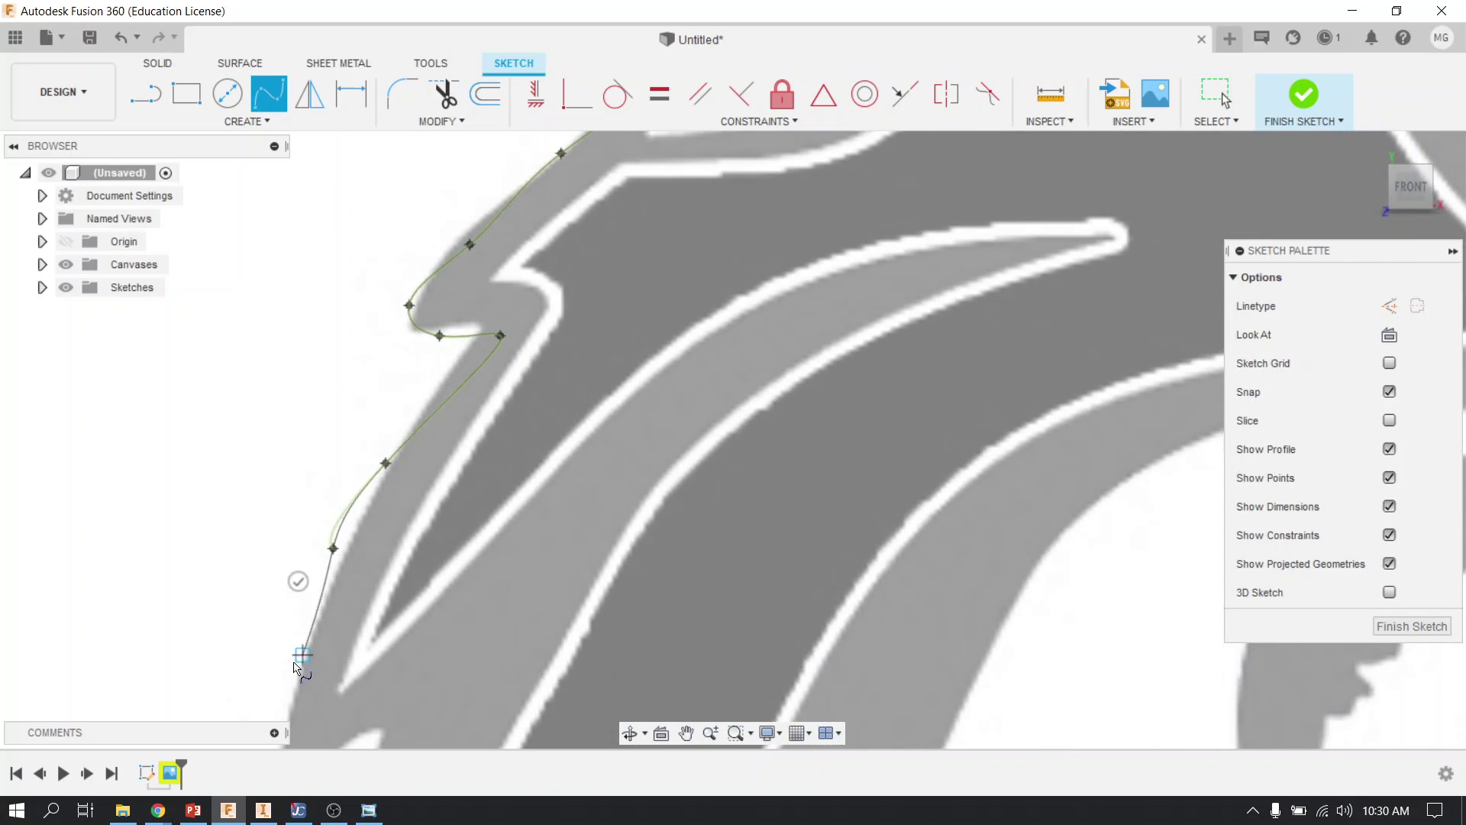
{"action": "left_click", "coordinate": [294, 658]}
Trace the spline around the cheek notch and the outline's lower curve
{"action": "middle_click_drag", "start_coordinate": [445, 589], "coordinate": [450, 180]}
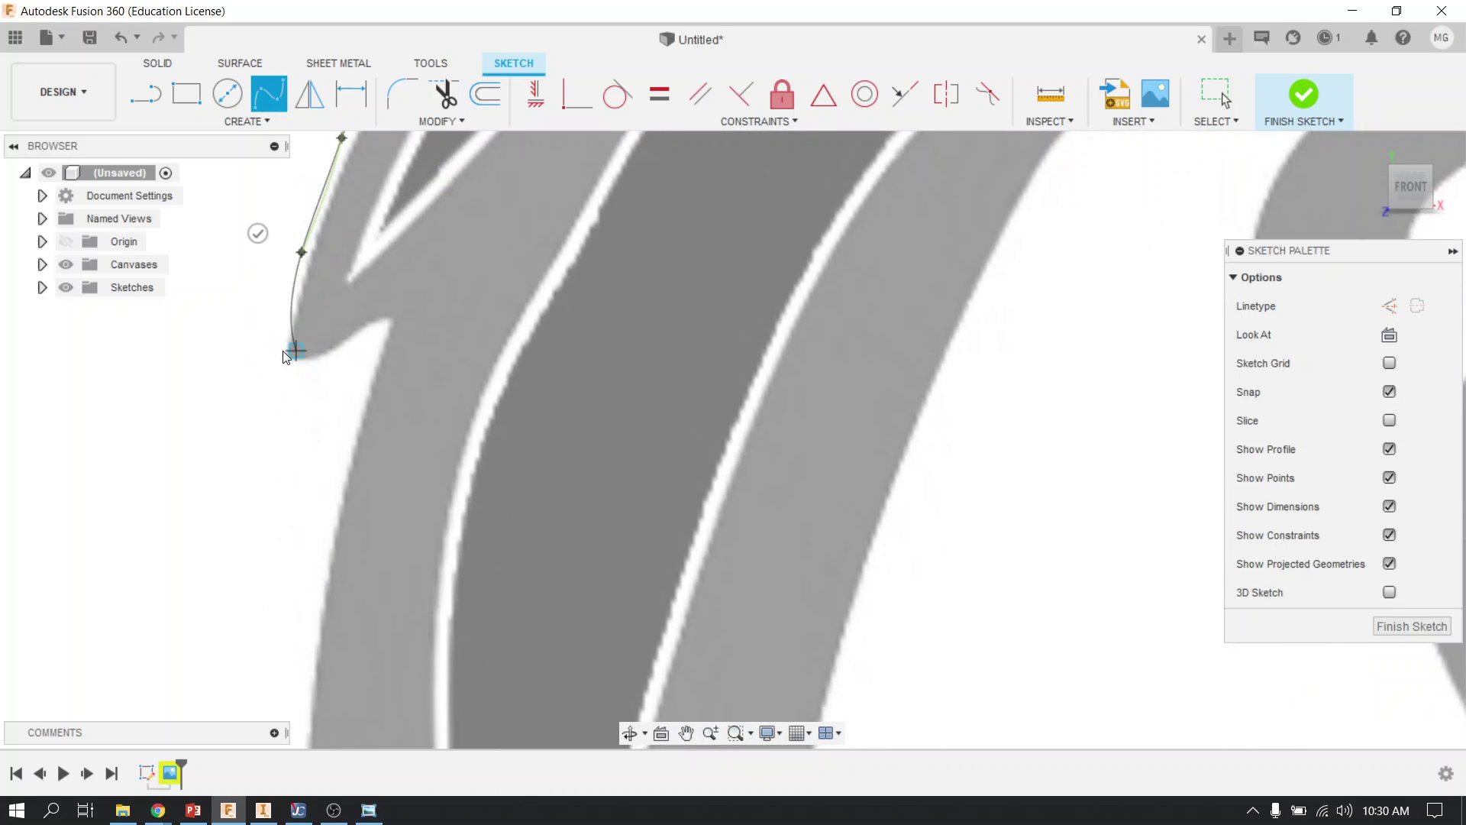
{"action": "left_click", "coordinate": [281, 351]}
{"action": "left_click", "coordinate": [341, 351]}
{"action": "left_click", "coordinate": [387, 320]}
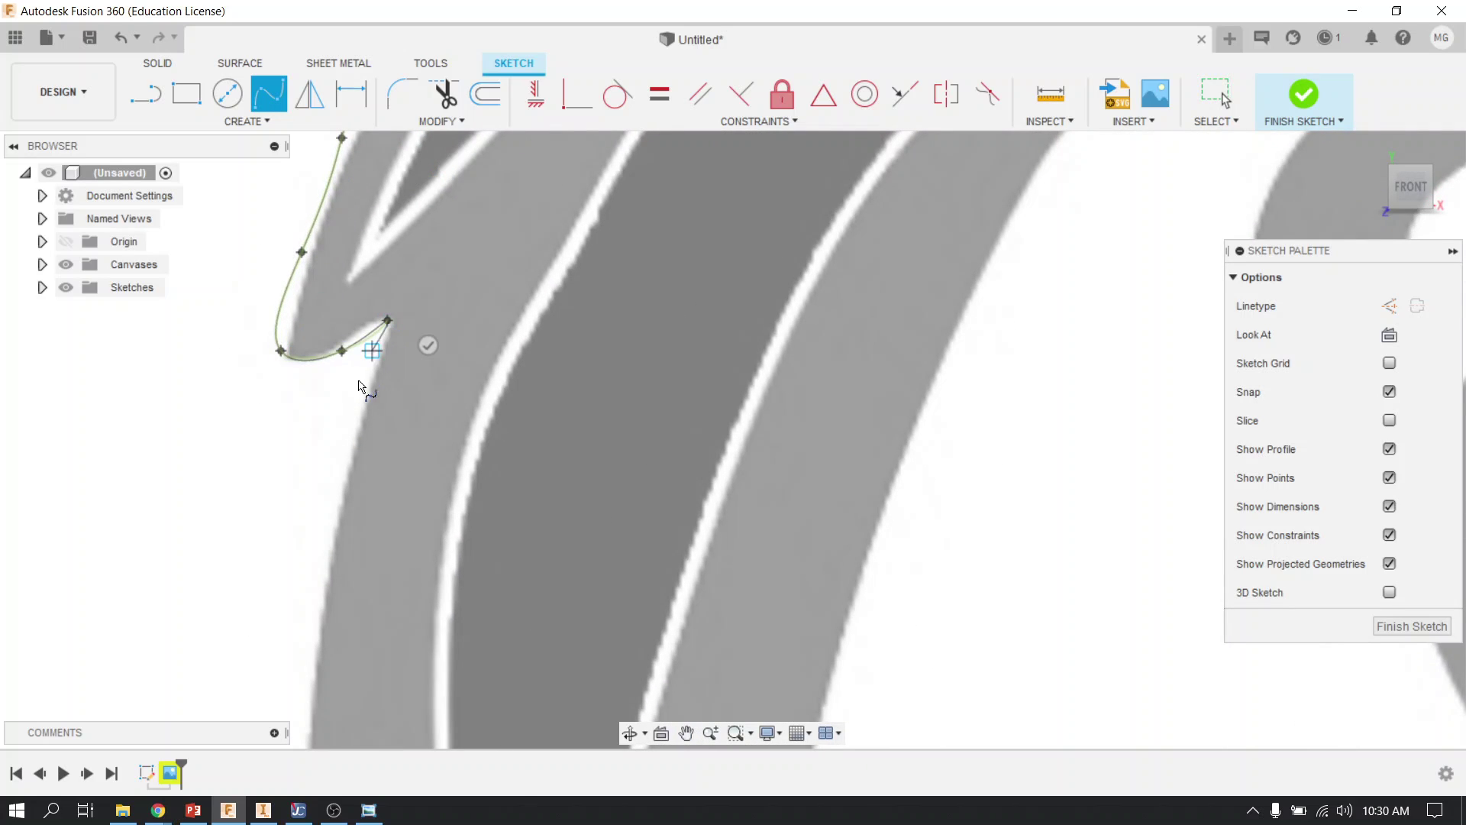
{"action": "middle_click_drag", "start_coordinate": [420, 419], "coordinate": [392, 223]}
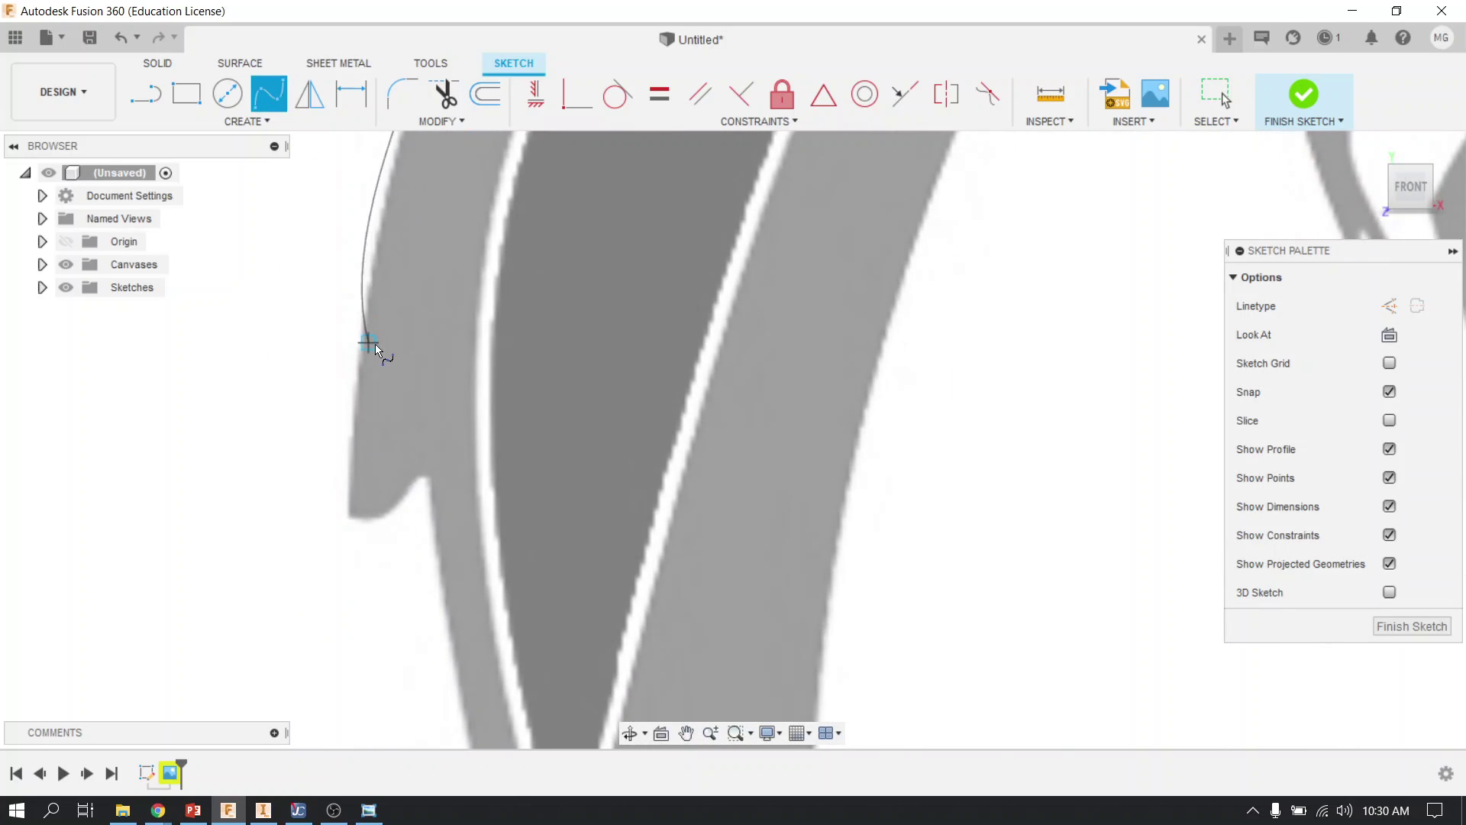
{"action": "left_click", "coordinate": [353, 358]}
{"action": "left_click", "coordinate": [338, 526]}
{"action": "left_click", "coordinate": [368, 525]}
{"action": "left_click", "coordinate": [414, 480]}
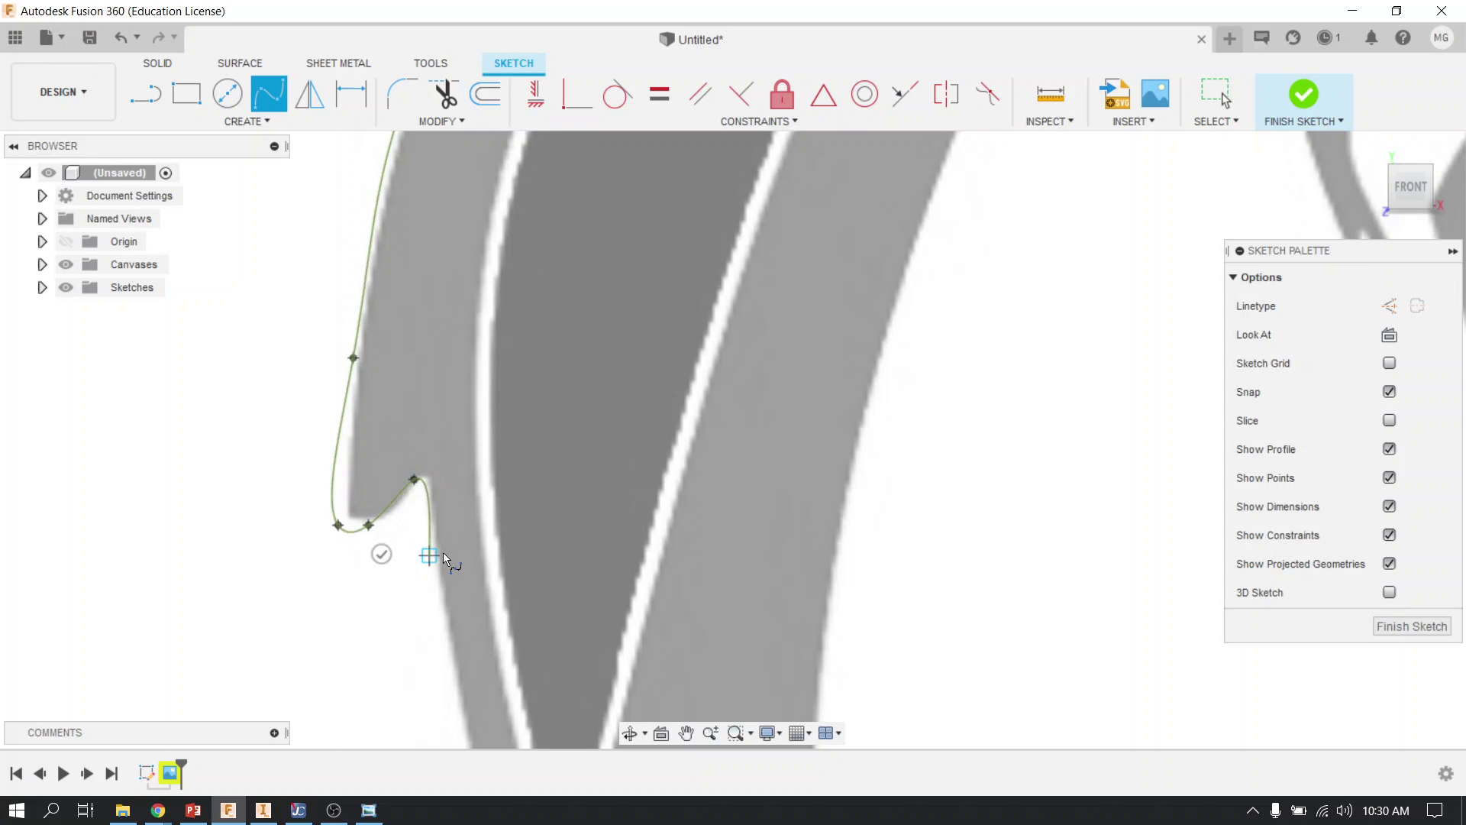
{"action": "middle_click_drag", "start_coordinate": [459, 494], "coordinate": [446, 169]}
{"action": "left_click", "coordinate": [447, 489]}
{"action": "left_click", "coordinate": [493, 595]}
{"action": "left_click", "coordinate": [524, 610]}
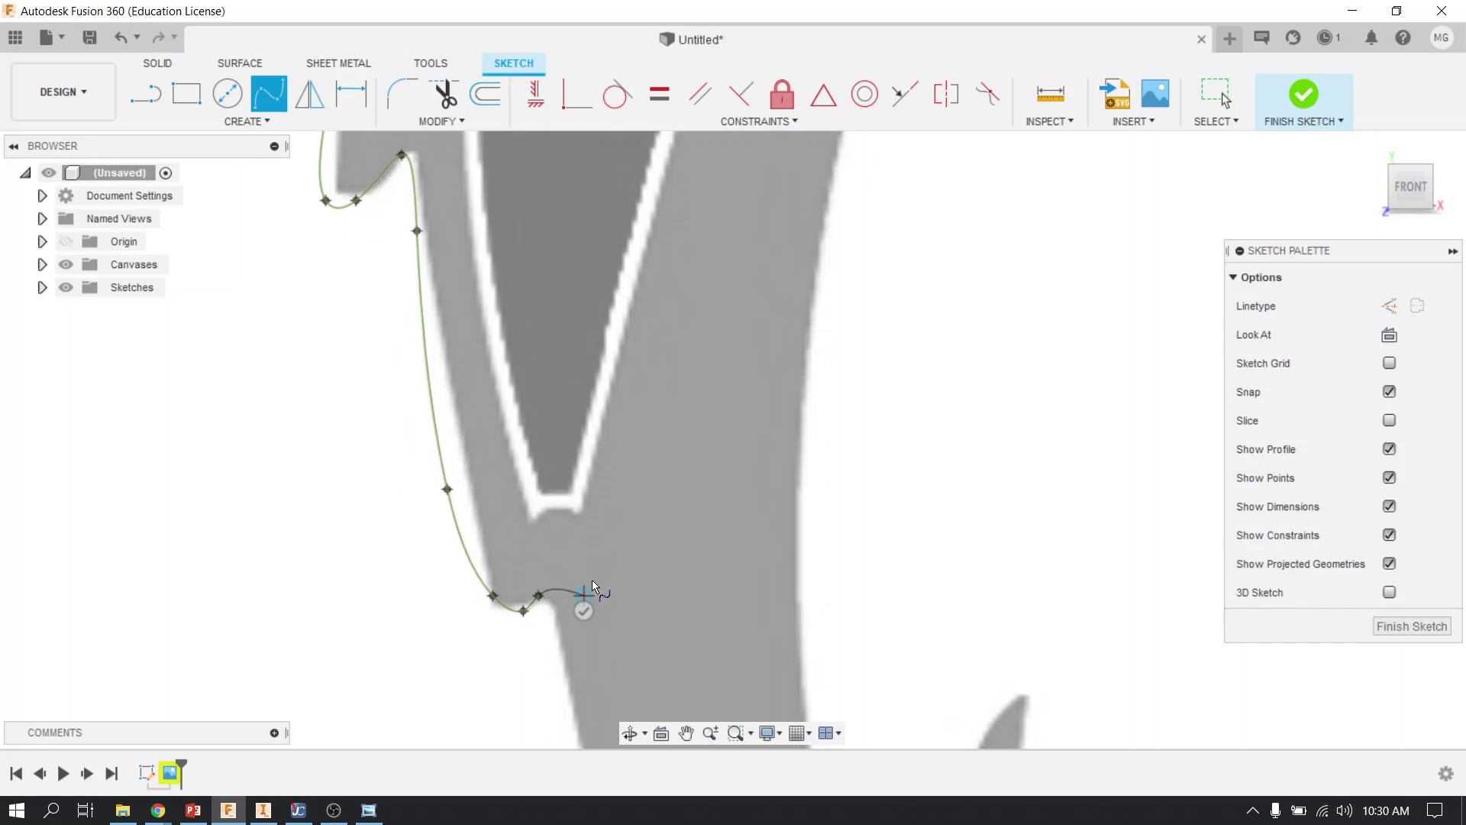
Carry the spline down the edge, through the small notch, to near the jaw
{"action": "middle_click_drag", "start_coordinate": [592, 579], "coordinate": [613, 122]}
{"action": "left_click", "coordinate": [605, 401]}
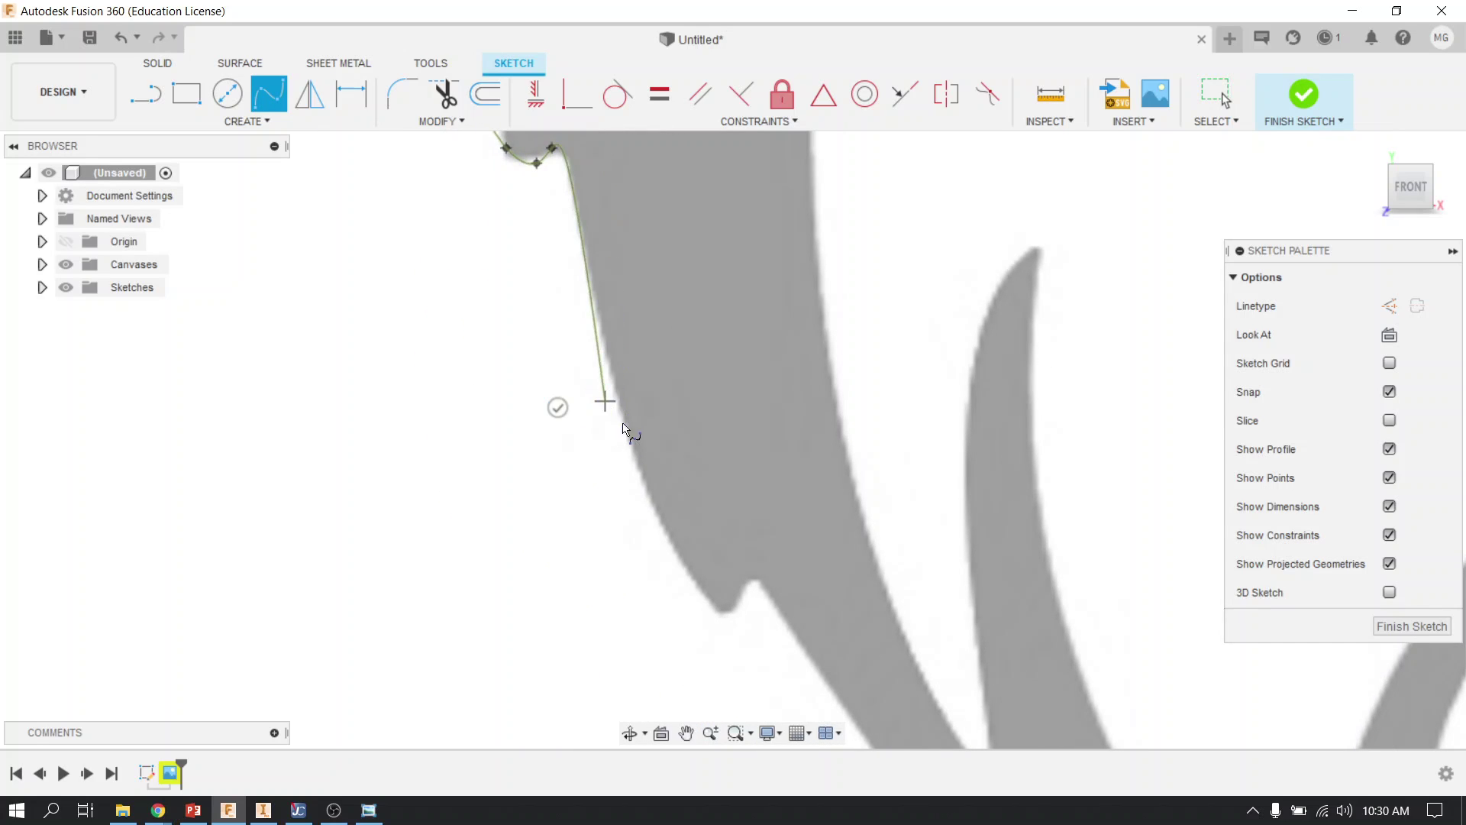
{"action": "left_click", "coordinate": [672, 563]}
{"action": "middle_click_drag", "start_coordinate": [718, 451], "coordinate": [671, 176]}
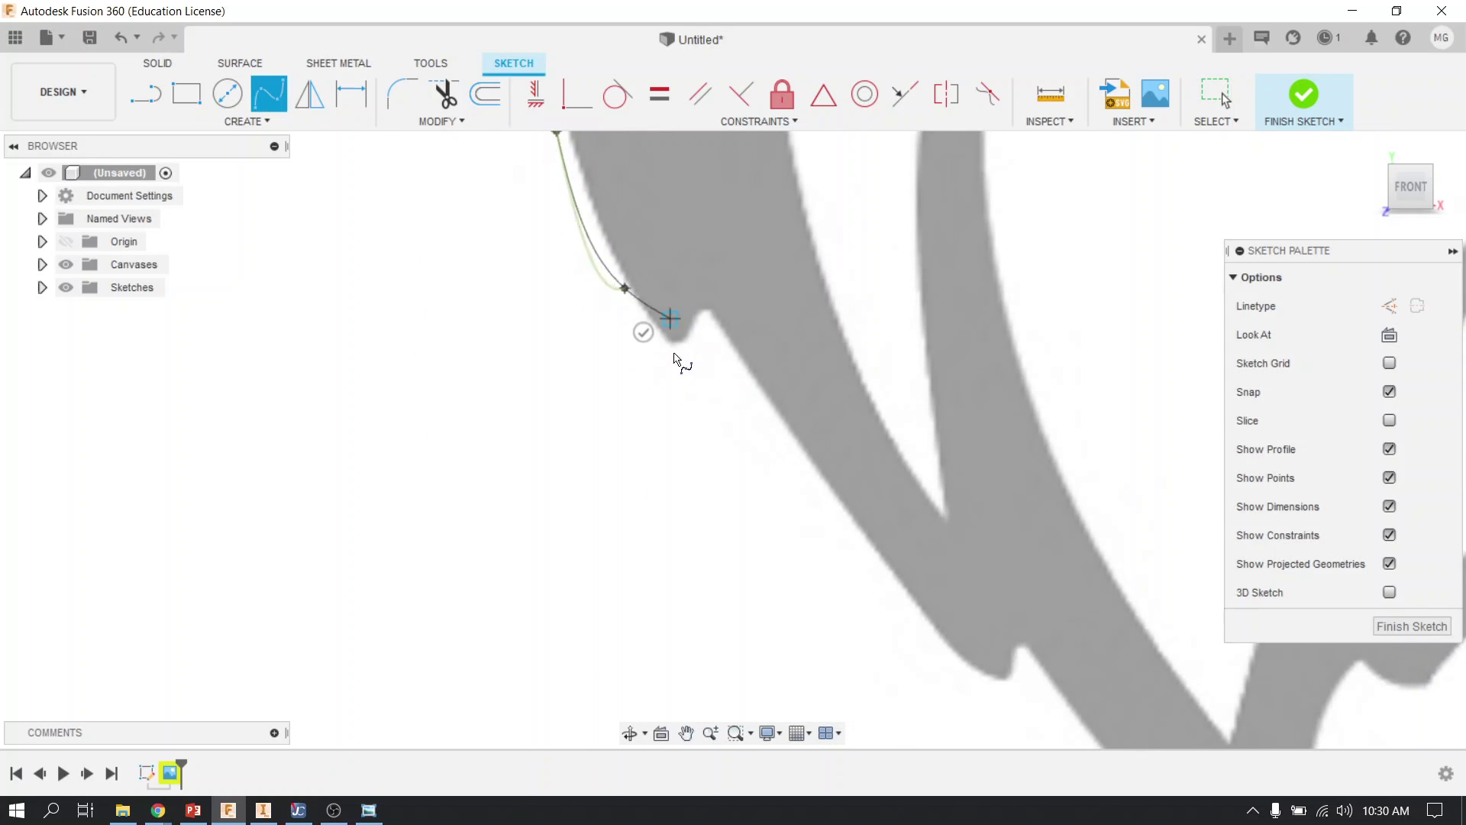
{"action": "left_click", "coordinate": [670, 348]}
{"action": "left_click", "coordinate": [716, 303]}
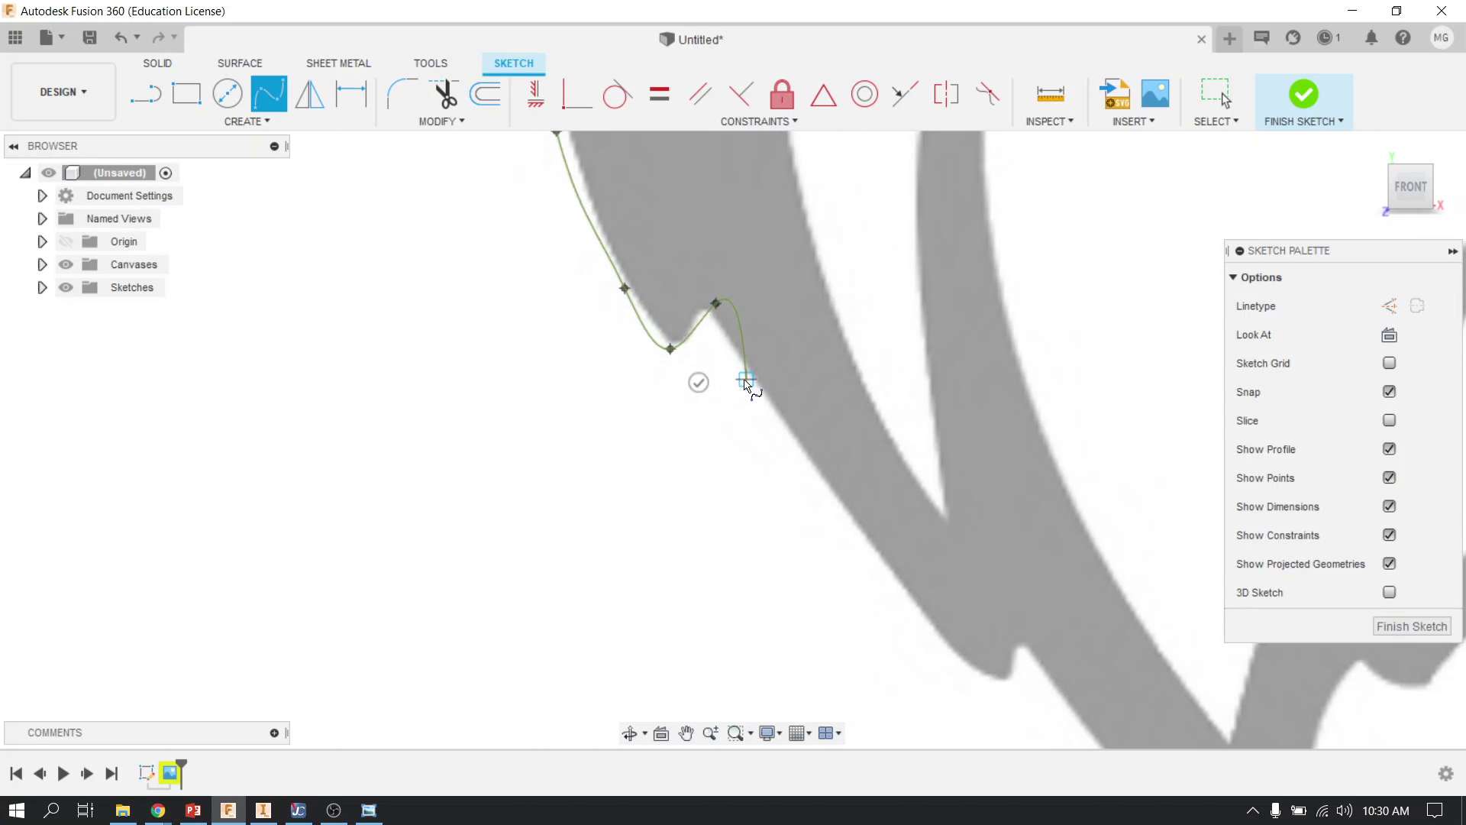
{"action": "left_click", "coordinate": [747, 379]}
{"action": "middle_click_drag", "start_coordinate": [802, 392], "coordinate": [722, 194]}
{"action": "left_click", "coordinate": [779, 319]}
{"action": "left_click", "coordinate": [854, 394]}
{"action": "left_click", "coordinate": [884, 364]}
{"action": "left_click", "coordinate": [960, 456]}
Add spline points along the jaw and its bottom edge
{"action": "middle_click_drag", "start_coordinate": [960, 456], "coordinate": [670, 246]}
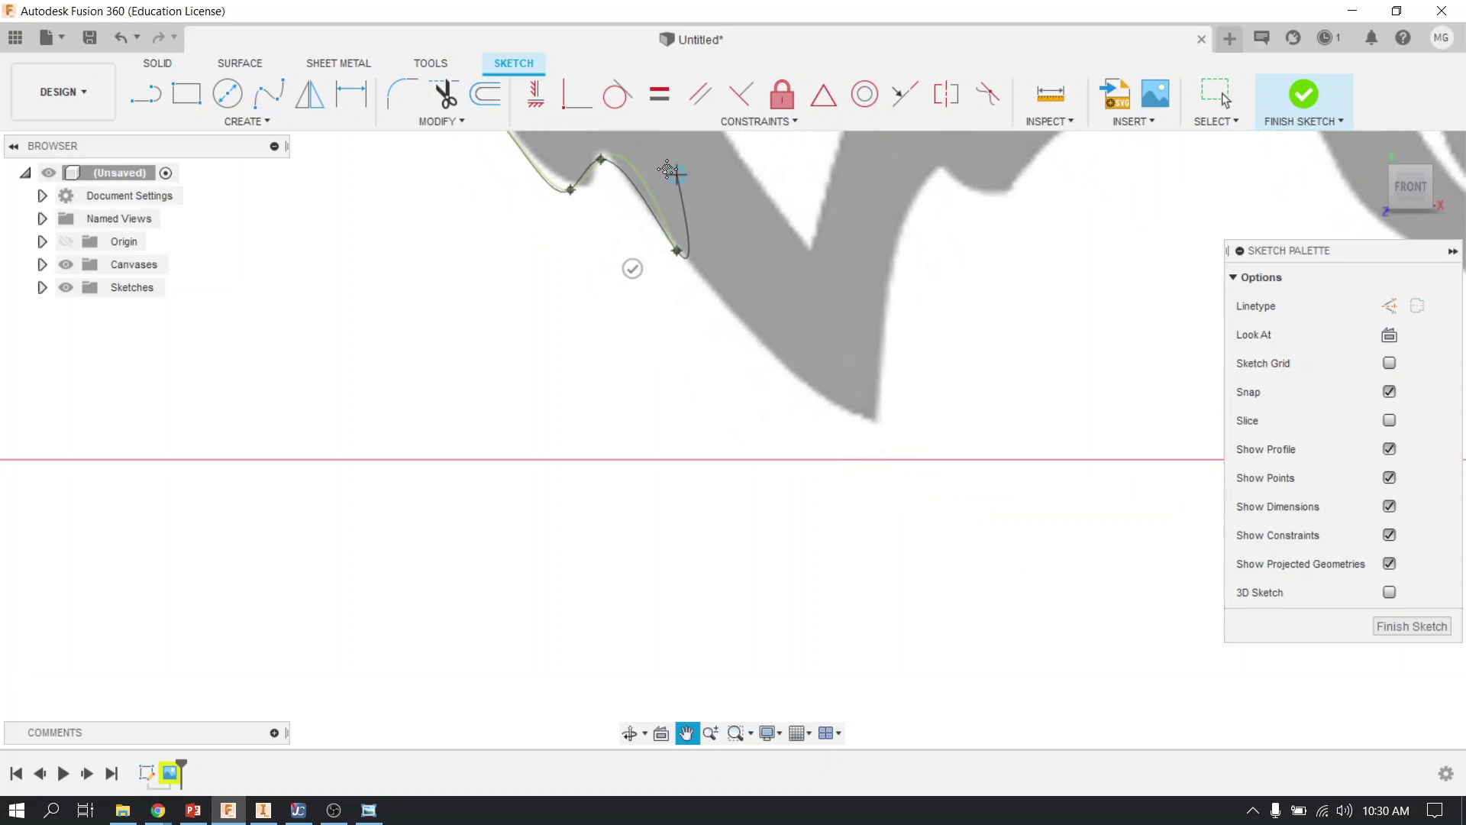
{"action": "left_click", "coordinate": [883, 414]}
{"action": "left_click", "coordinate": [899, 216]}
{"action": "left_click", "coordinate": [929, 171]}
{"action": "left_click", "coordinate": [975, 201]}
{"action": "left_click", "coordinate": [1020, 186]}
Trace the spline under the chin and along the jaw's bottom to its right end
{"action": "middle_click_drag", "start_coordinate": [951, 217], "coordinate": [287, 522]}
{"action": "left_click", "coordinate": [495, 353]}
{"action": "left_click", "coordinate": [594, 345]}
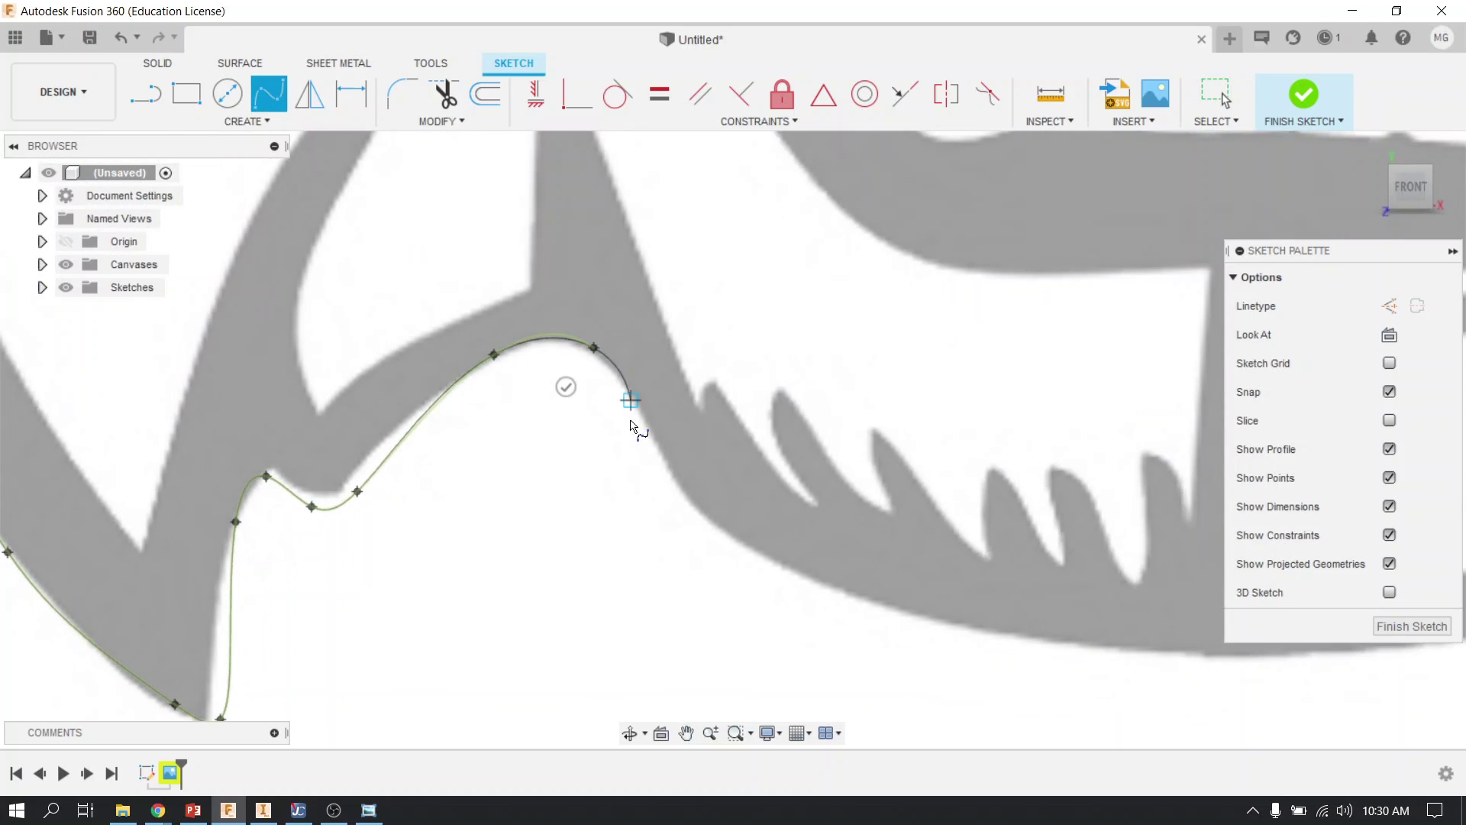
{"action": "left_click", "coordinate": [631, 417]}
{"action": "middle_click_drag", "start_coordinate": [687, 524], "coordinate": [481, 367]}
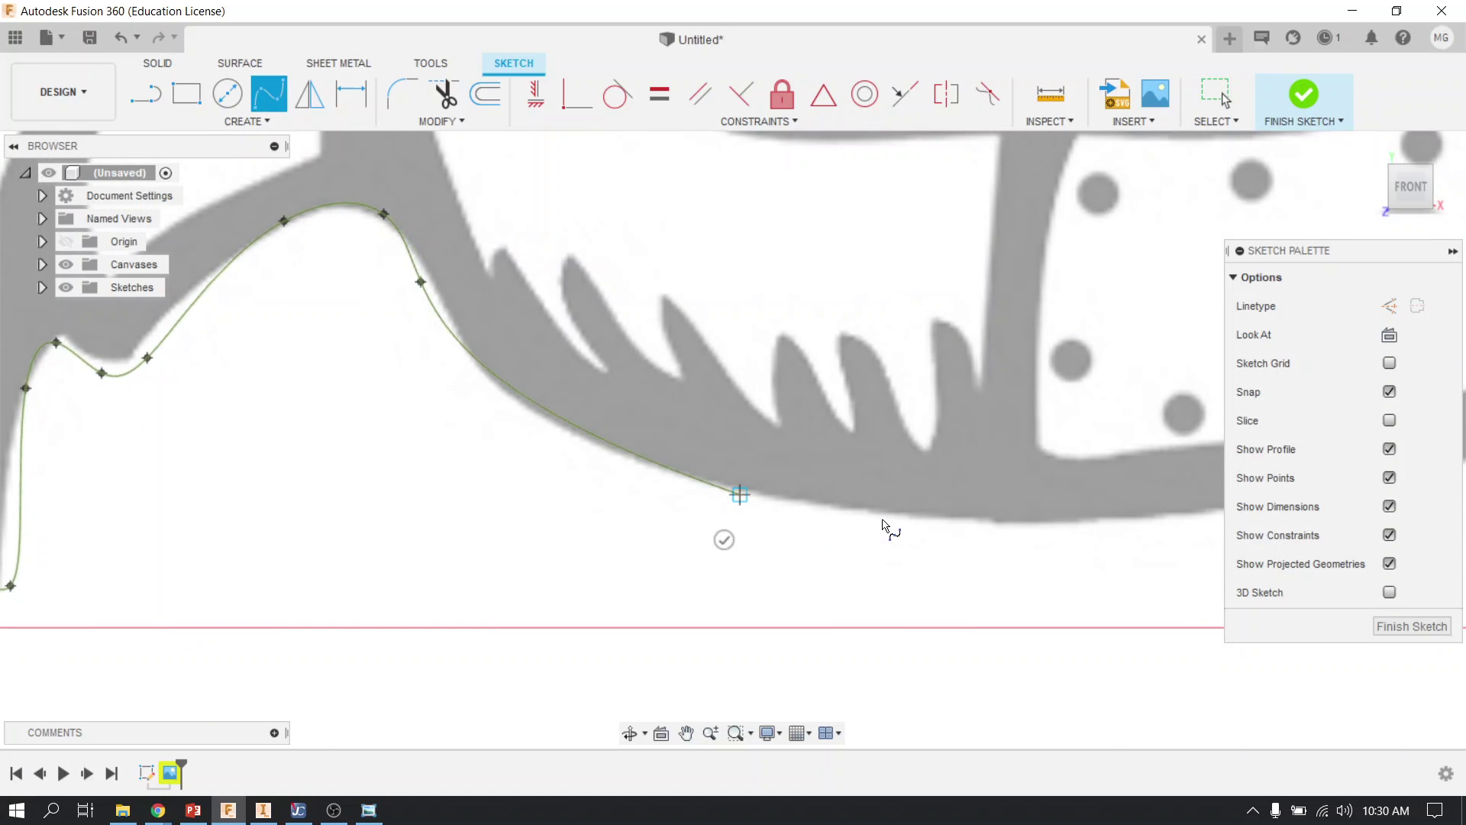
{"action": "left_click", "coordinate": [740, 494]}
{"action": "left_click", "coordinate": [884, 524]}
{"action": "middle_click_drag", "start_coordinate": [665, 417], "coordinate": [381, 402]}
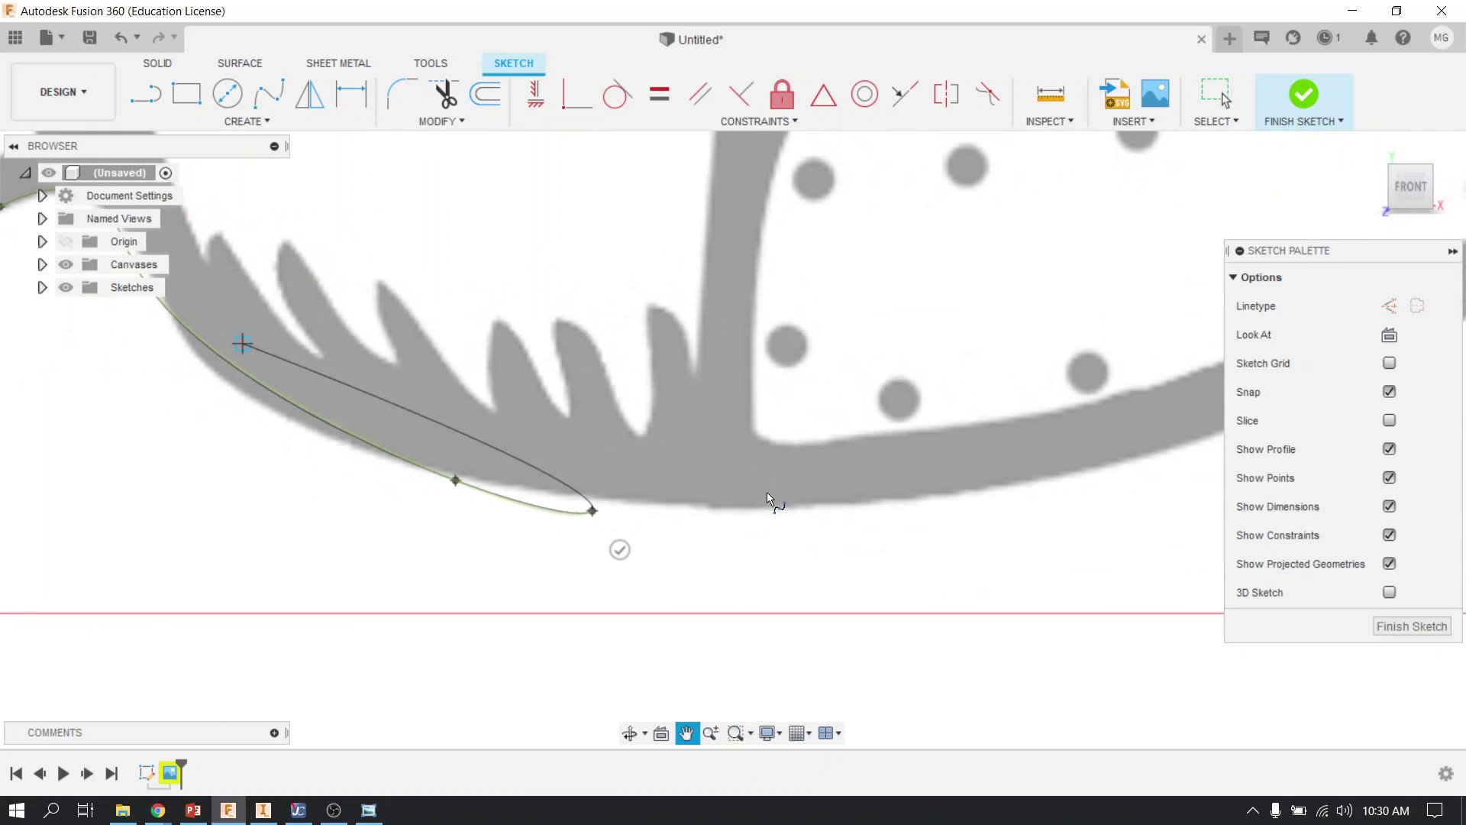
{"action": "left_click", "coordinate": [959, 496]}
Add the last fit points up the right jaw, finish the spline, and zoom out
{"action": "scroll", "coordinate": [681, 433], "scroll_direction": "down", "scroll_amount": 4}
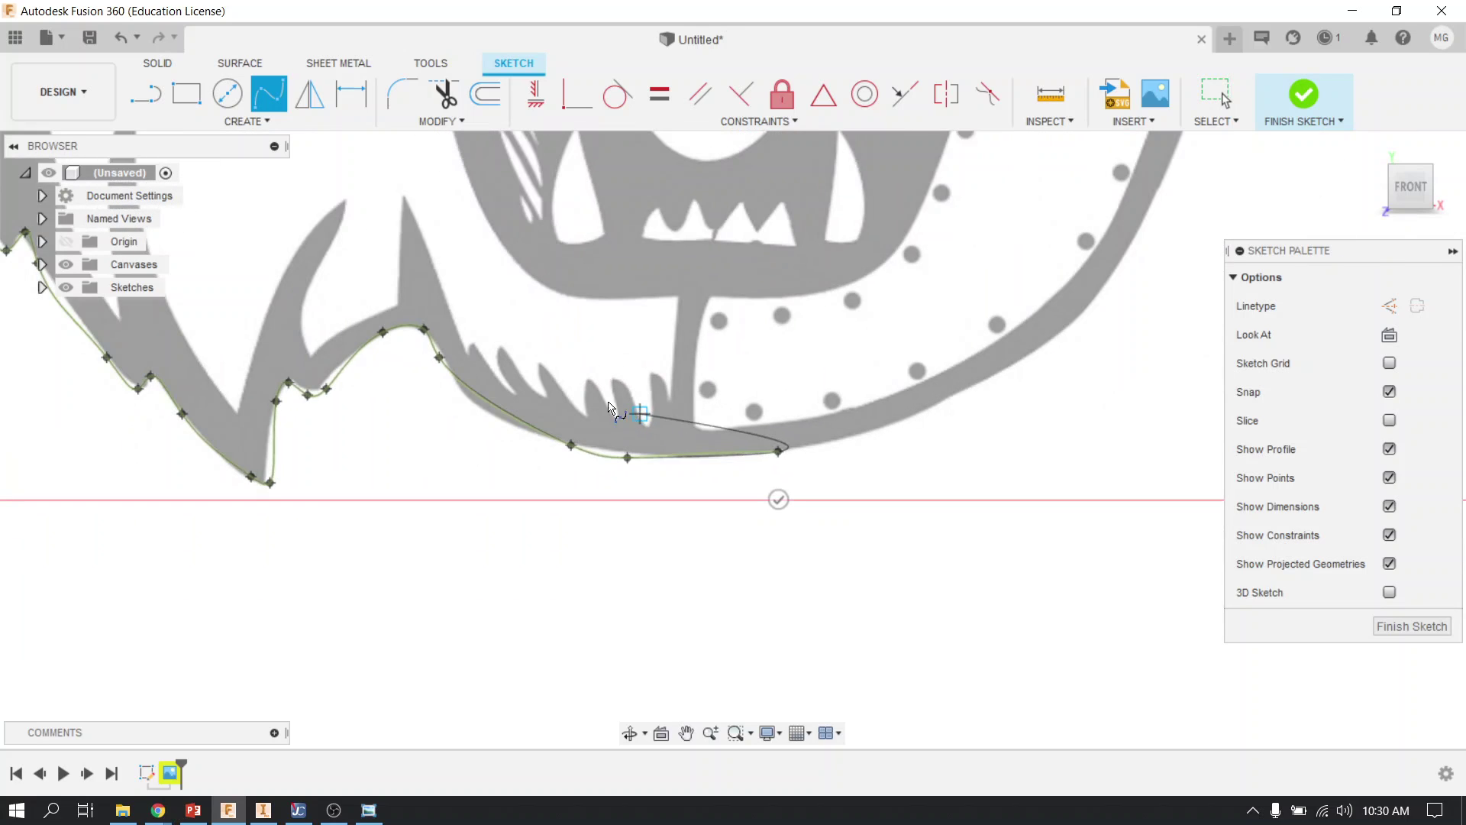
{"action": "scroll", "coordinate": [89, 543], "scroll_direction": "down", "scroll_amount": 3}
{"action": "scroll", "coordinate": [173, 517], "scroll_direction": "down", "scroll_amount": 2}
{"action": "left_click", "coordinate": [173, 519]}
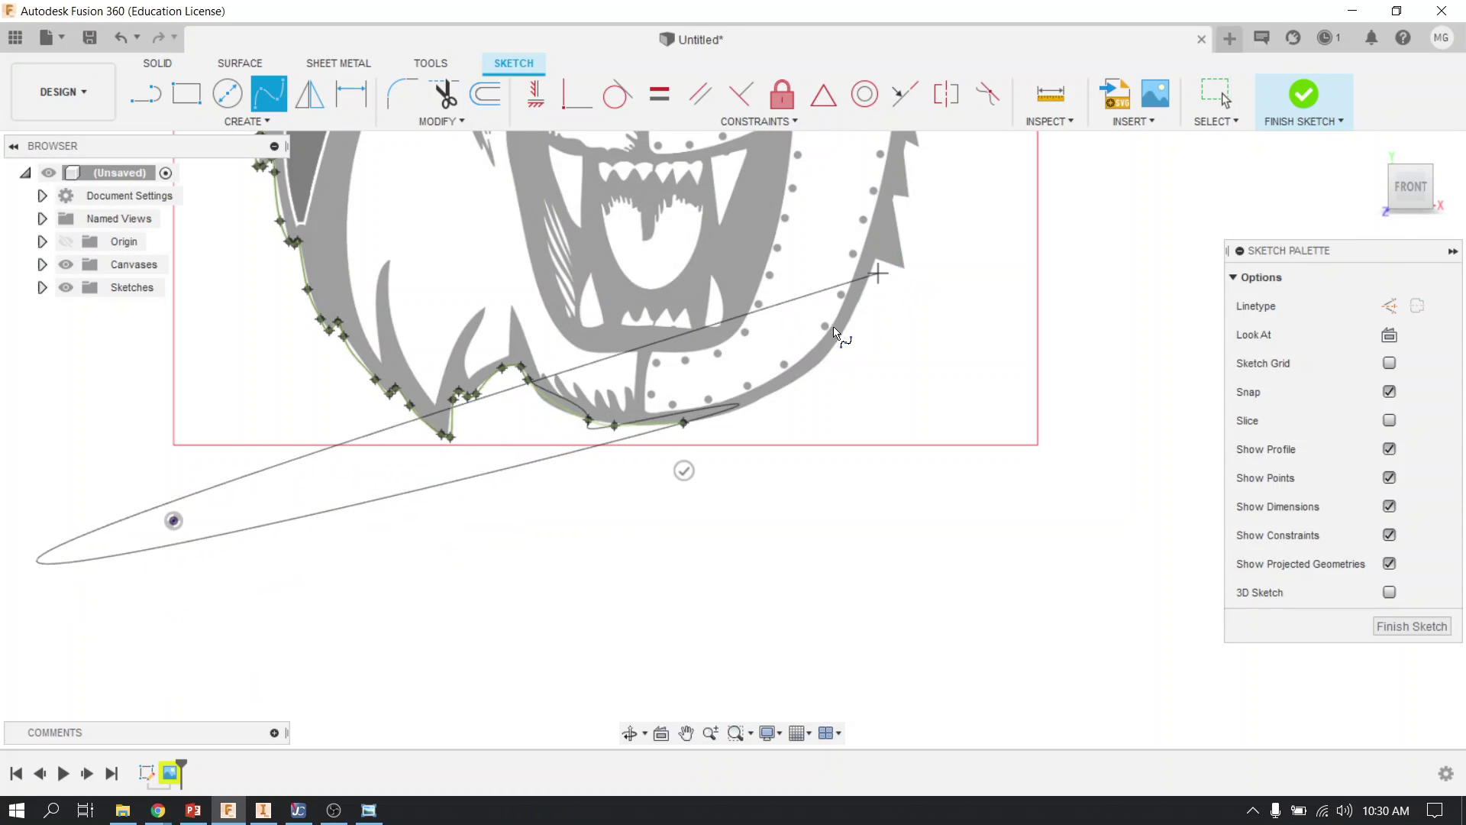
{"action": "left_click", "coordinate": [808, 336]}
{"action": "left_click", "coordinate": [881, 267]}
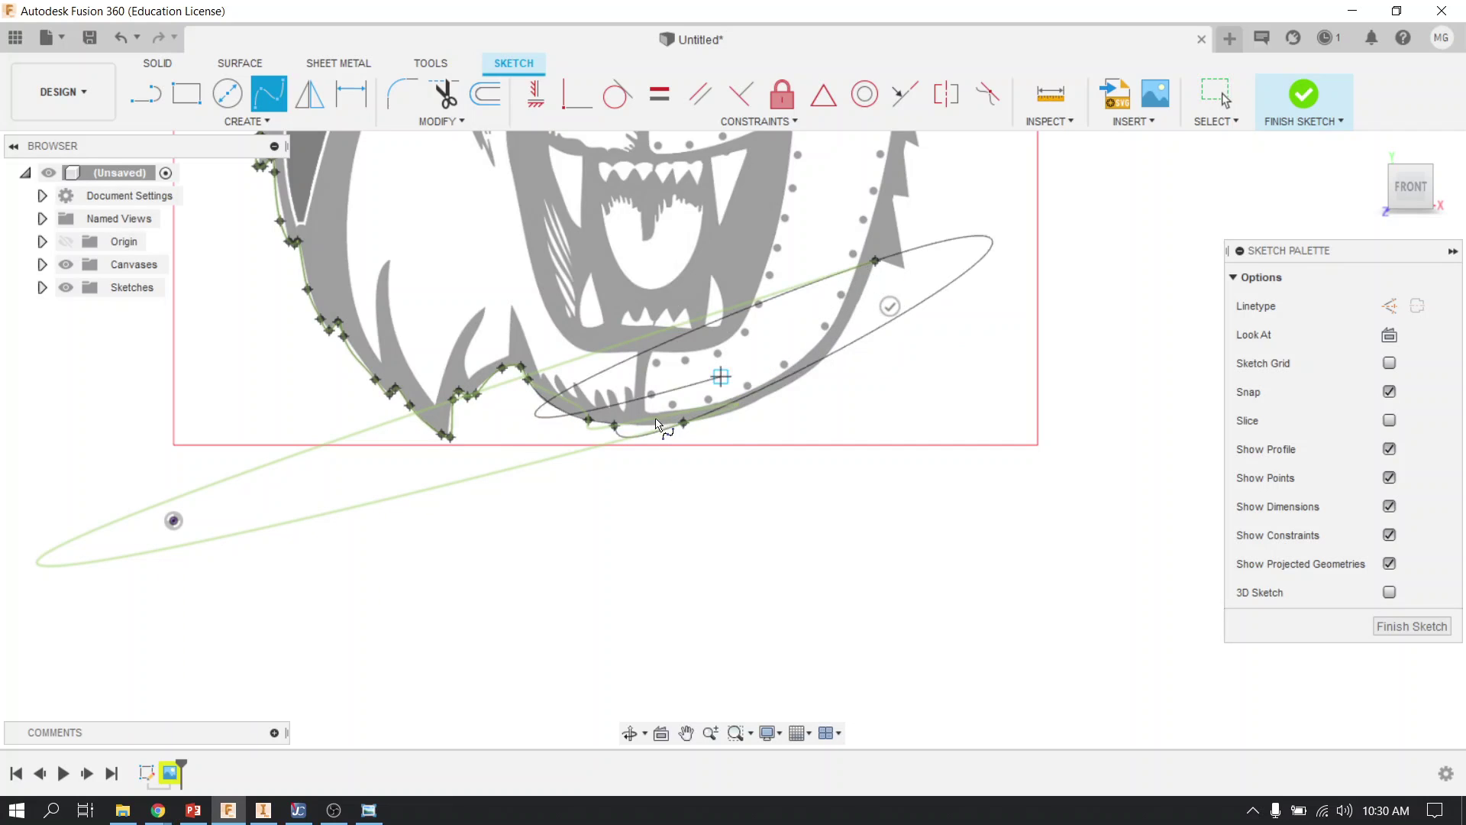
{"action": "left_click", "coordinate": [891, 307]}
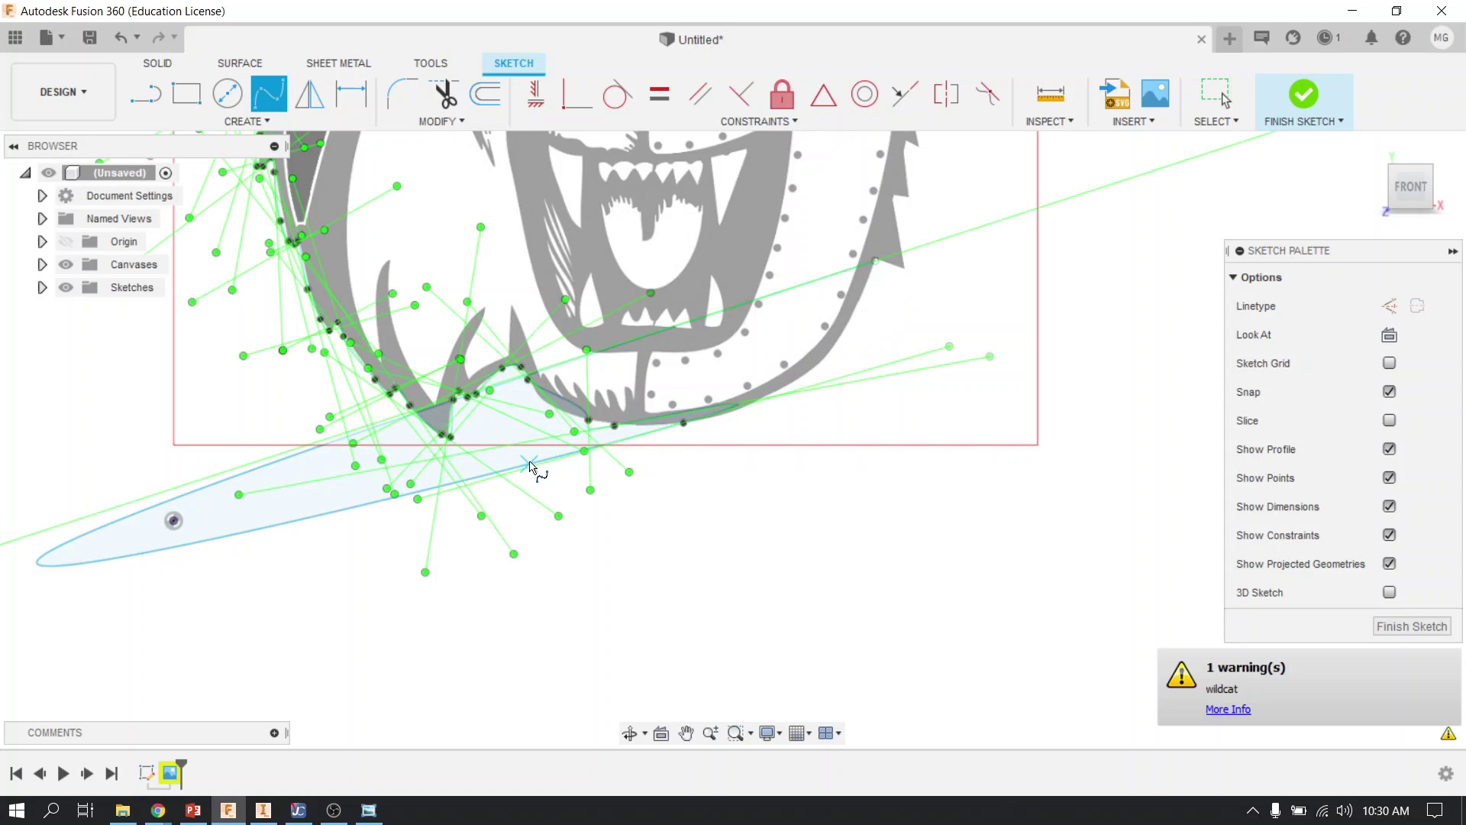
{"action": "scroll", "coordinate": [532, 463], "scroll_direction": "down", "scroll_amount": 5}
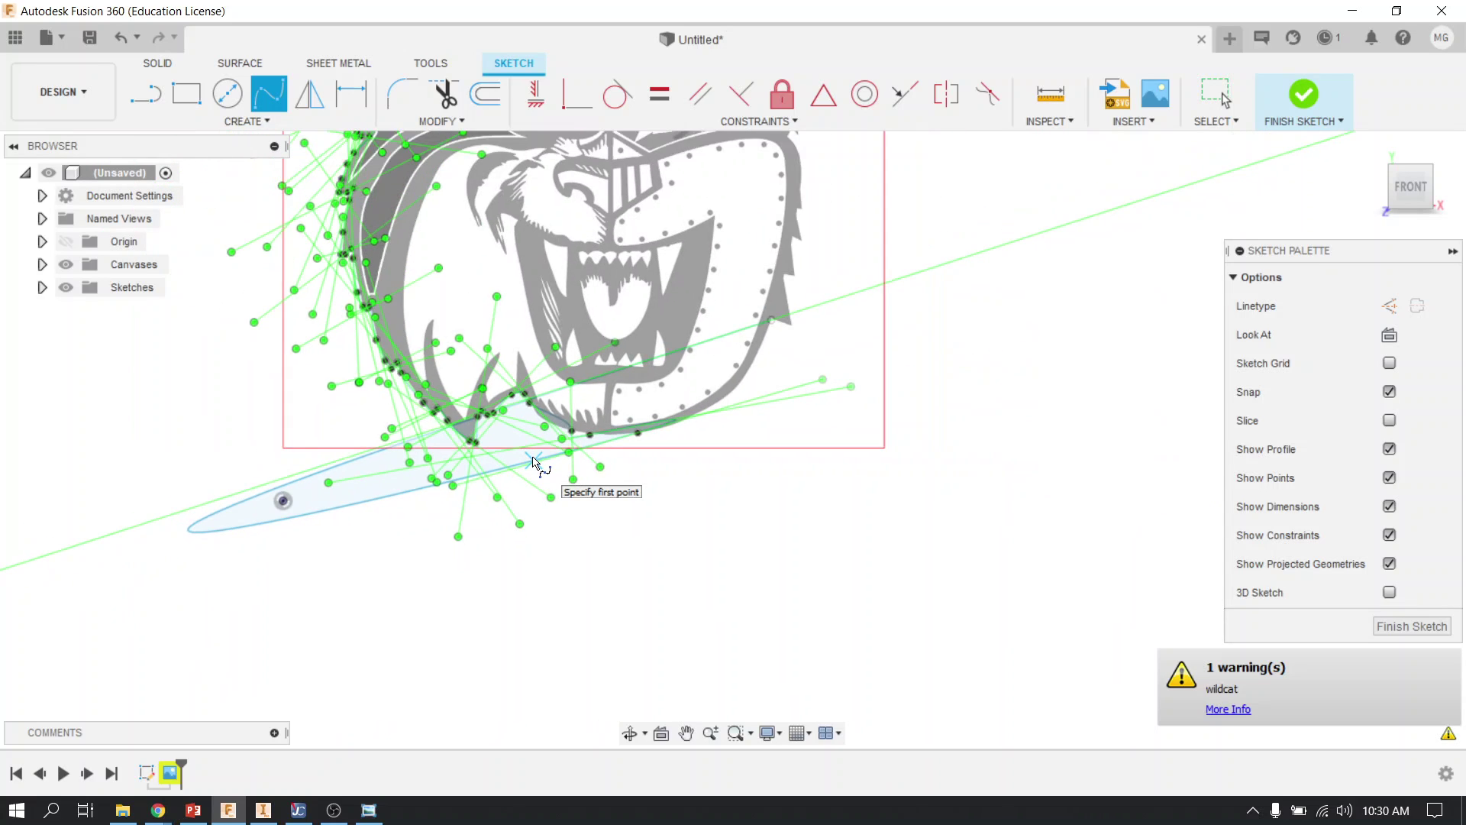
{"action": "scroll", "coordinate": [533, 461], "scroll_direction": "down", "scroll_amount": 3}
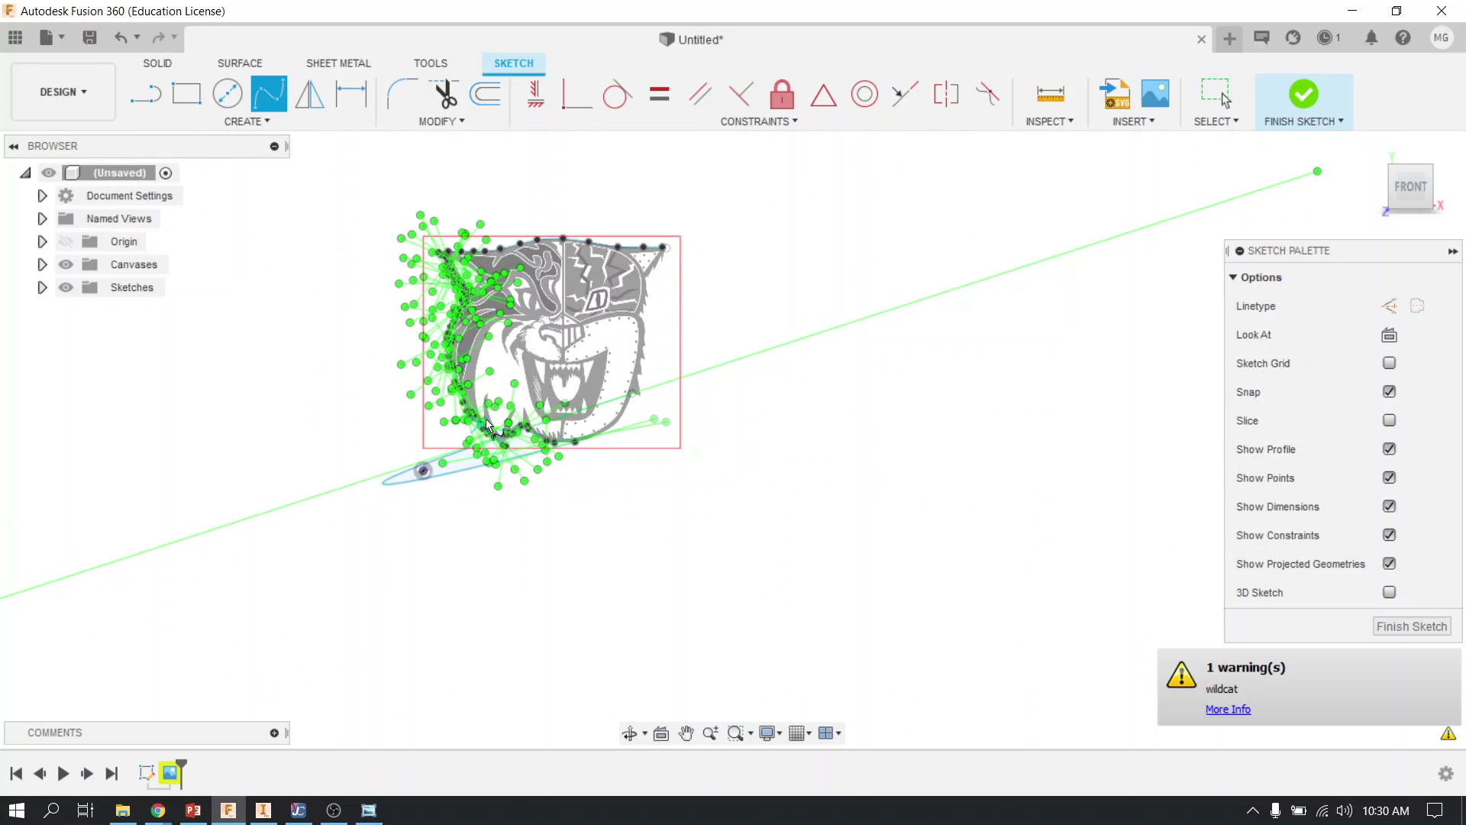
Exit the Spline tool and undo the faulty outline spline, keeping the top head curve
{"action": "key", "text": "Escape"}
{"action": "key", "text": "ctrl+z"}
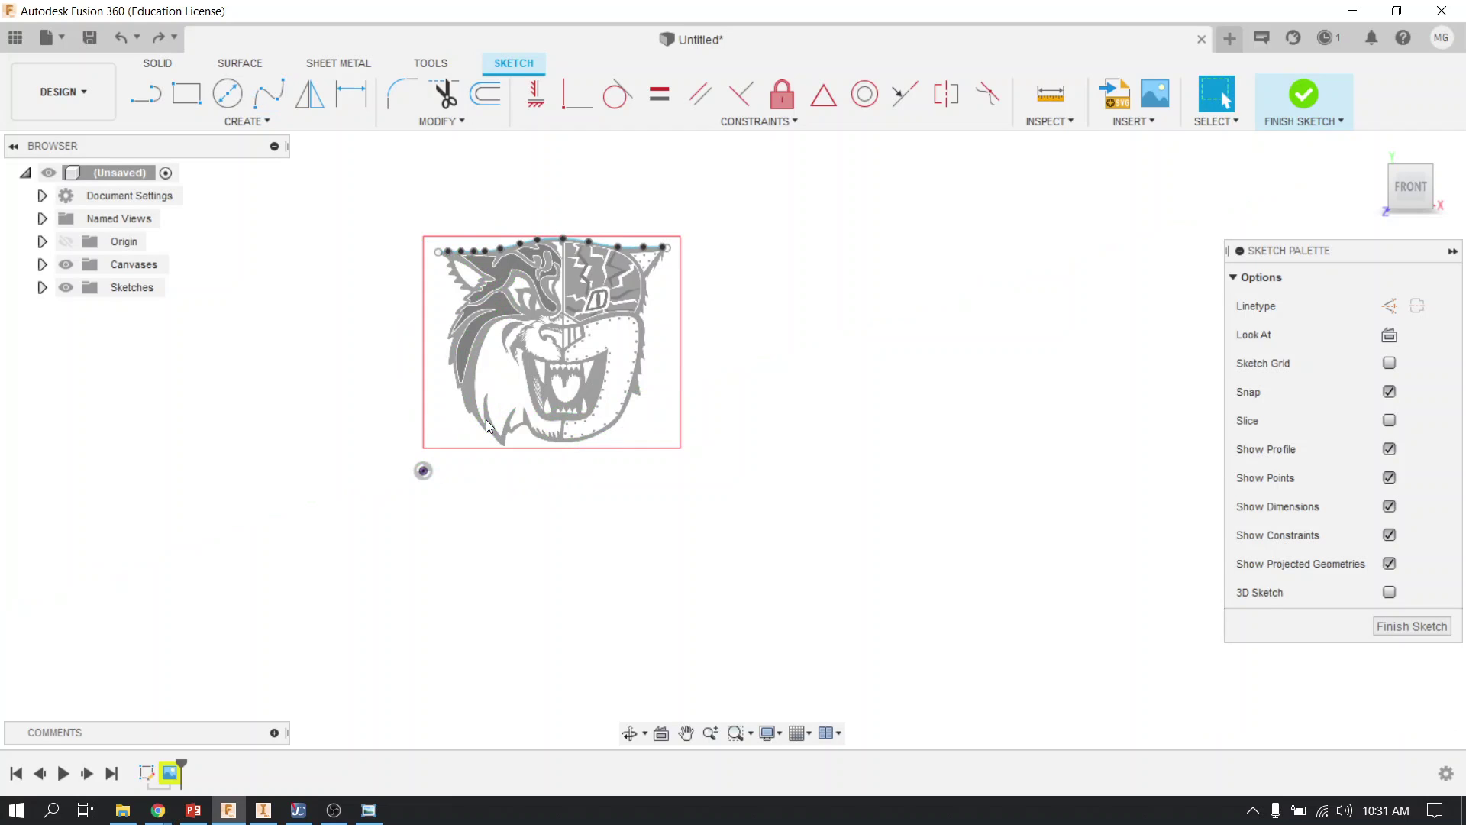
{"action": "scroll", "coordinate": [529, 320], "scroll_direction": "up", "scroll_amount": 3}
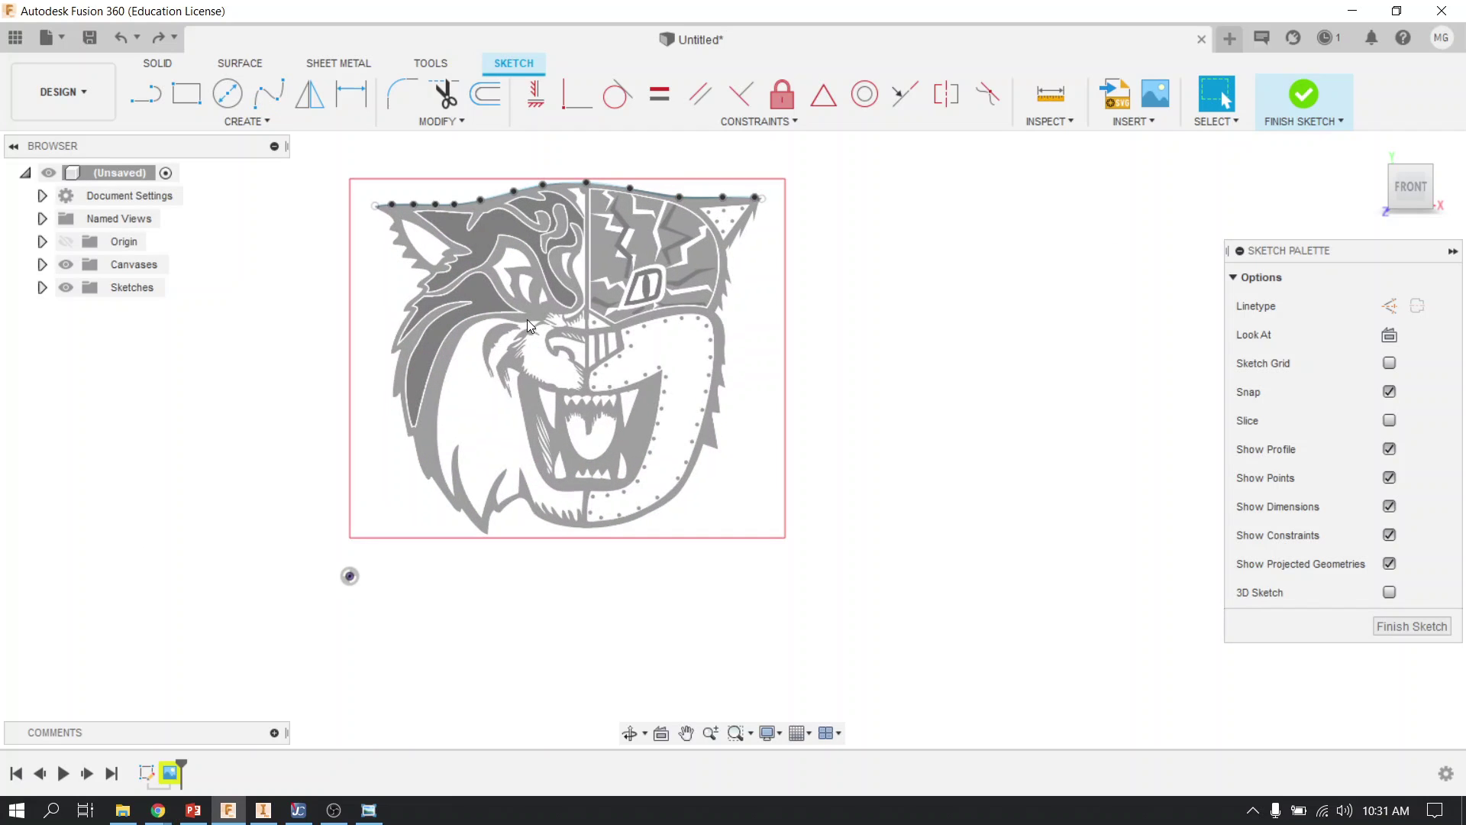
{"action": "scroll", "coordinate": [526, 319], "scroll_direction": "down", "scroll_amount": 1}
{"action": "scroll", "coordinate": [522, 319], "scroll_direction": "up", "scroll_amount": 1}
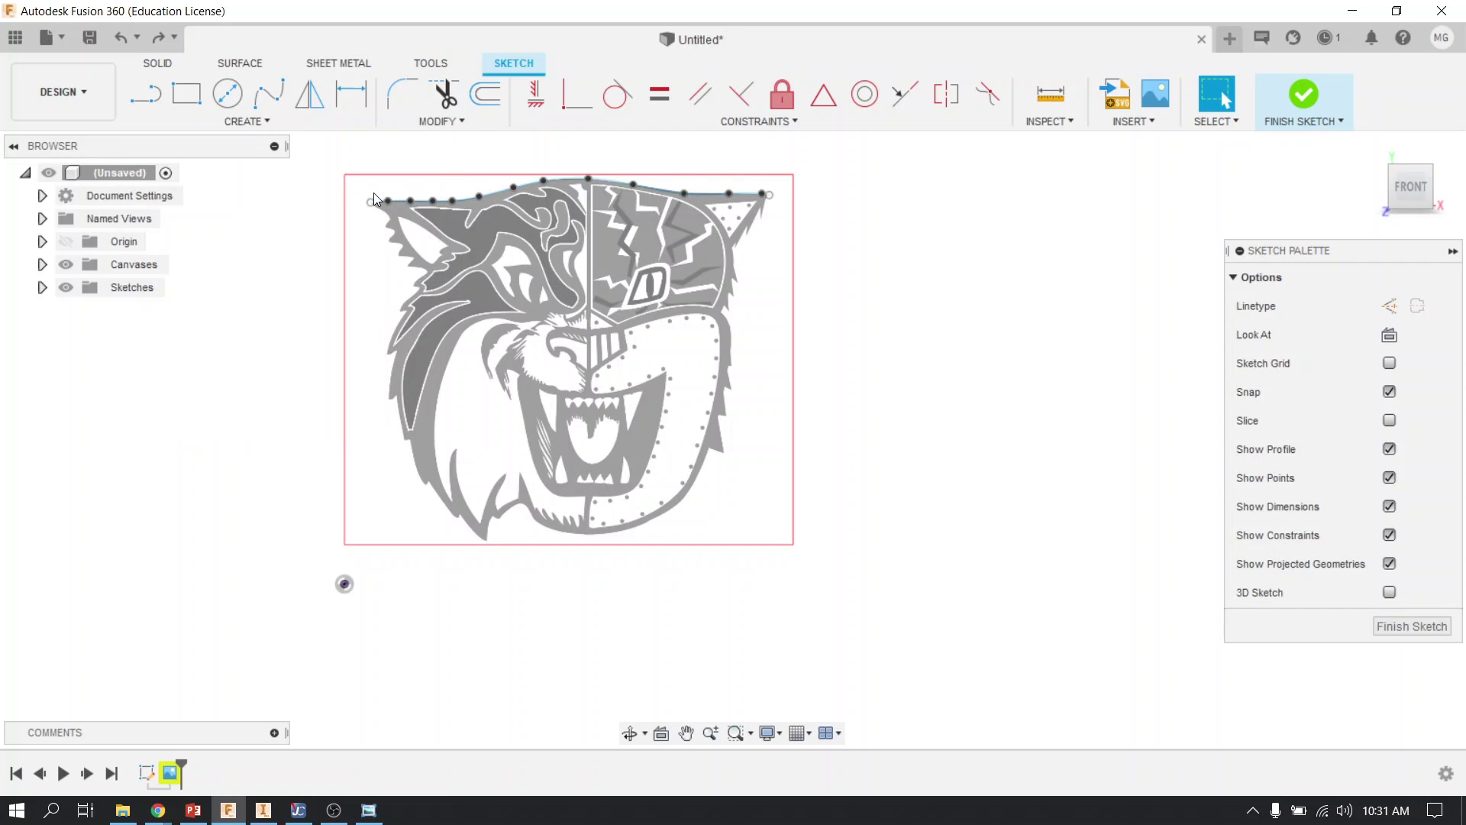
{"action": "left_click", "coordinate": [244, 127]}
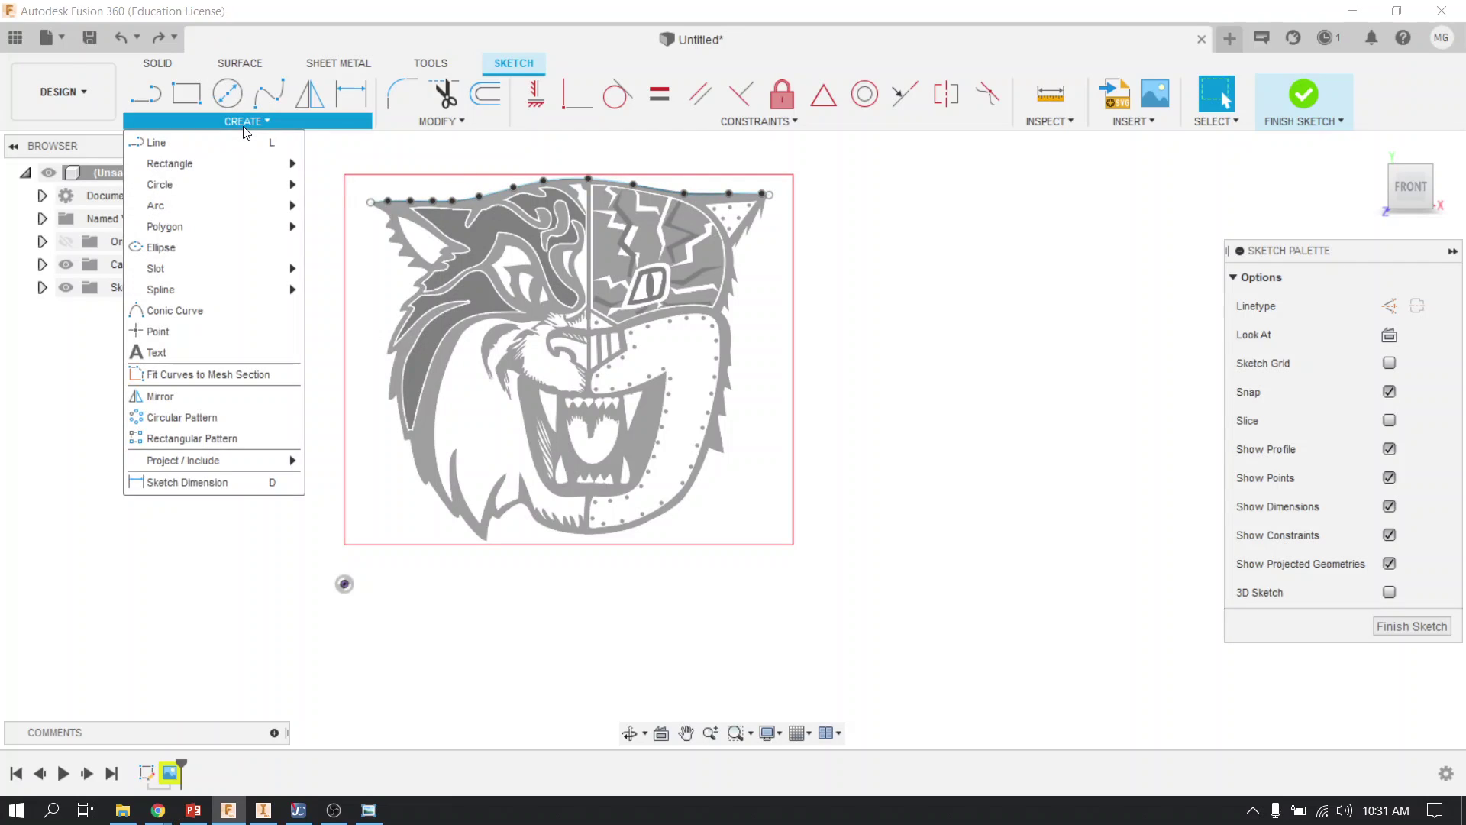
Draw a 3-point arc between the top curve's ends, bowing beneath the wildcat
{"action": "mouse_move", "coordinate": [200, 205]}
{"action": "left_click", "coordinate": [336, 209]}
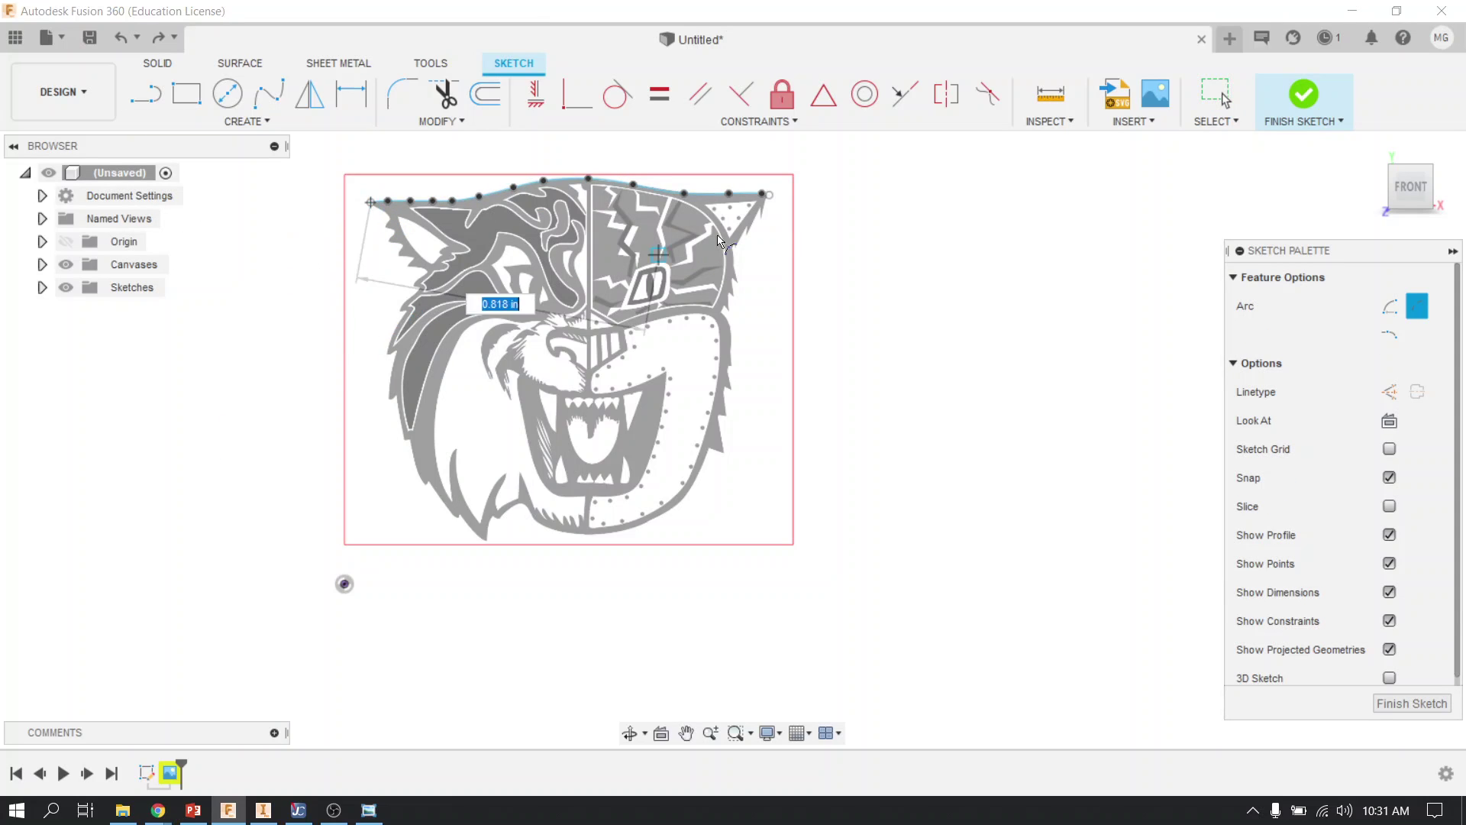
{"action": "left_click", "coordinate": [770, 195]}
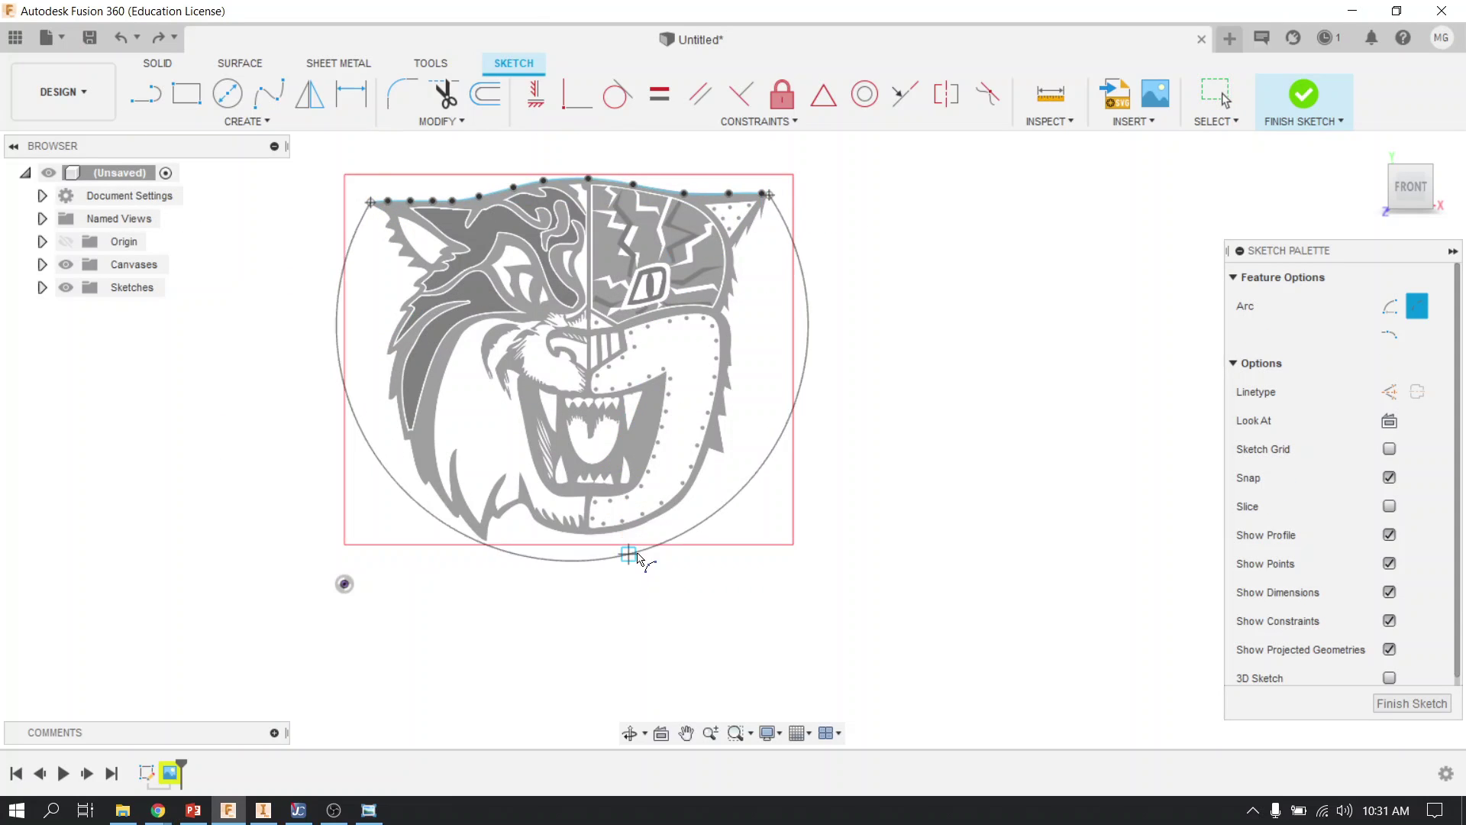
{"action": "left_click", "coordinate": [638, 557]}
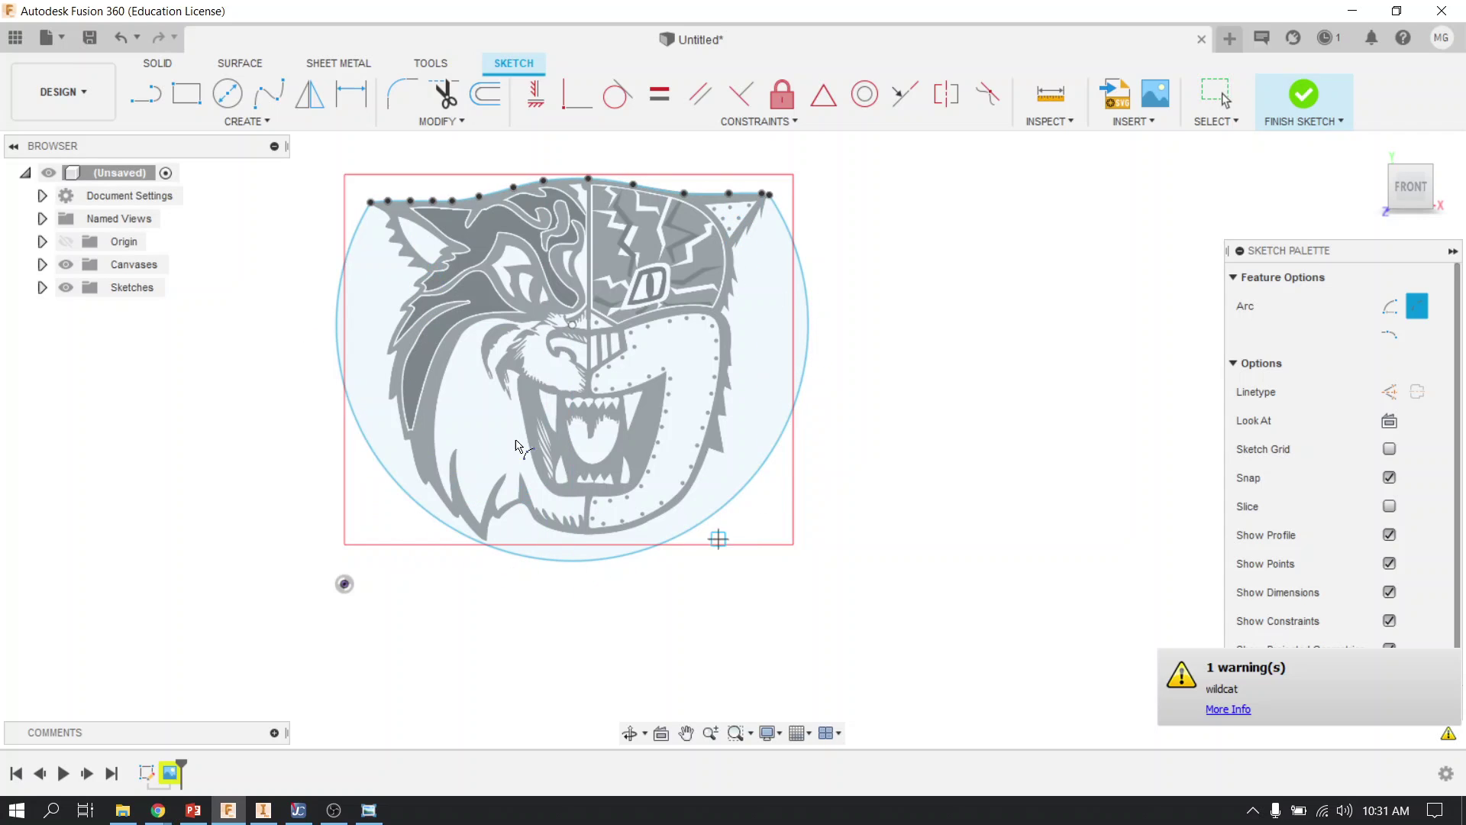
Finish the sketch and extrude the rounded wildcat profile 0.125 in into a solid blank
{"action": "left_click", "coordinate": [1302, 96]}
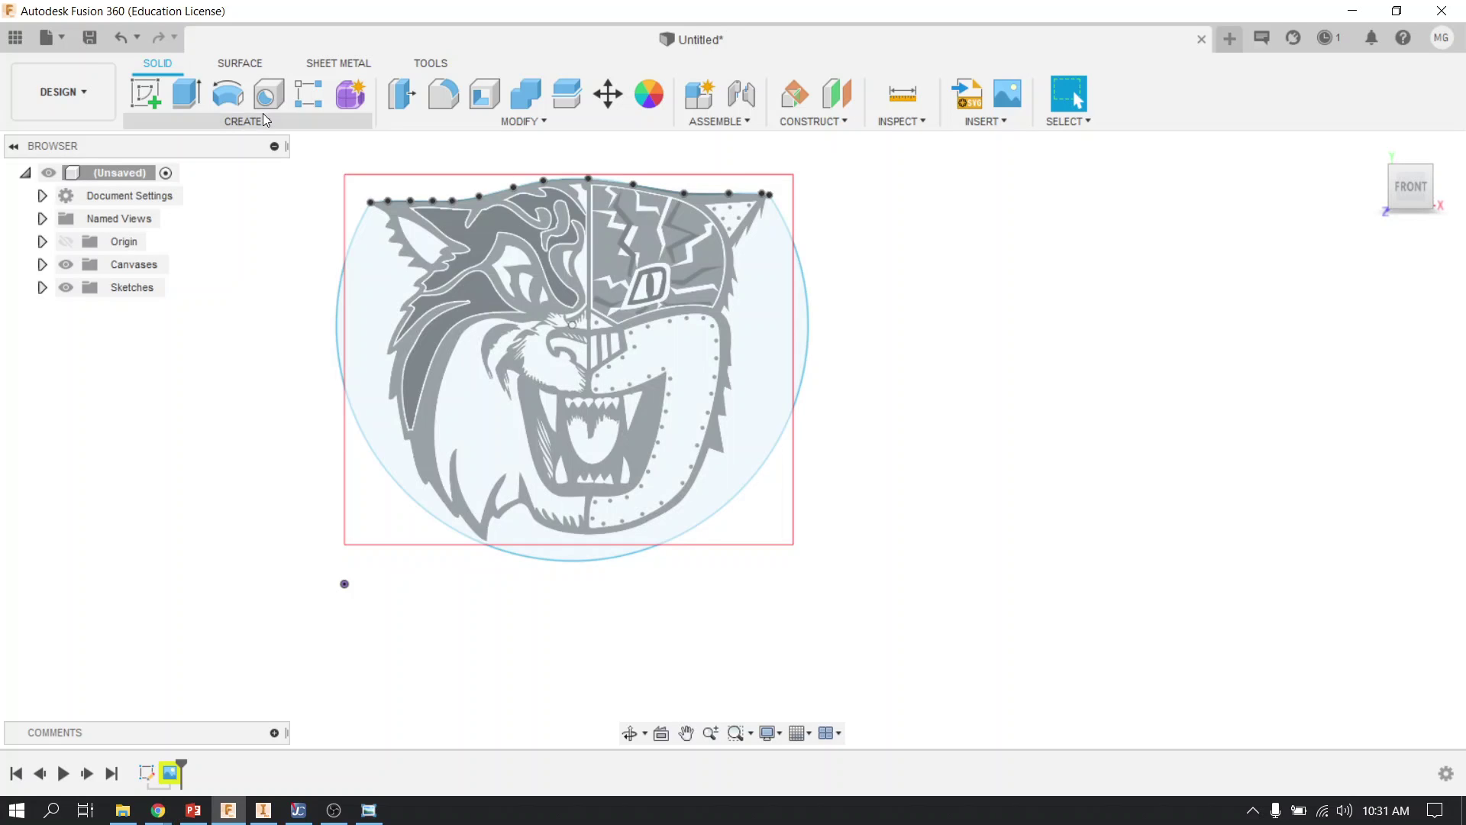
{"action": "left_click", "coordinate": [191, 94]}
{"action": "left_click", "coordinate": [402, 283]}
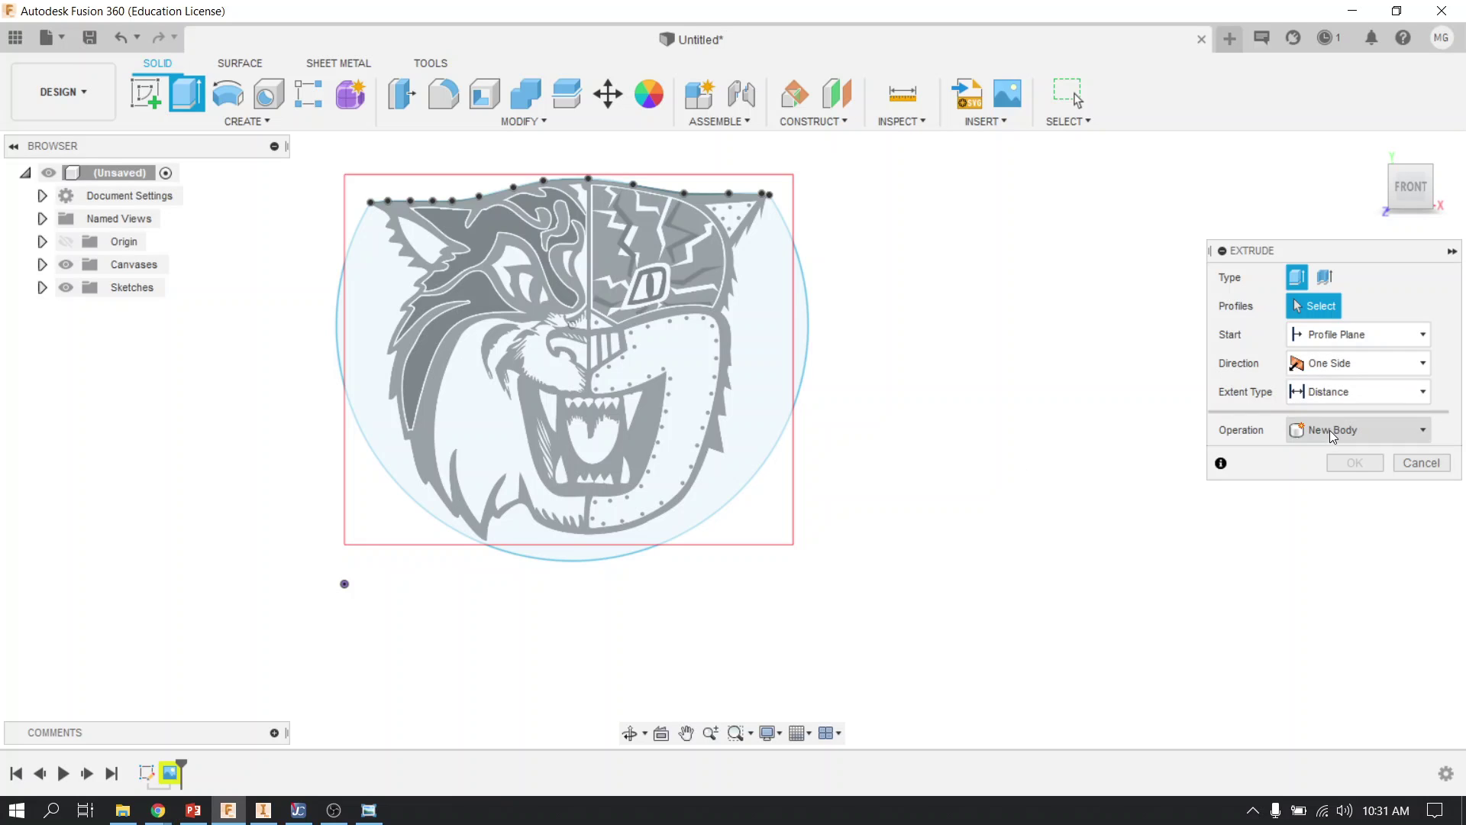
{"action": "left_click", "coordinate": [728, 347]}
{"action": "type", "text": ".125"}
{"action": "key", "text": "Return"}
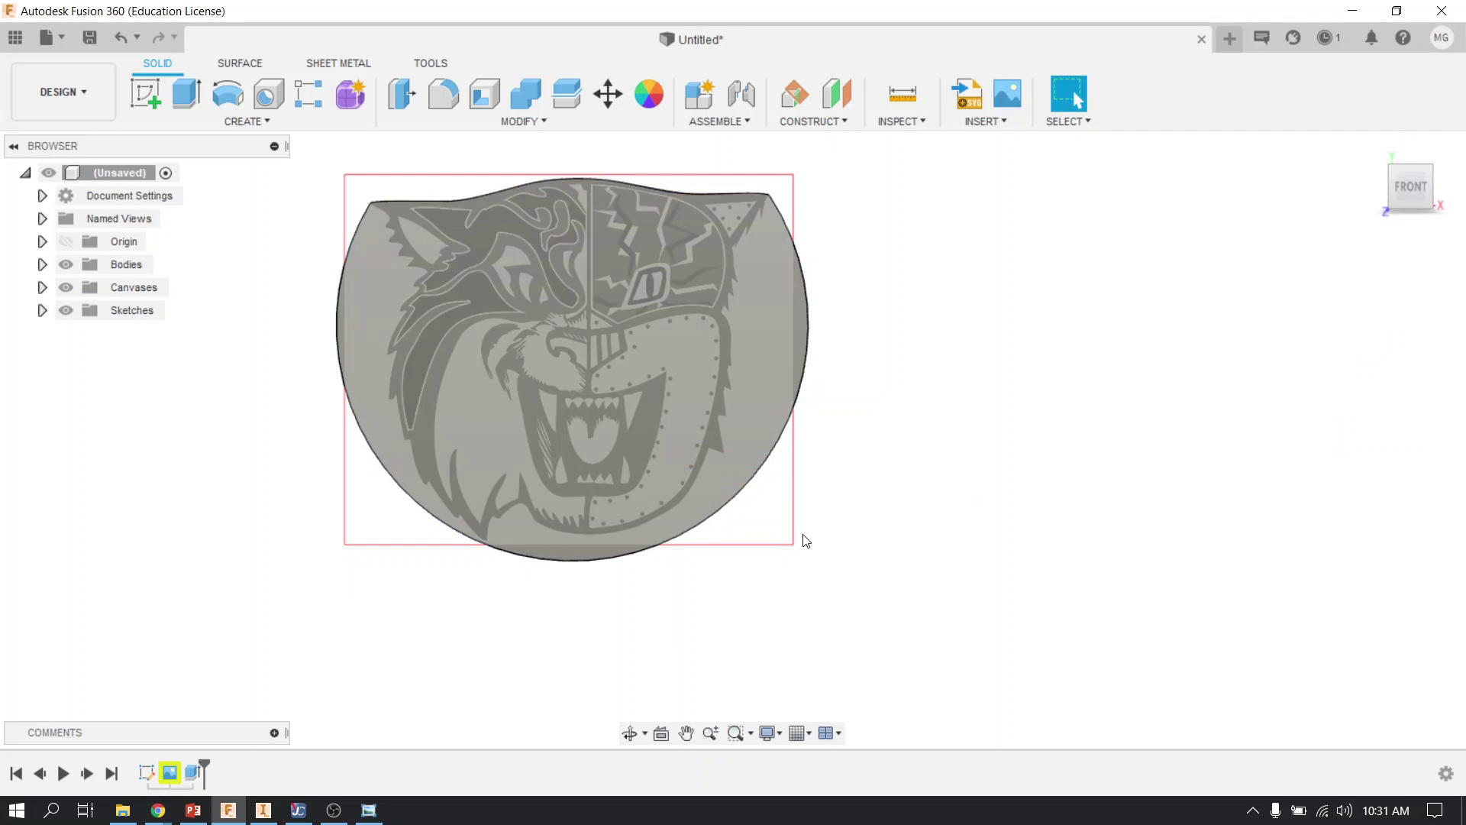
{"action": "left_click_drag", "start_coordinate": [779, 544], "coordinate": [594, 353]}
{"action": "key", "text": "Escape"}
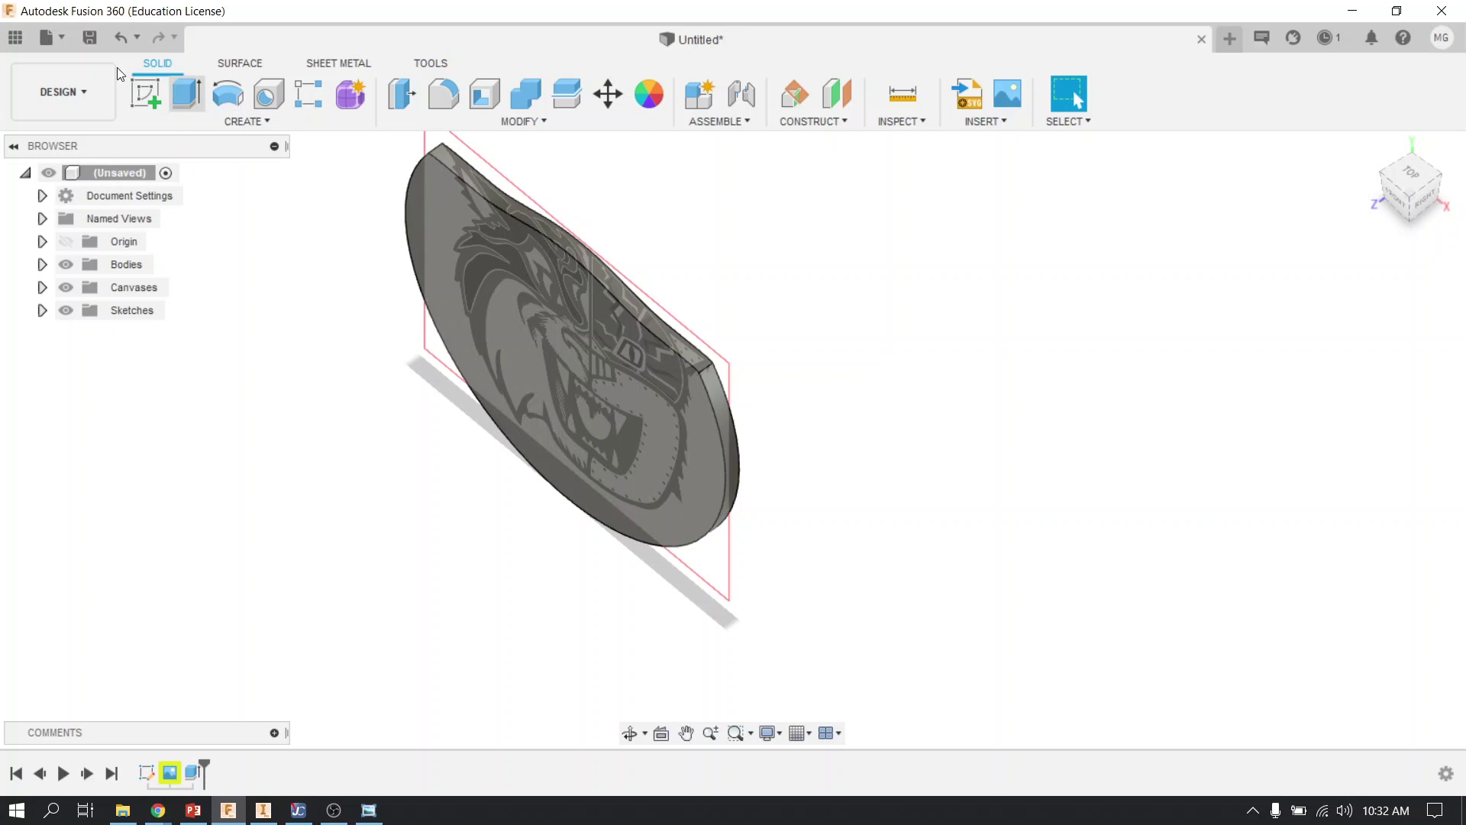
Save the design under its default name, Untitled, in the Picture Frame project
{"action": "left_click", "coordinate": [89, 38]}
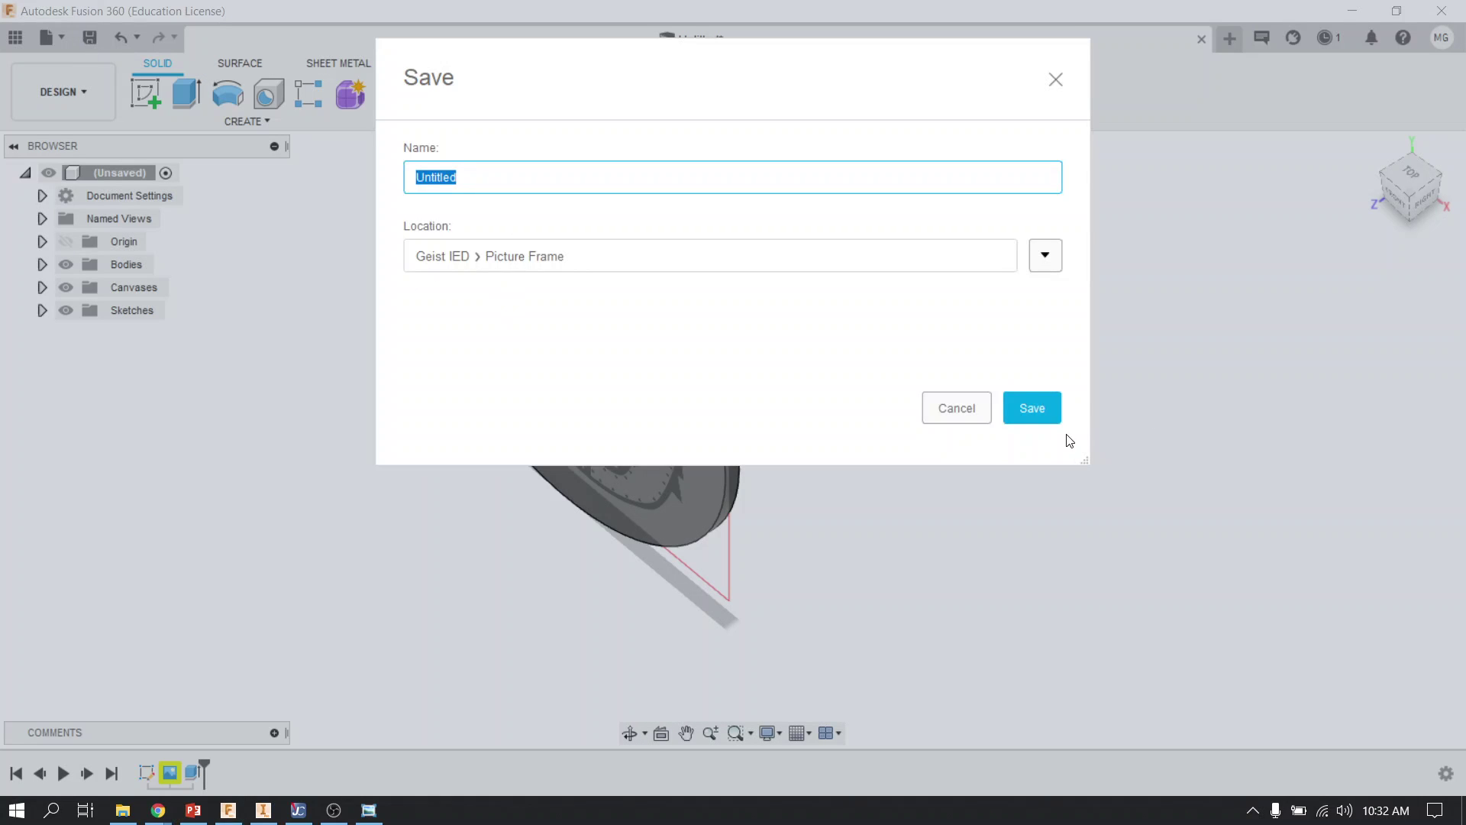
{"action": "left_click", "coordinate": [1051, 411]}
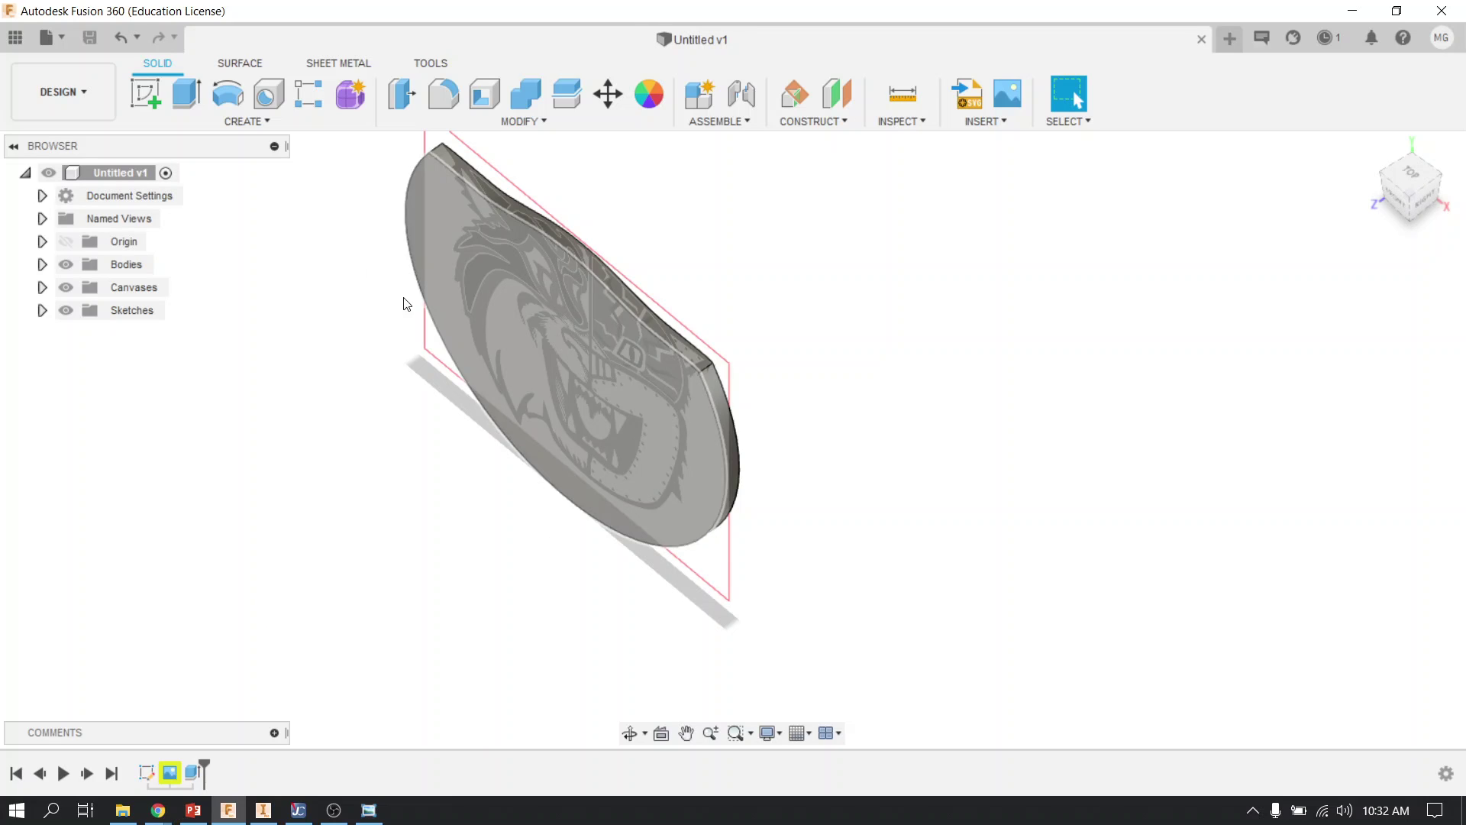
Create a new drawing from the design on an A (8.5in x 11in) sheet
{"action": "left_click", "coordinate": [88, 90]}
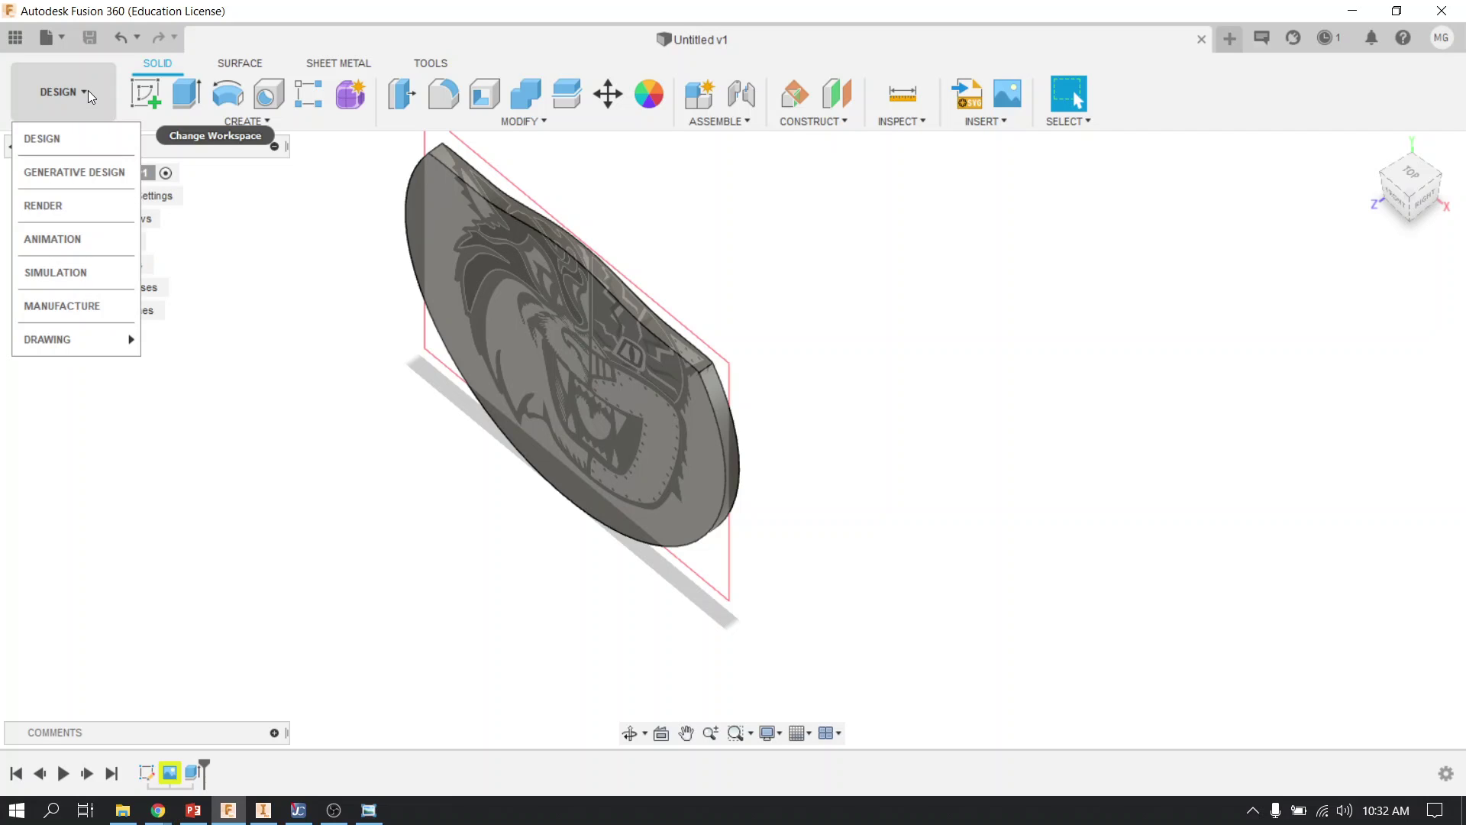
{"action": "mouse_move", "coordinate": [86, 345]}
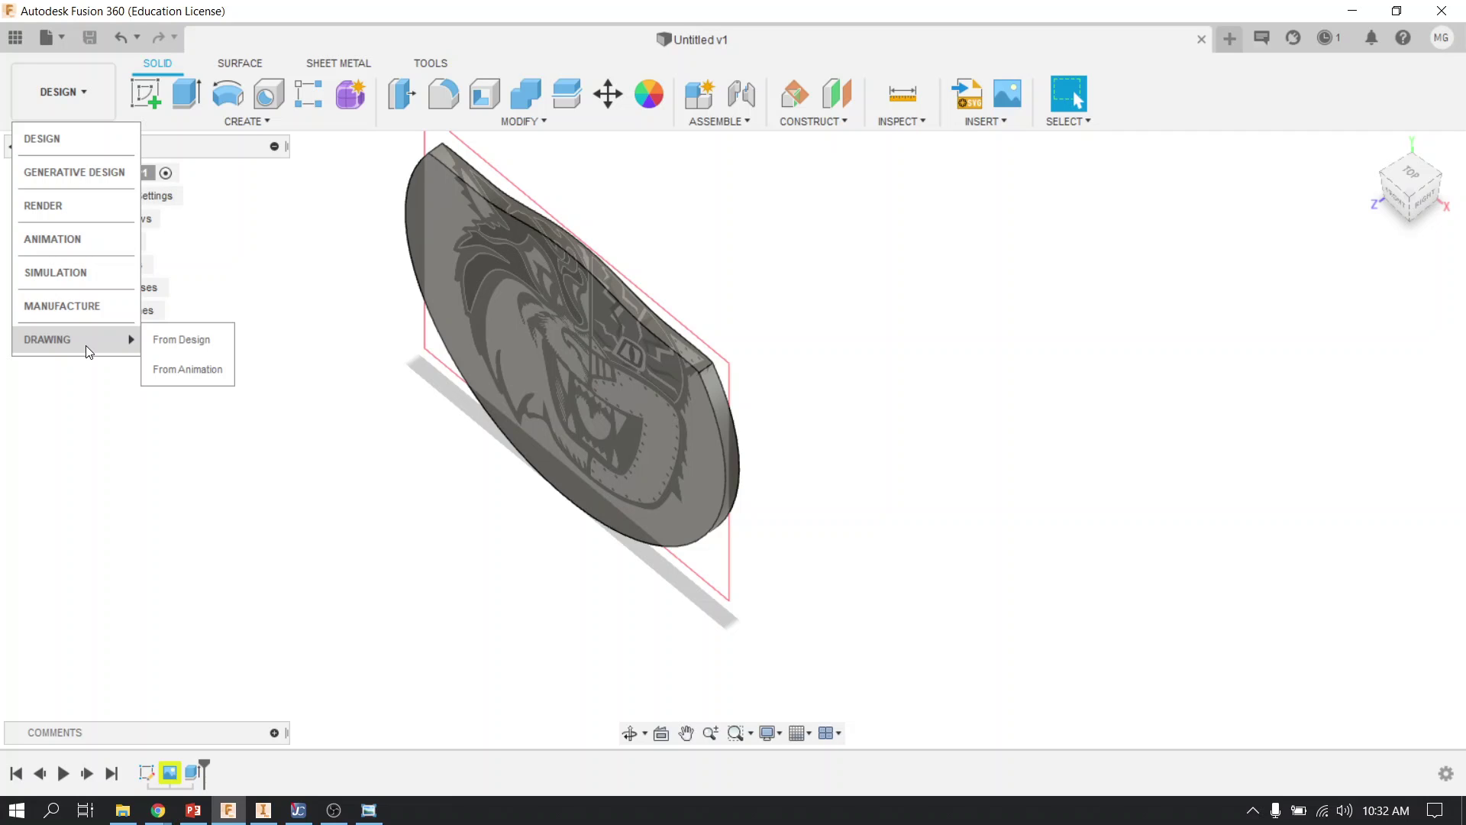
{"action": "left_click", "coordinate": [208, 338]}
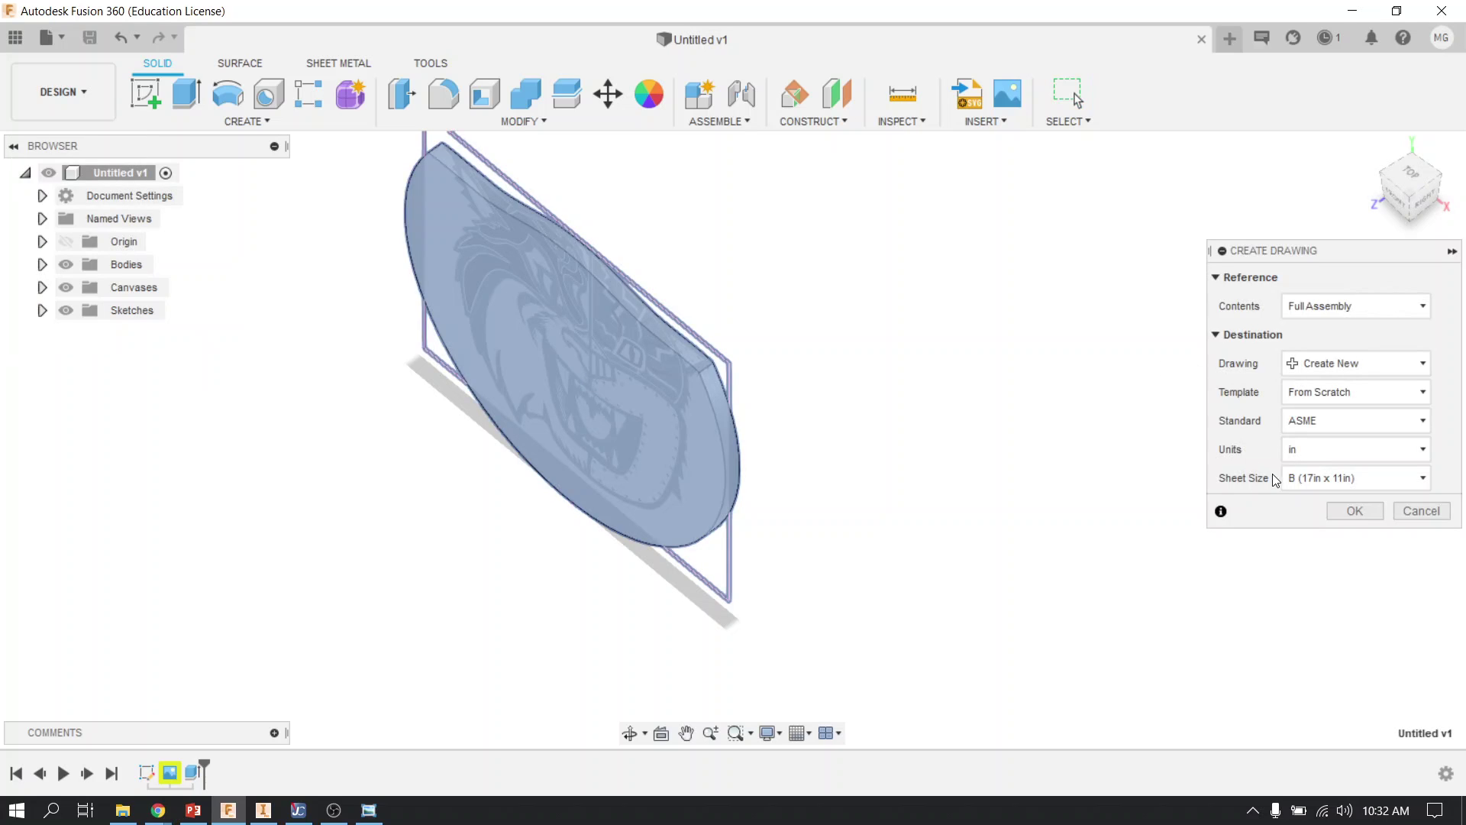
{"action": "left_click", "coordinate": [1327, 480]}
{"action": "left_click", "coordinate": [1317, 502]}
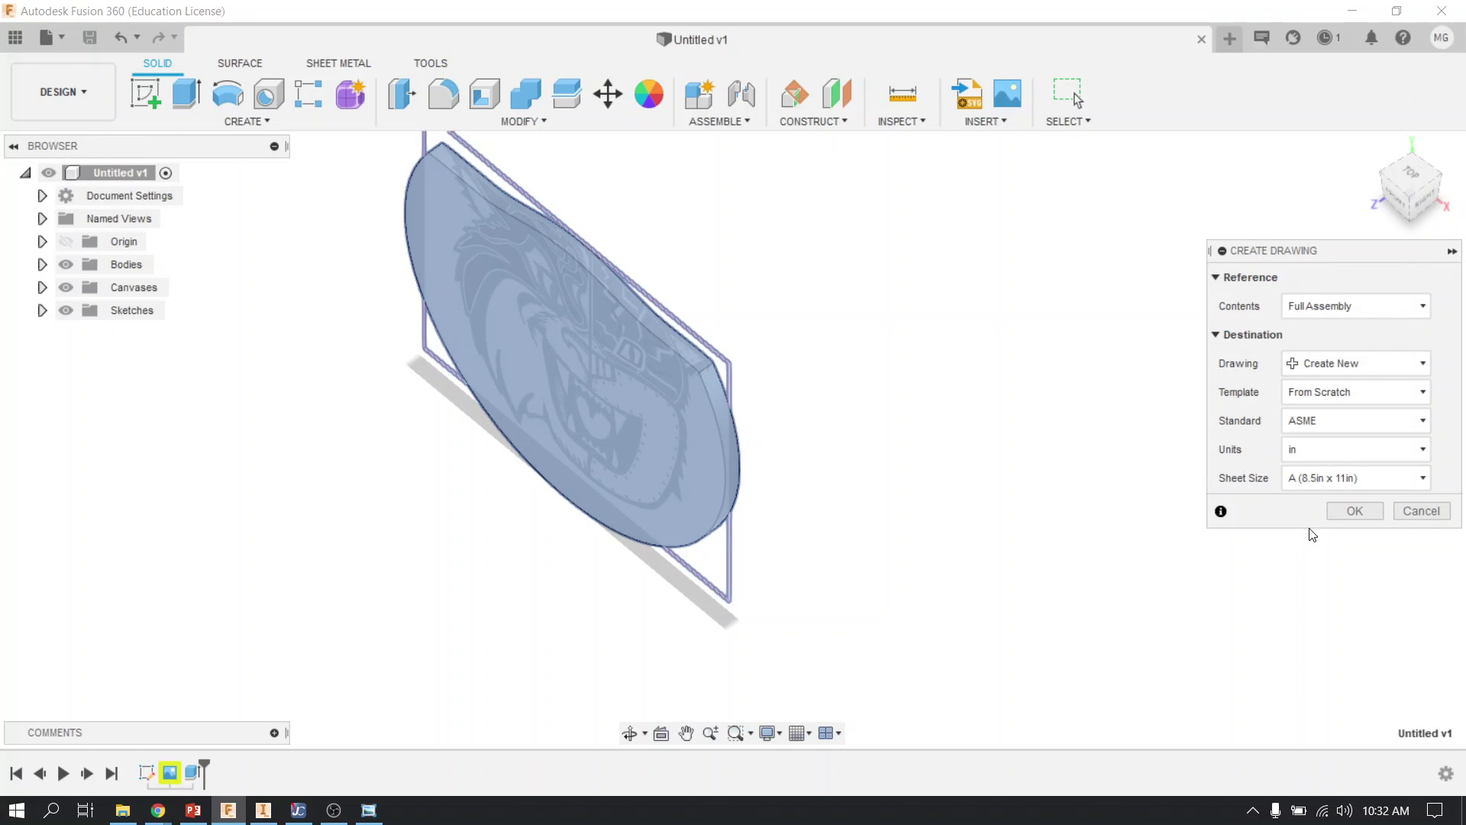
{"action": "left_click", "coordinate": [1356, 511]}
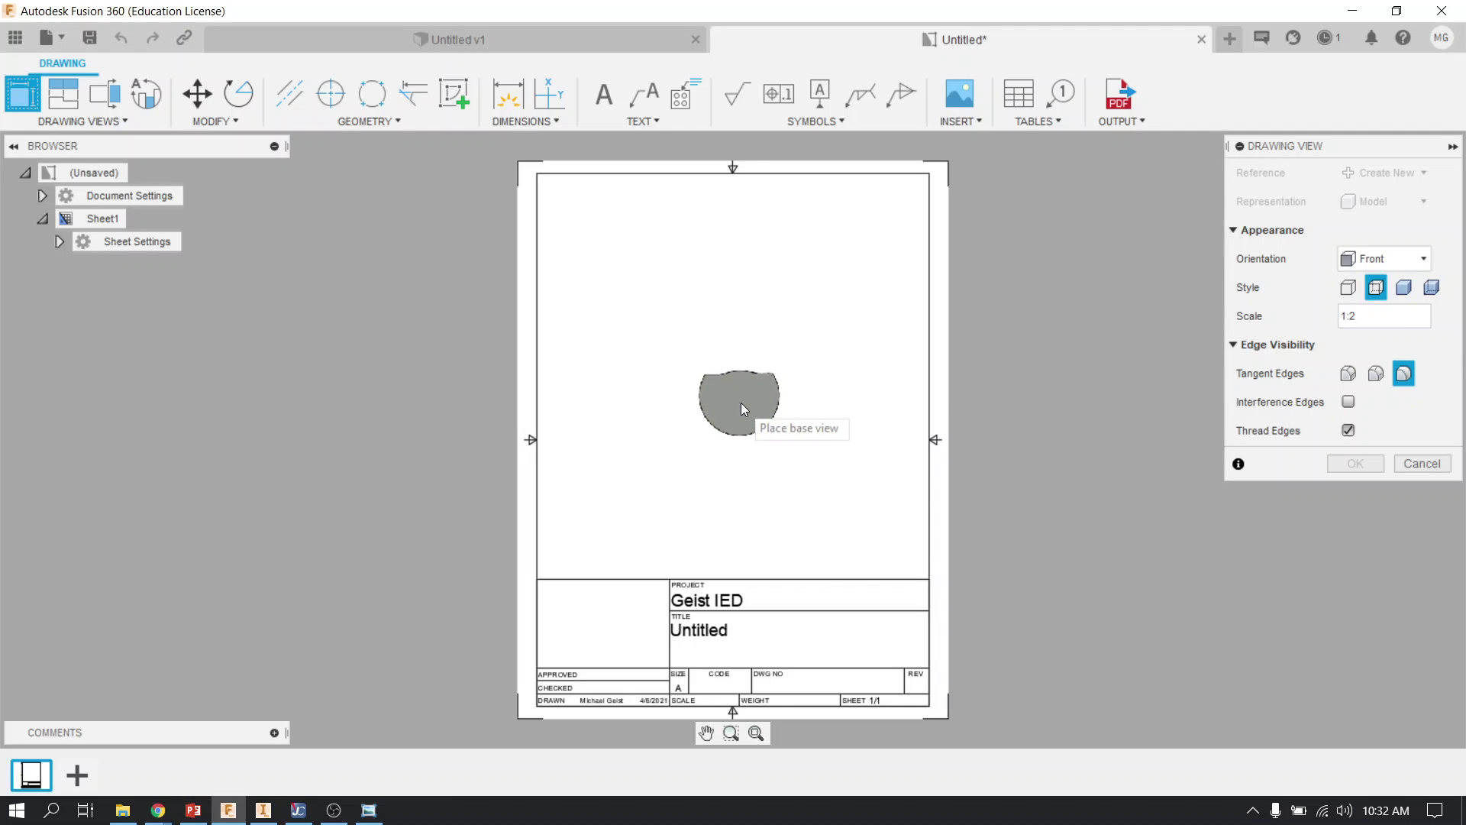
Place a Front-orientation base view at 1:1 scale at the centre of the sheet
{"action": "left_click", "coordinate": [1391, 263]}
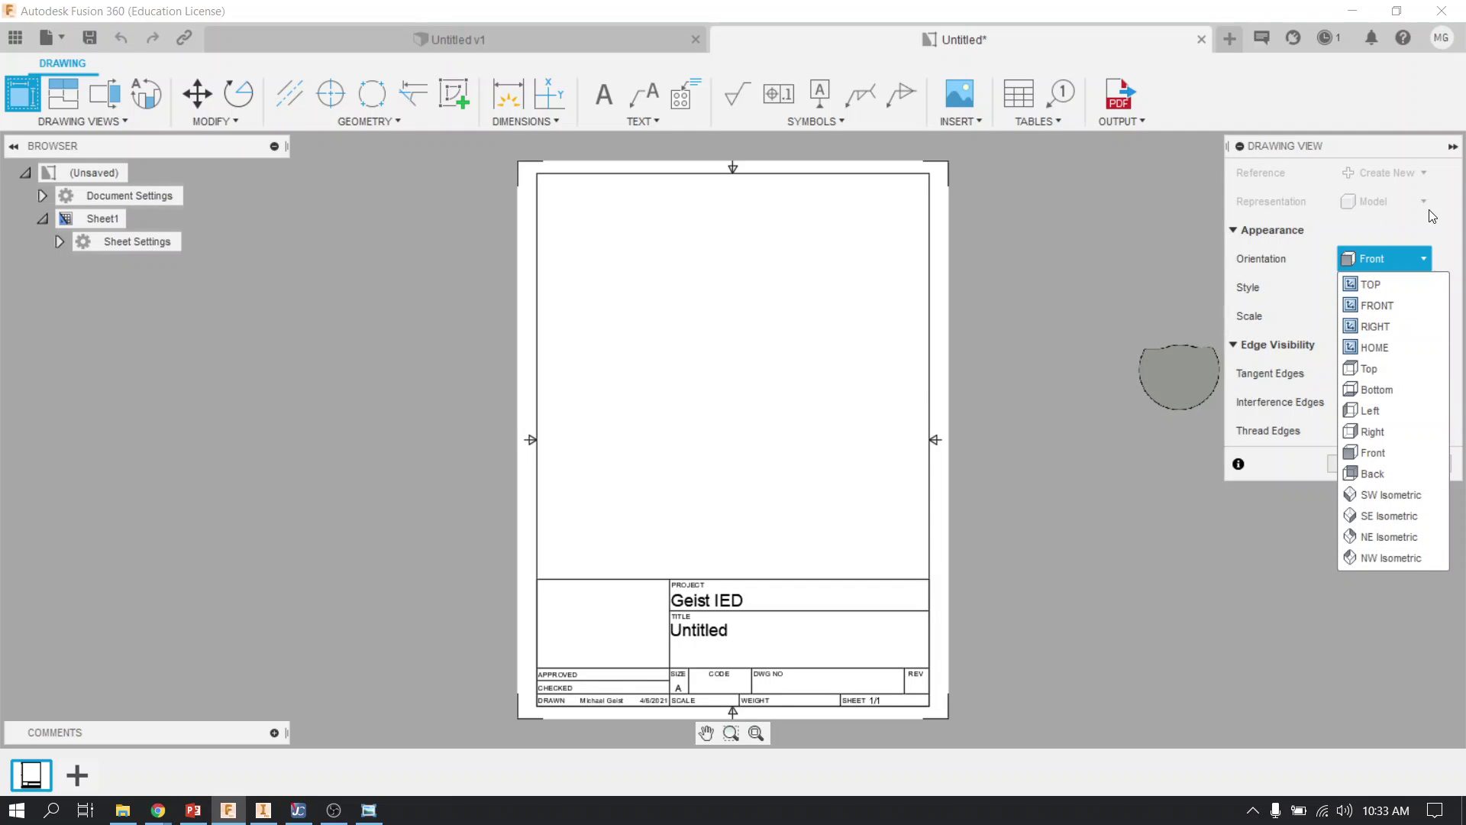
{"action": "left_click", "coordinate": [1396, 250]}
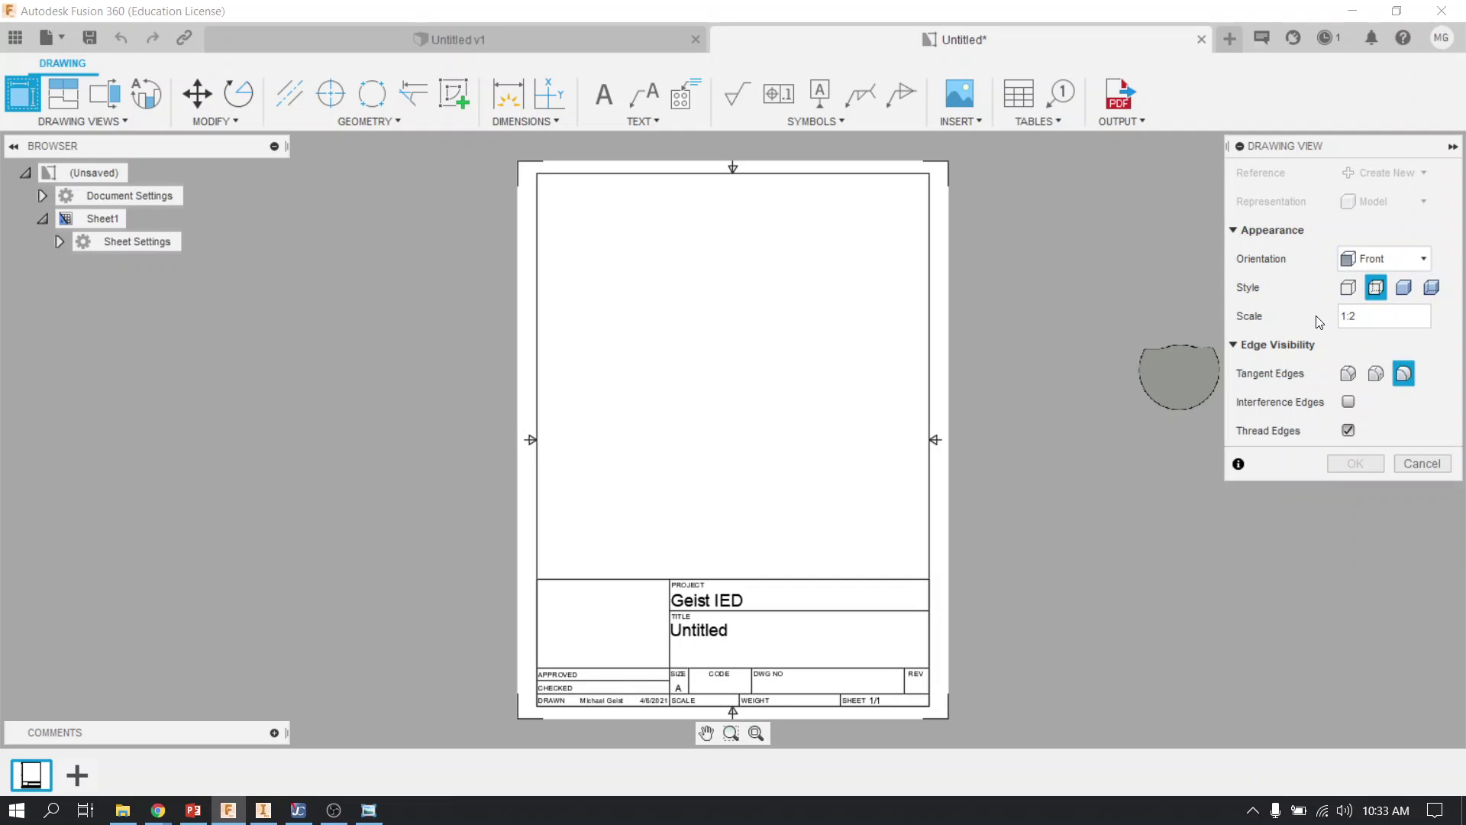
{"action": "left_click", "coordinate": [1387, 313]}
{"action": "key", "text": "Return"}
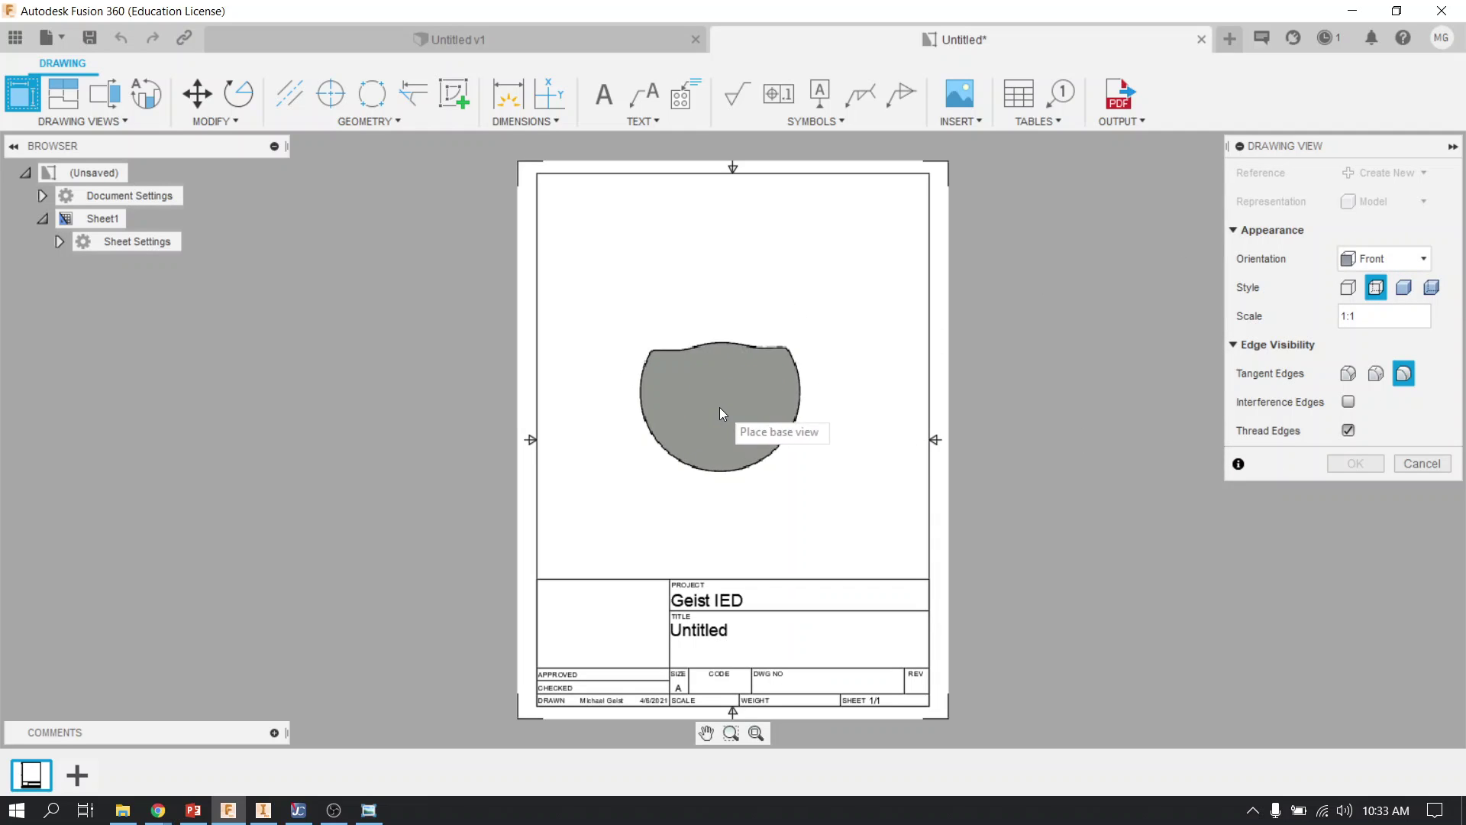
{"action": "left_click", "coordinate": [719, 413]}
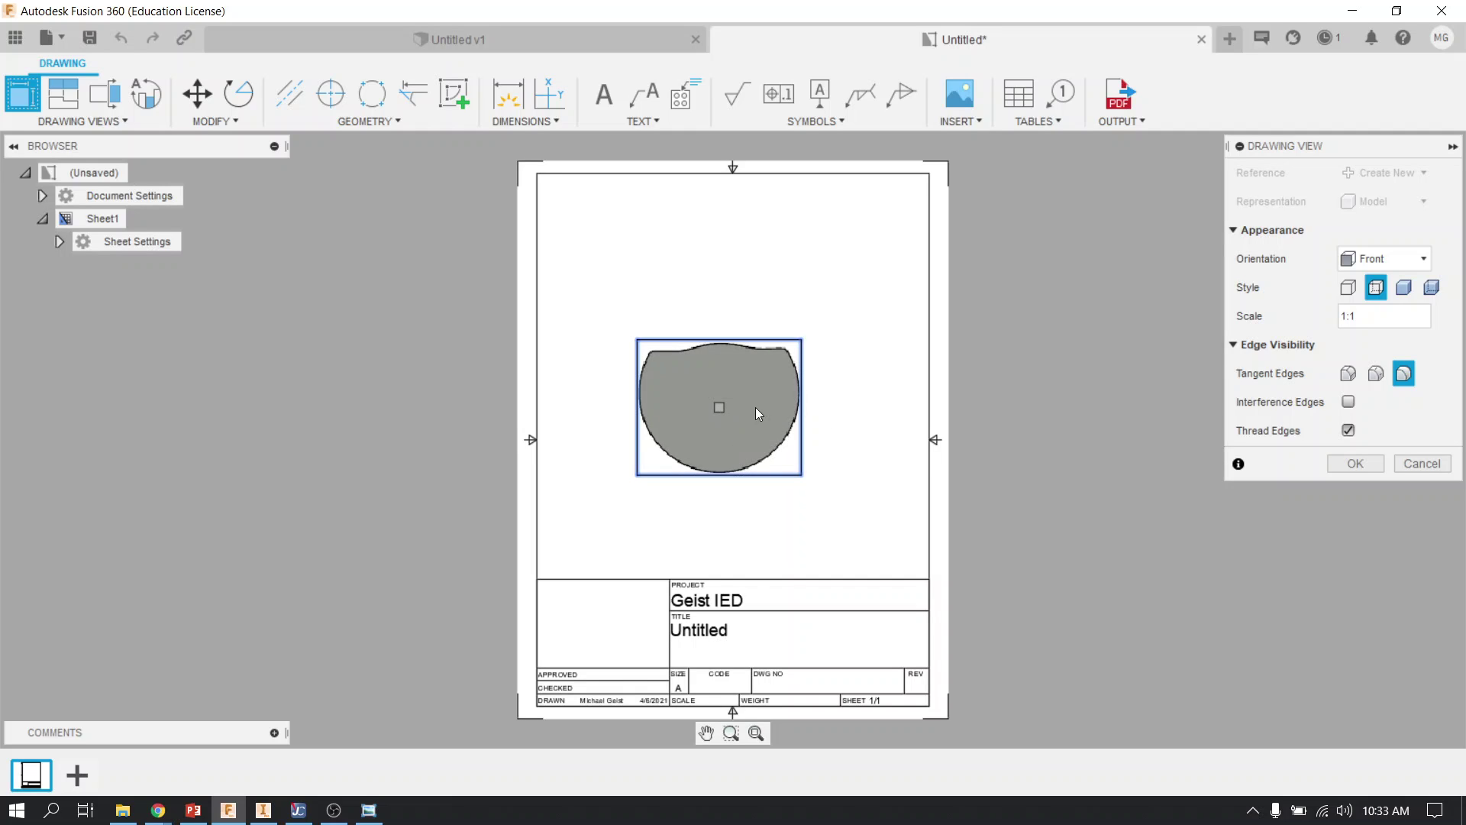
{"action": "left_click", "coordinate": [1366, 463]}
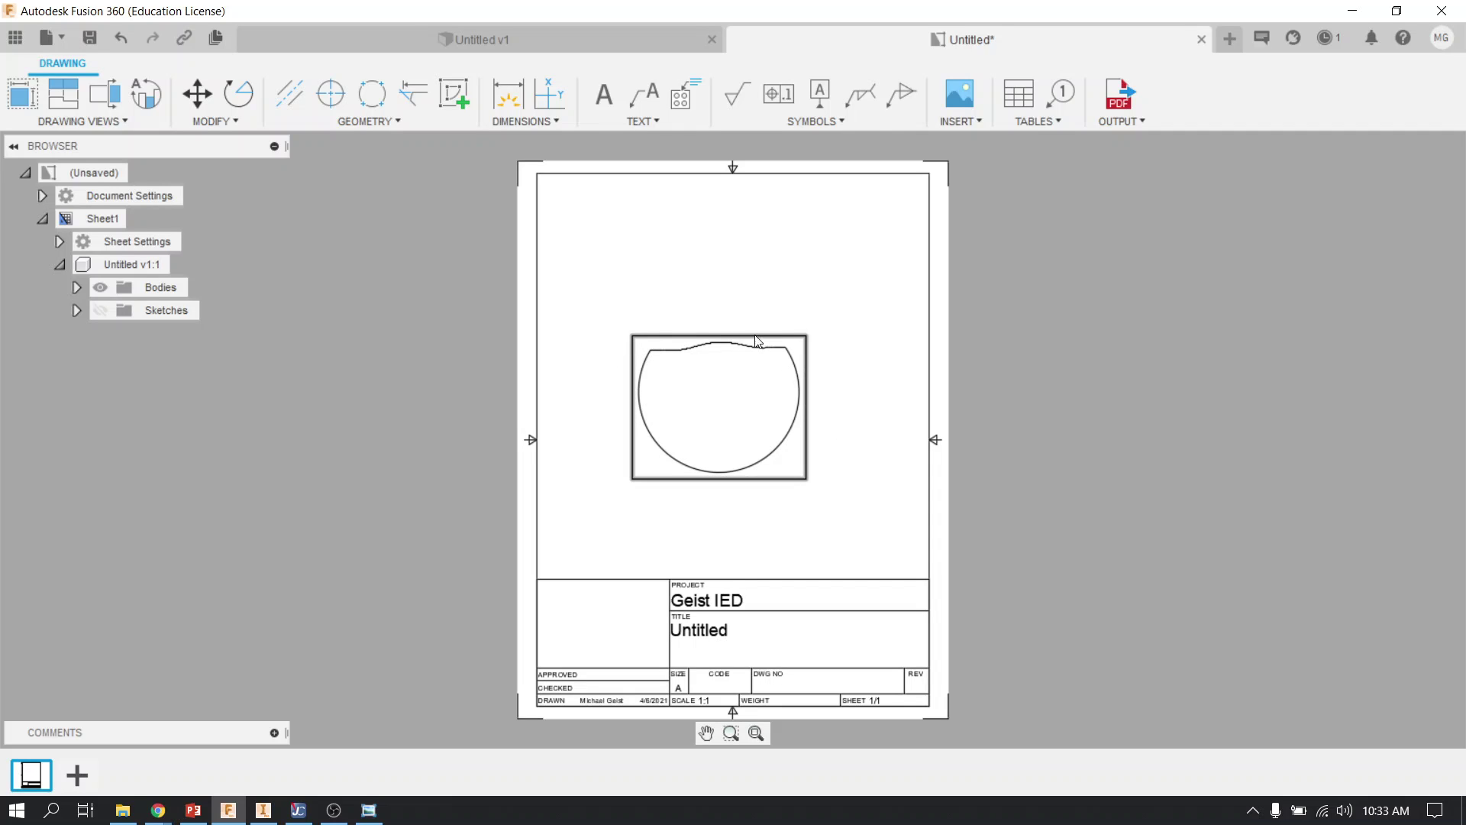
Hide the Sheet Size border and Title Block under Sheet Settings
{"action": "left_click", "coordinate": [634, 416]}
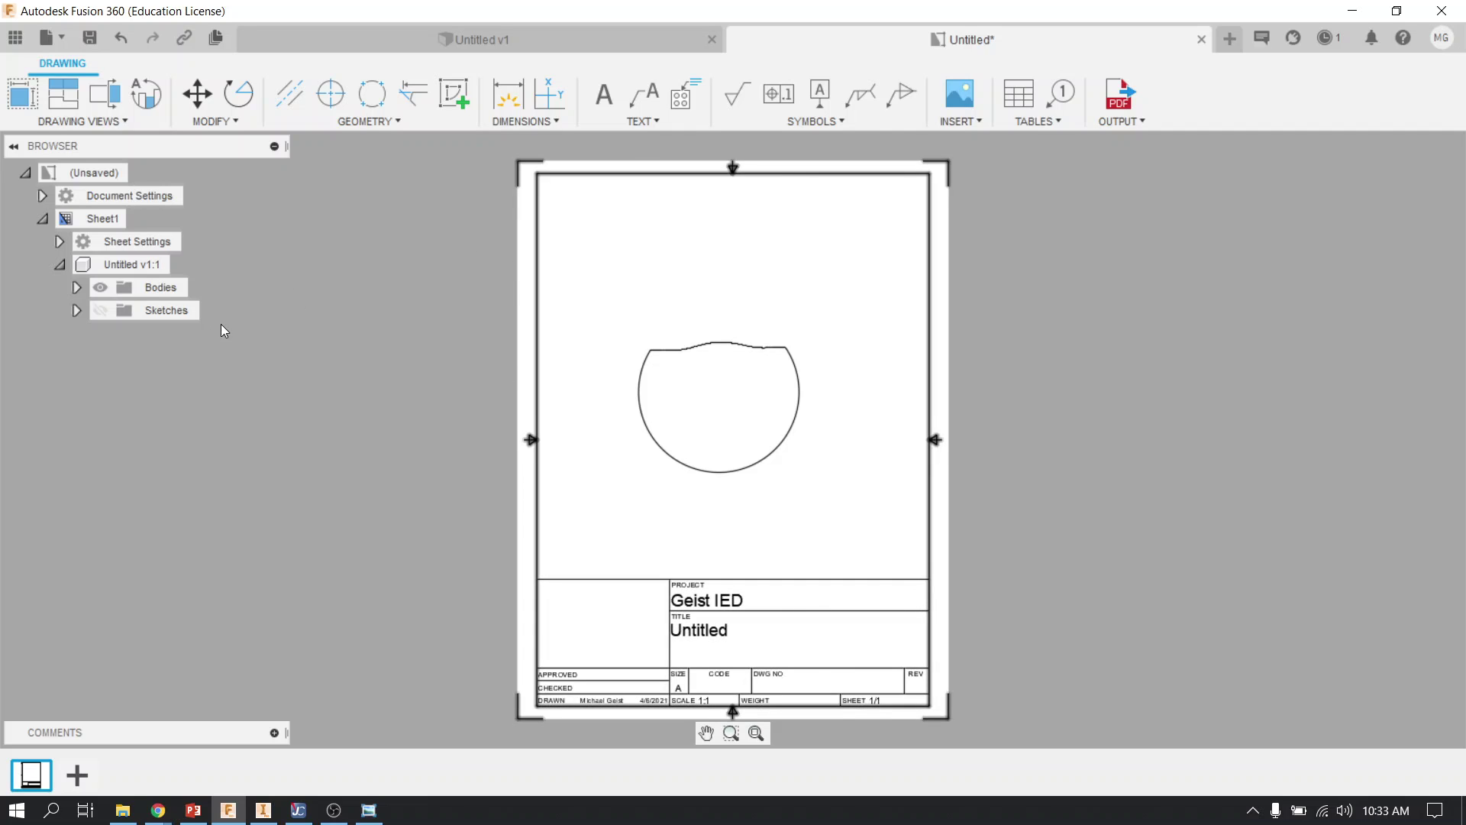
{"action": "left_click", "coordinate": [59, 242]}
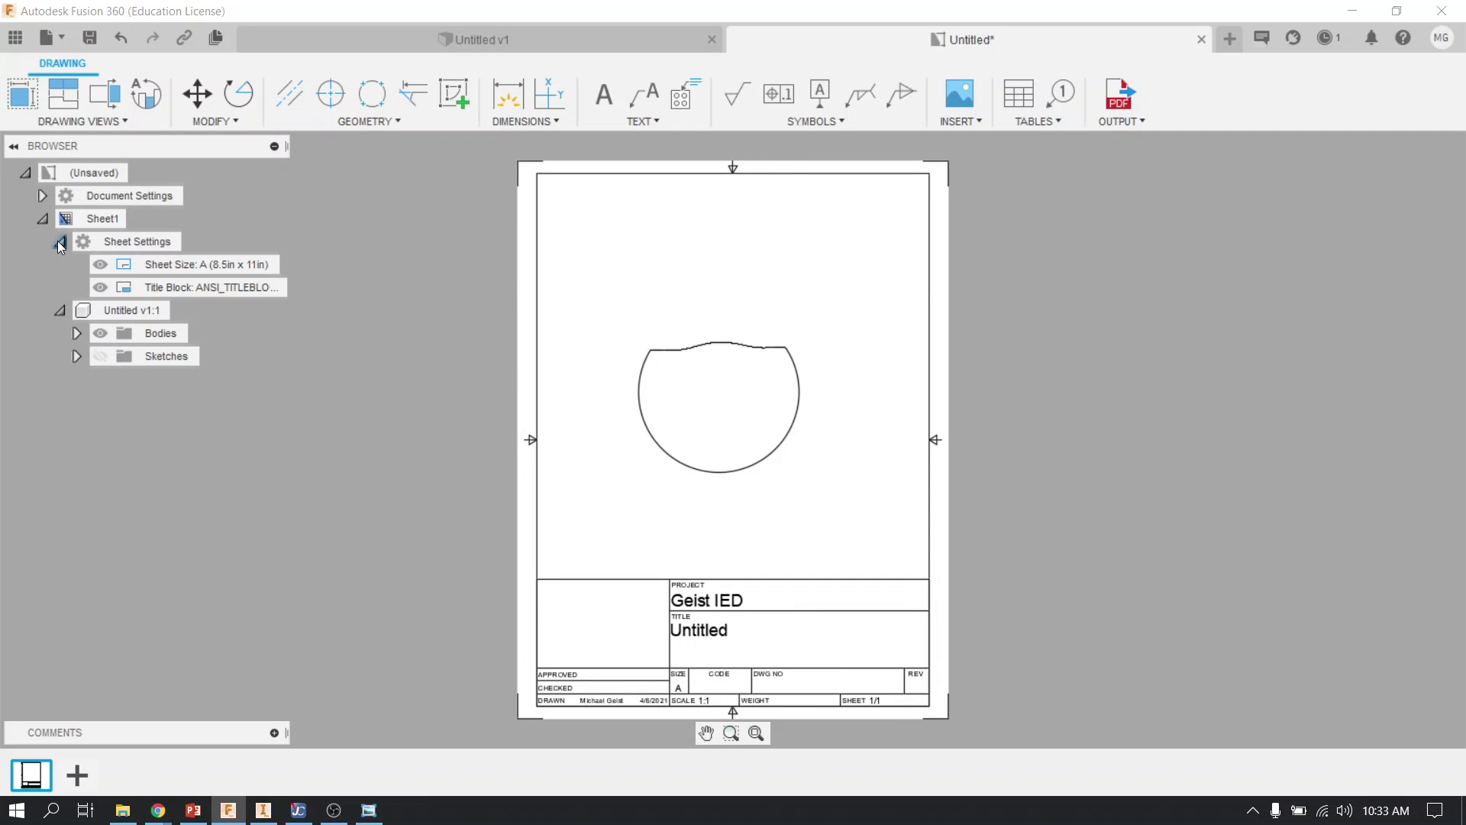
{"action": "left_click", "coordinate": [98, 263]}
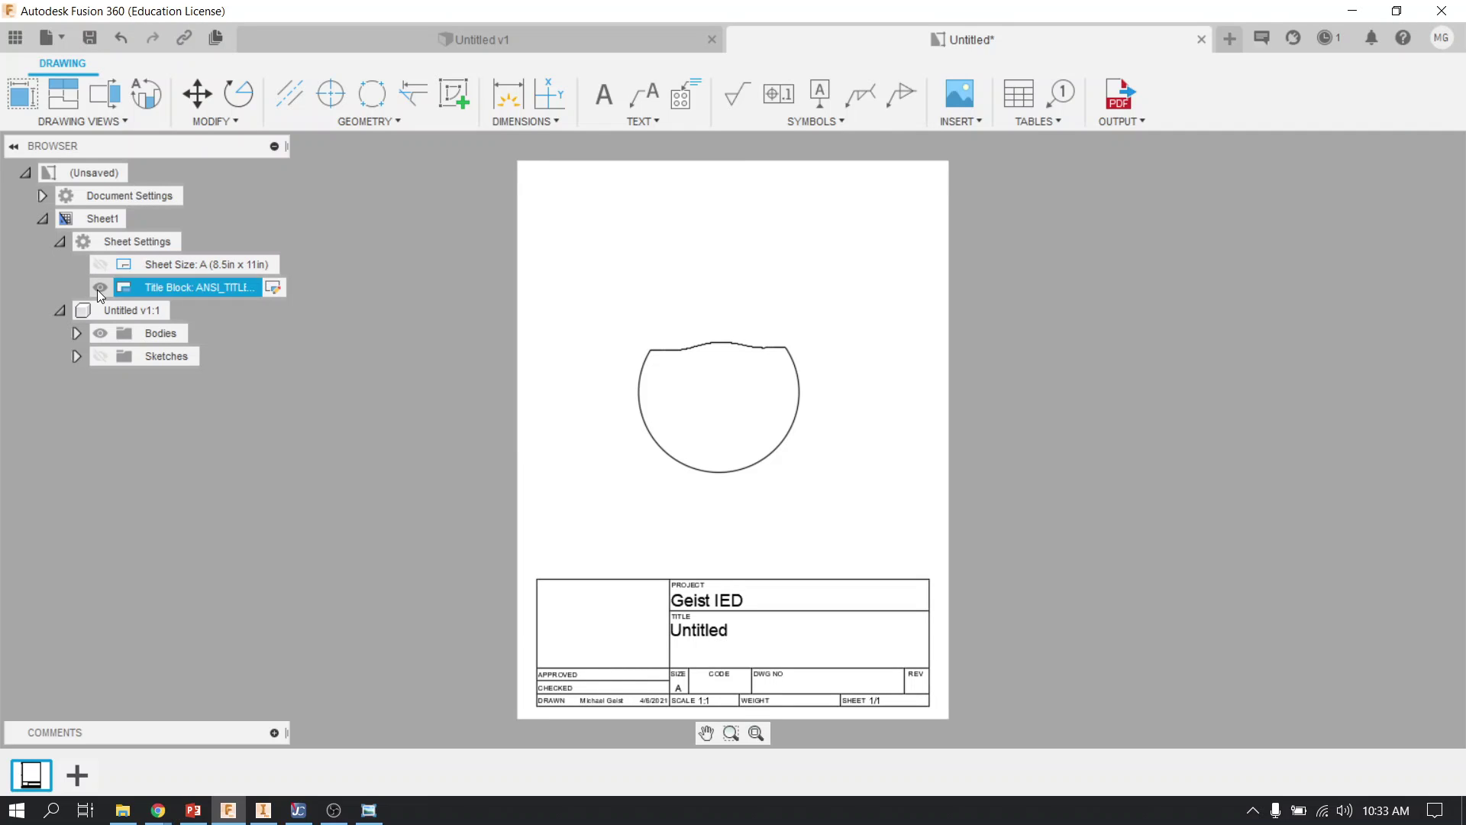
{"action": "left_click", "coordinate": [100, 288]}
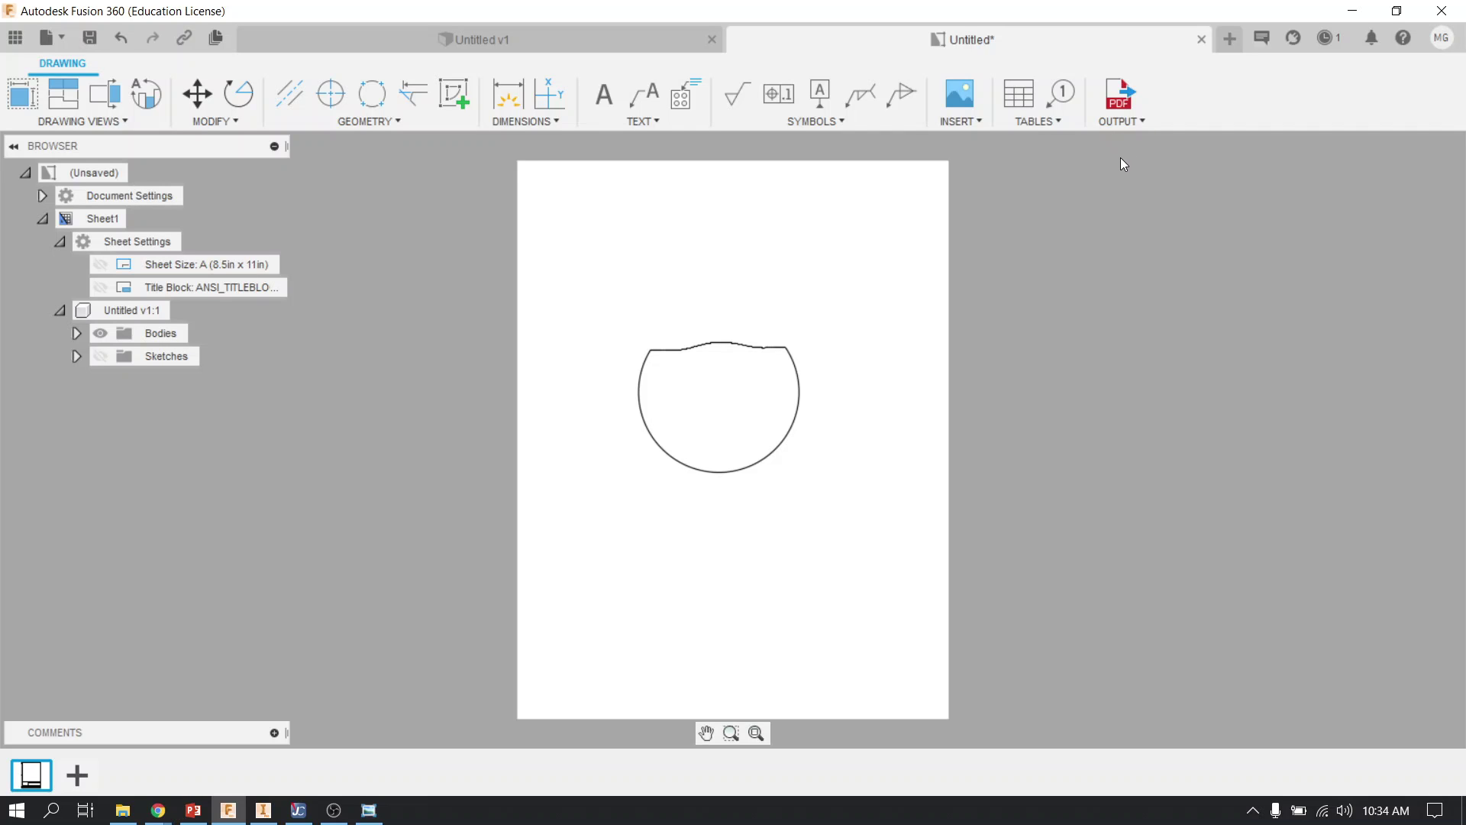
Output the sheet as DXF named geist.dxf and save it to USB Drive (E:)
{"action": "left_click", "coordinate": [1123, 123]}
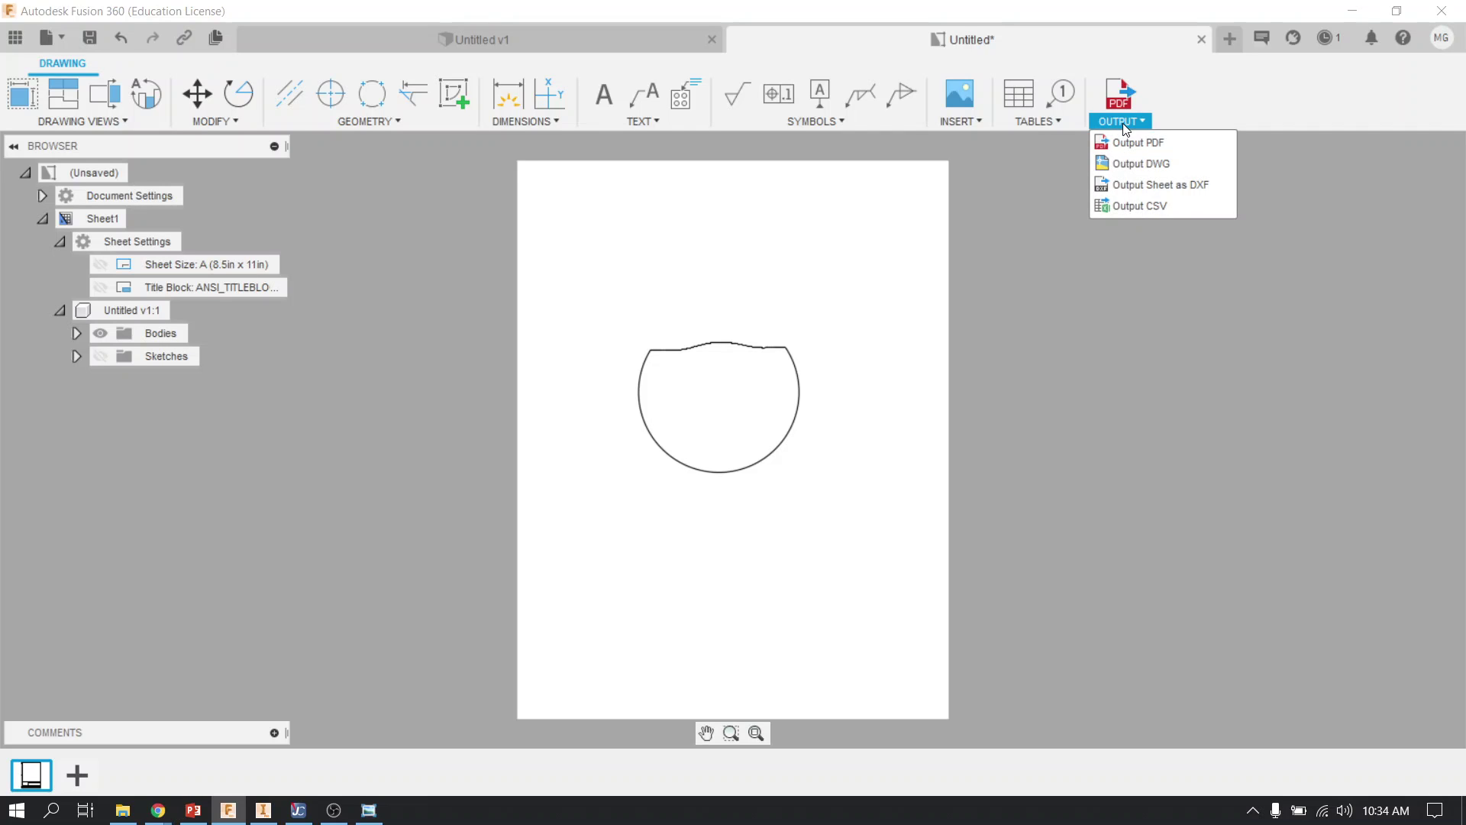
{"action": "left_click", "coordinate": [1185, 185]}
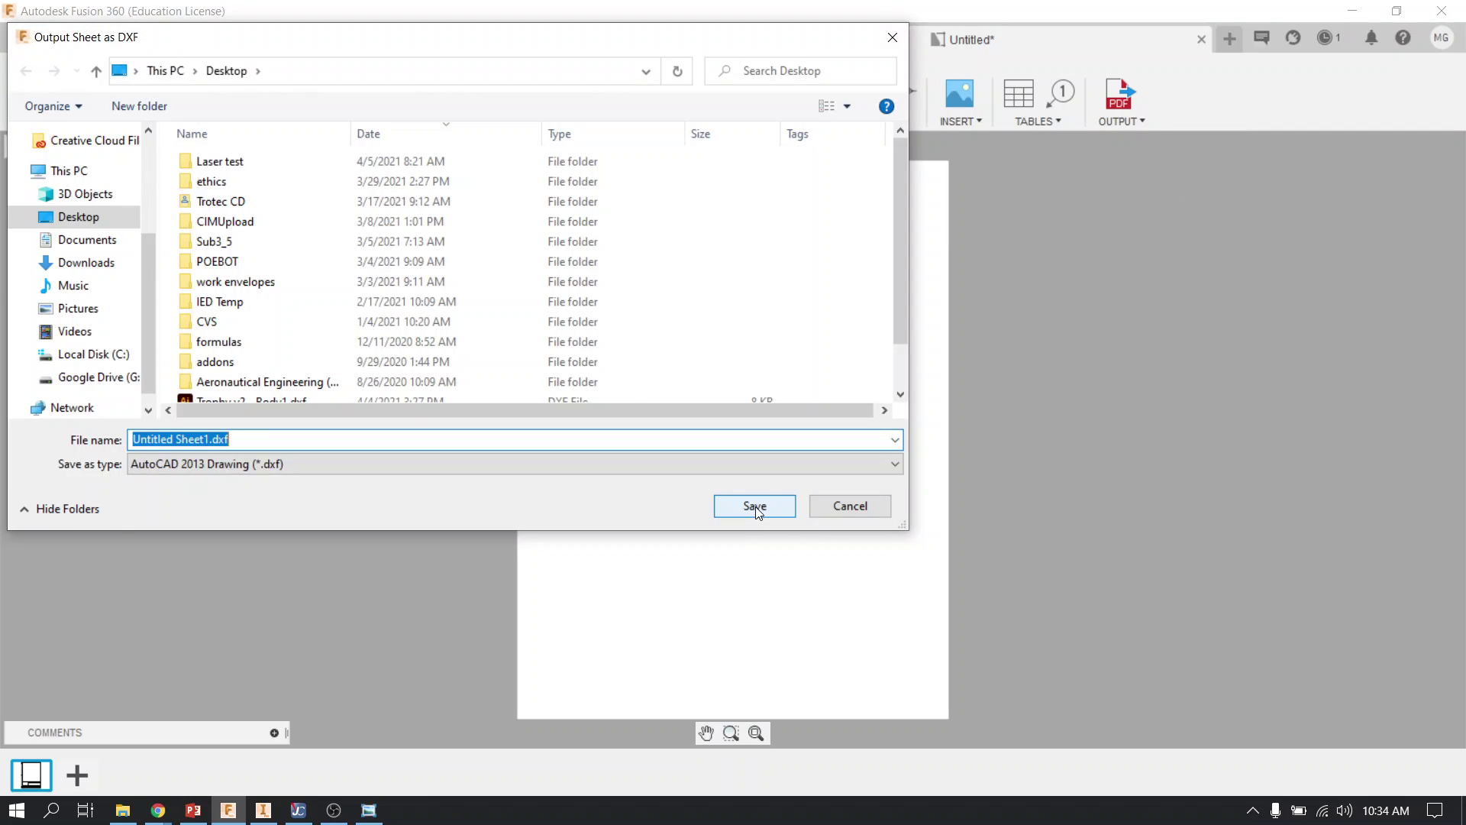
{"action": "left_click", "coordinate": [210, 439]}
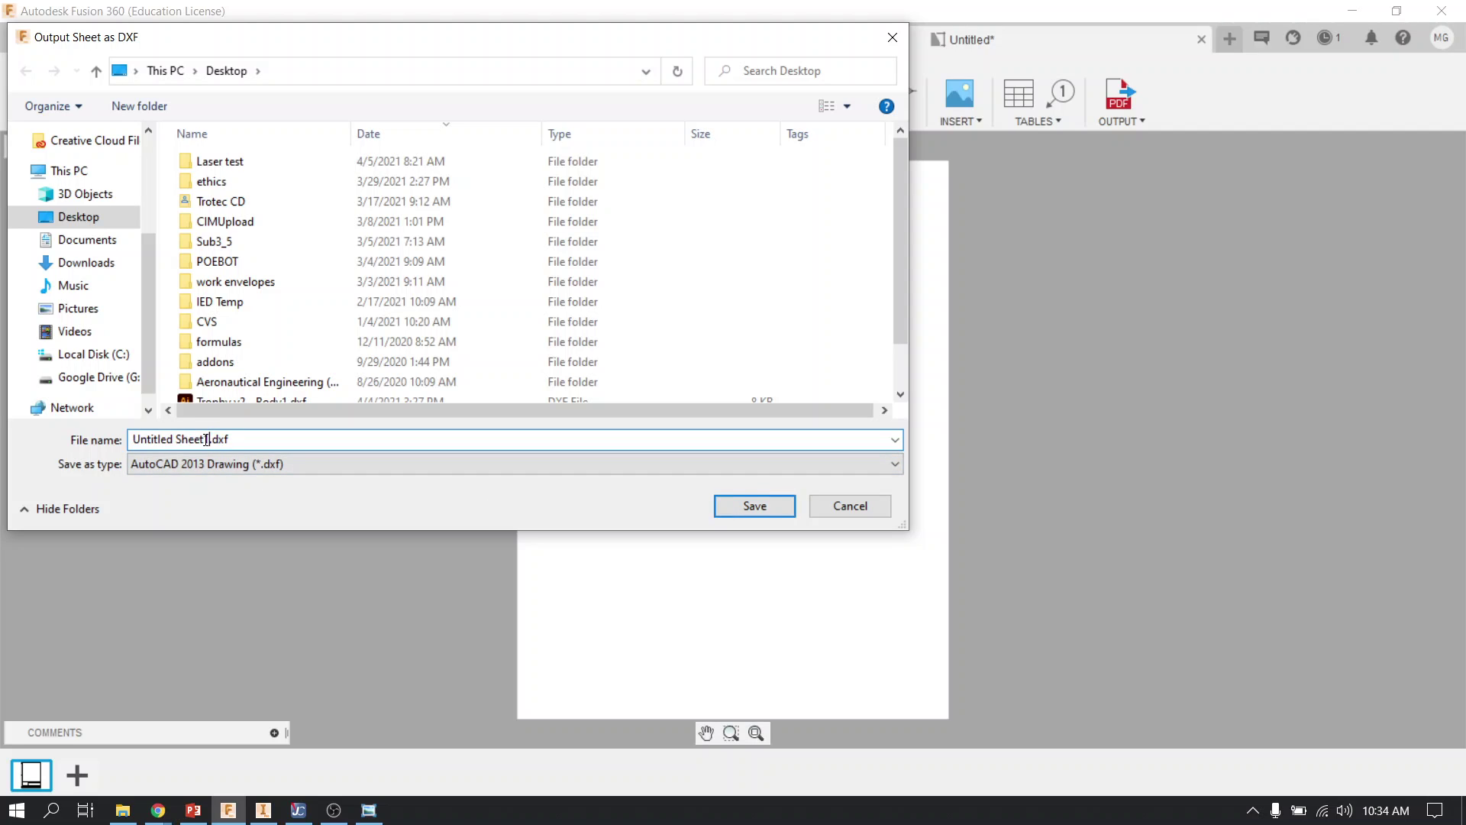
{"action": "left_click_drag", "start_coordinate": [210, 438], "coordinate": [125, 449]}
{"action": "type", "text": "geist"}
{"action": "scroll", "coordinate": [92, 305], "scroll_direction": "down", "scroll_amount": 2}
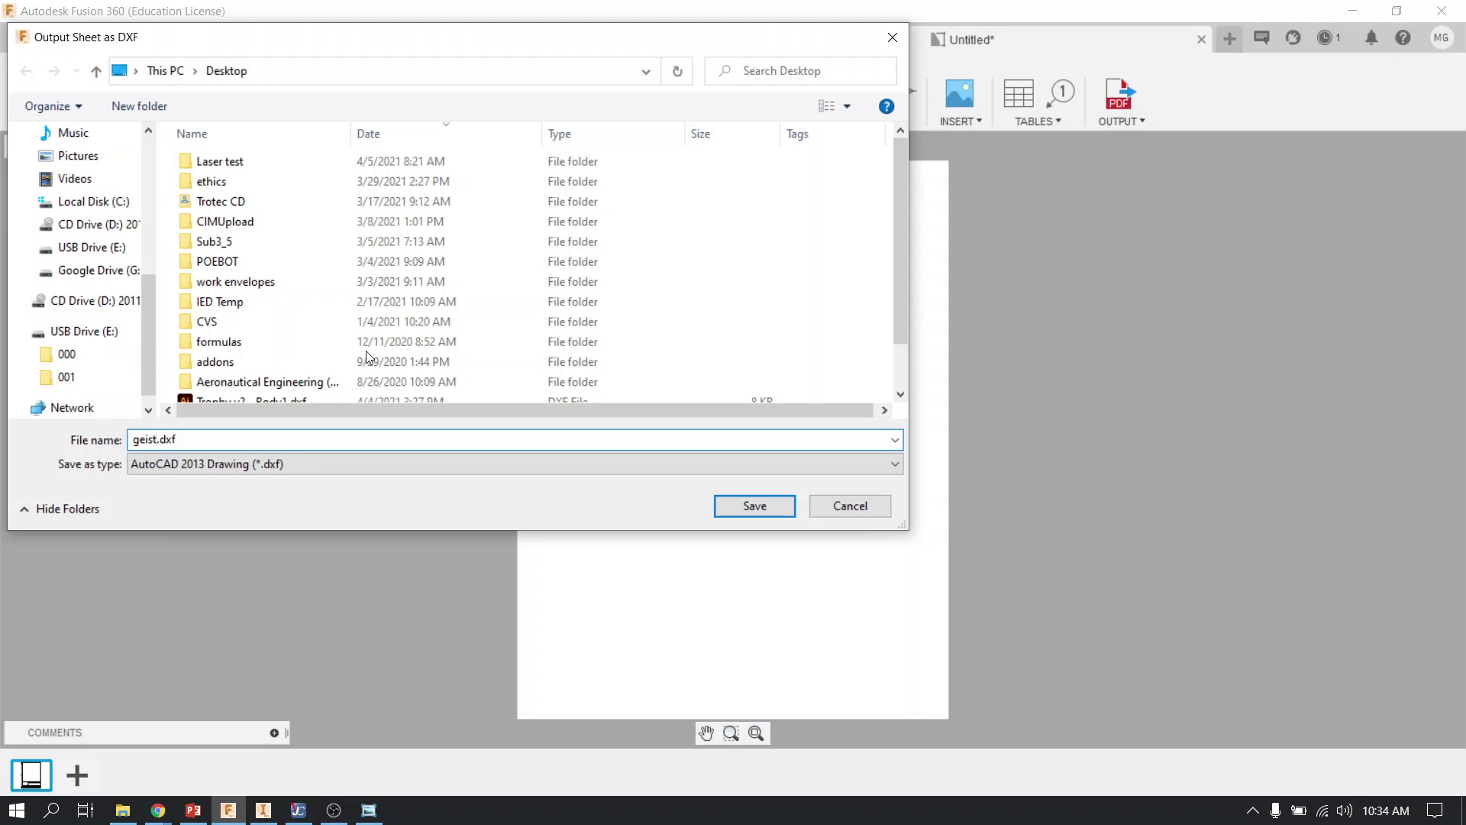
{"action": "left_click", "coordinate": [92, 336]}
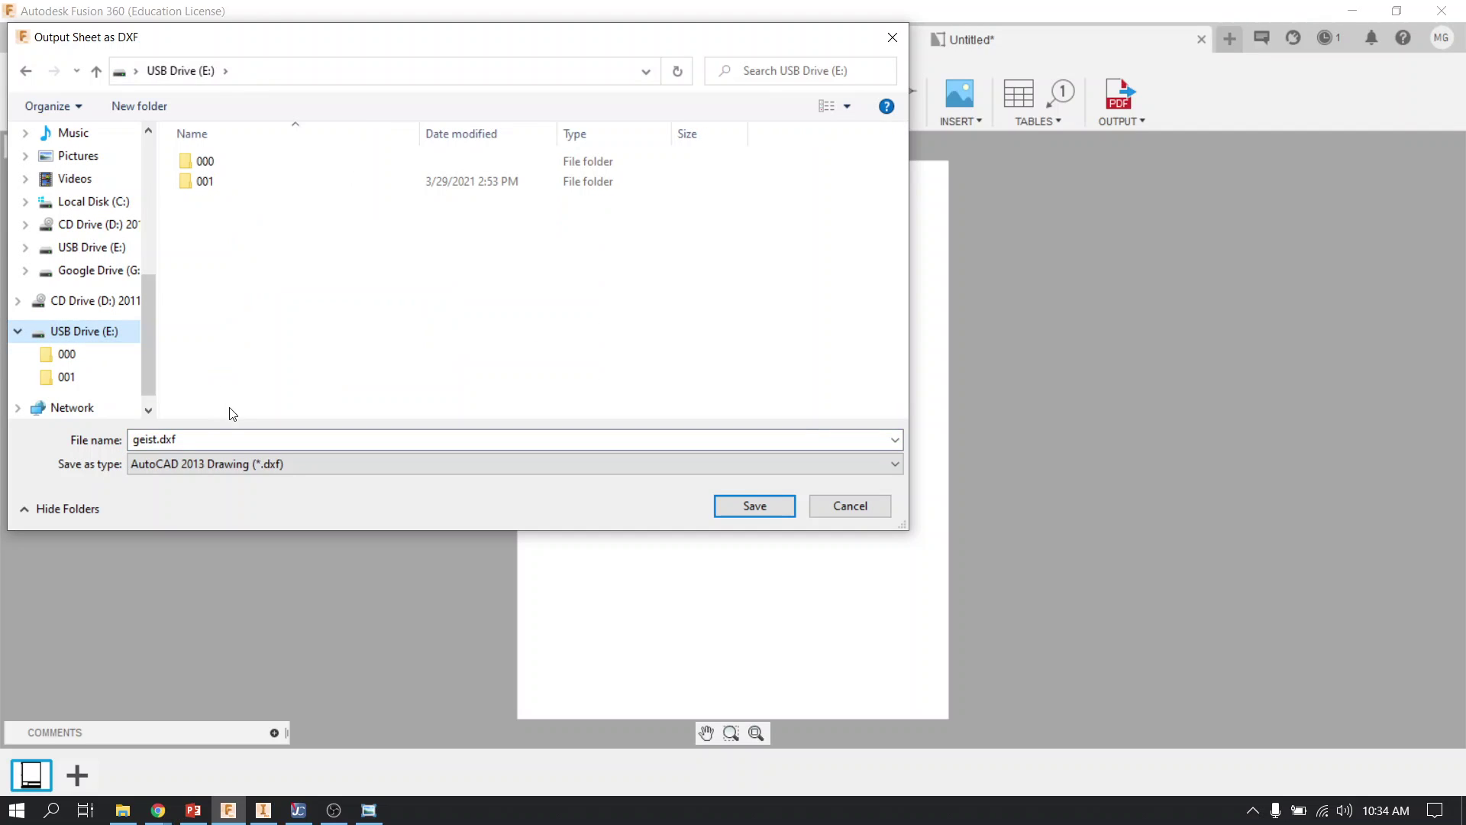
{"action": "left_click", "coordinate": [776, 507]}
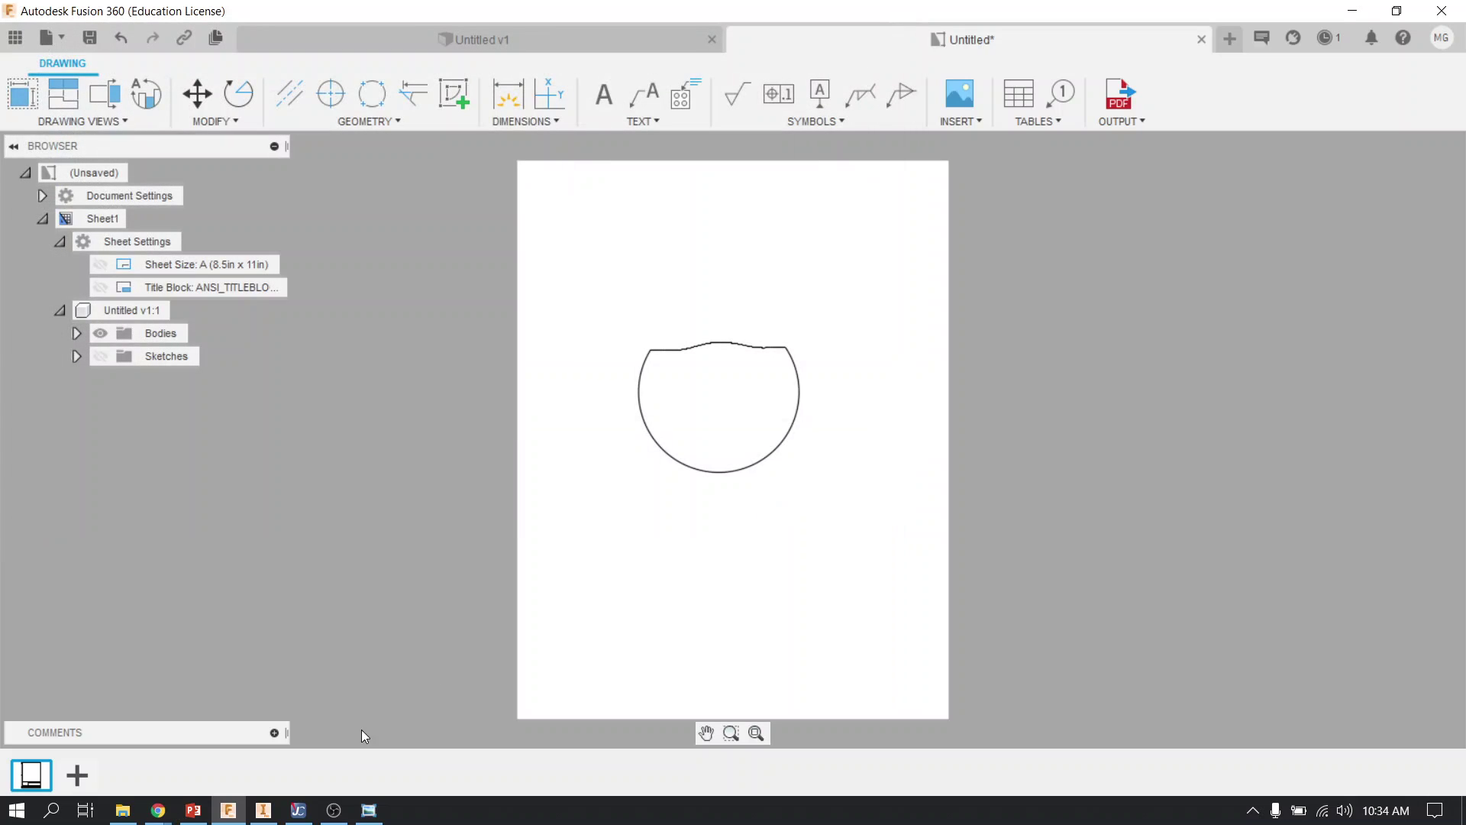
In File Explorer, copy wildcat.png from the Desktop
{"action": "mouse_move", "coordinate": [136, 818]}
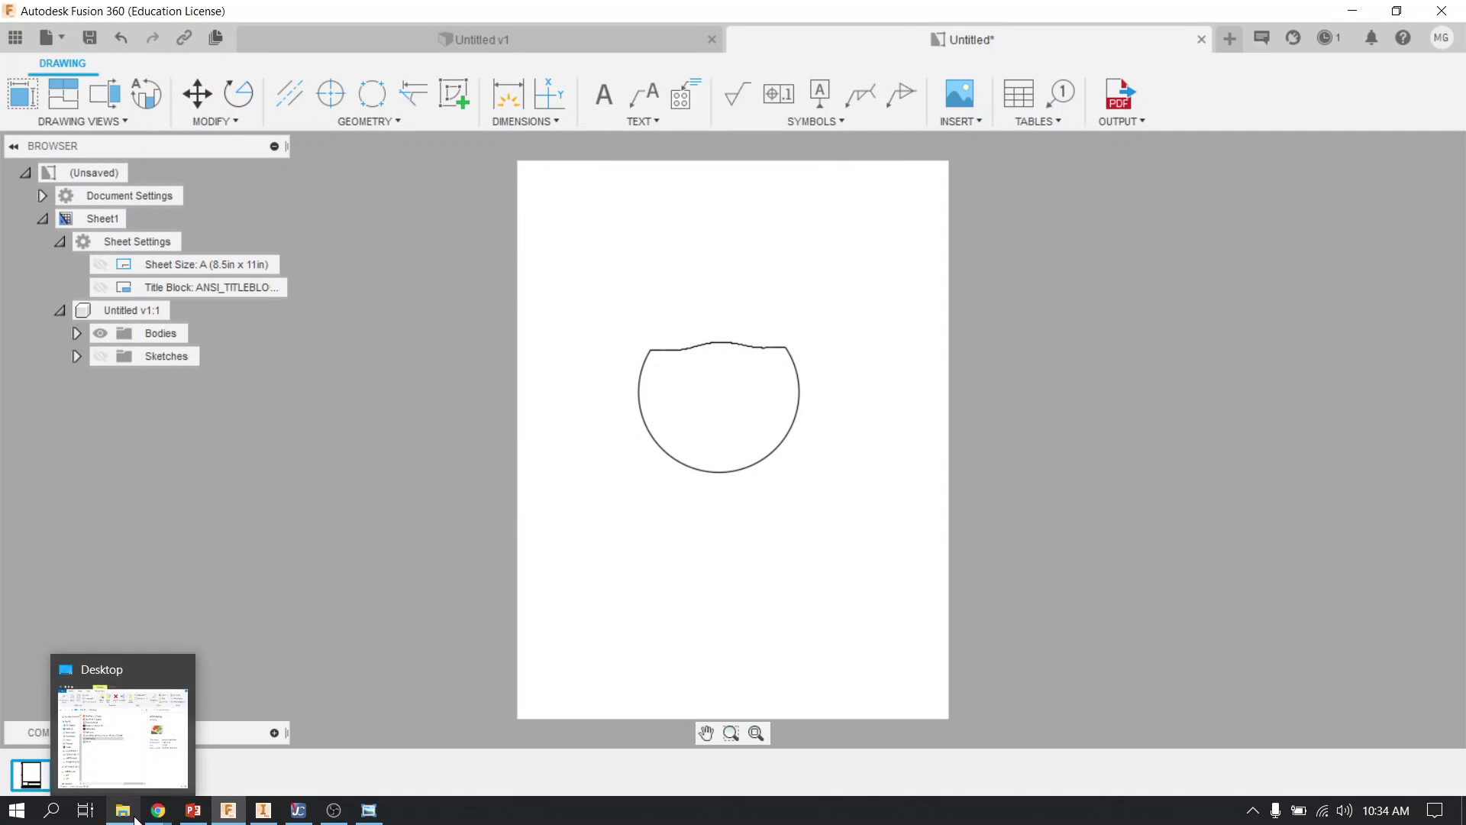
{"action": "left_click", "coordinate": [135, 808]}
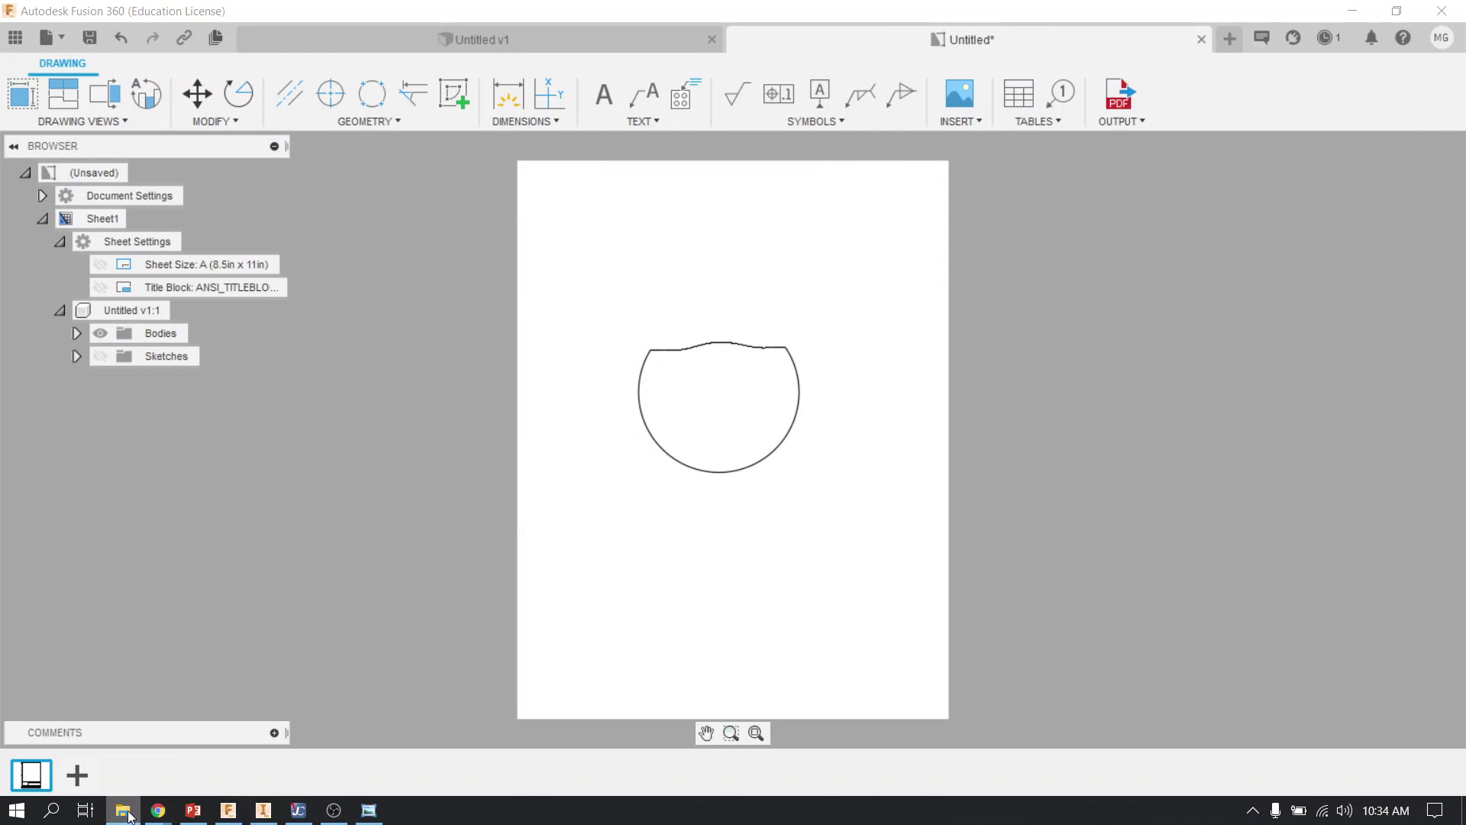
{"action": "key", "text": "alt+Tab"}
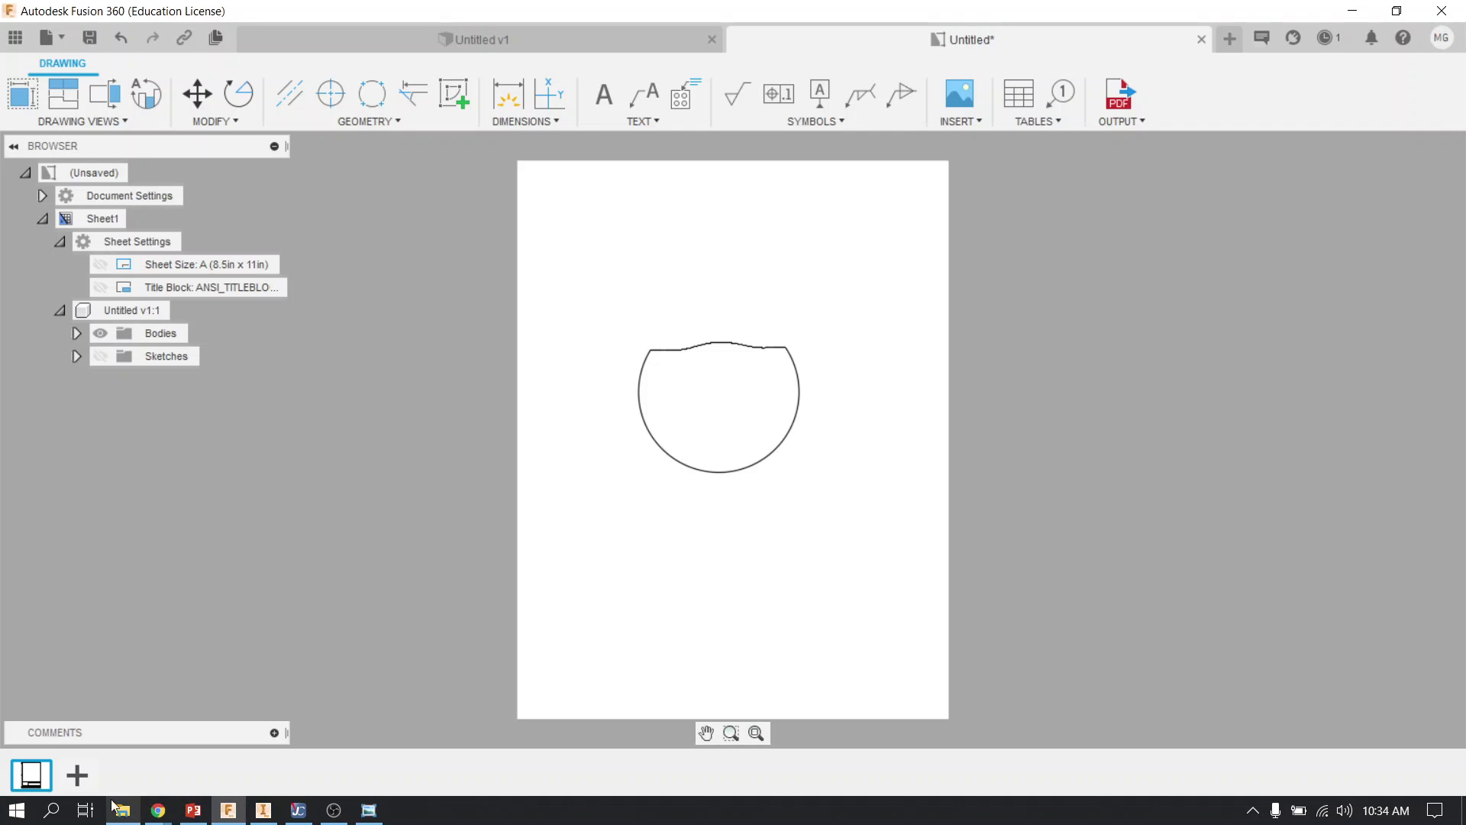
{"action": "left_click", "coordinate": [123, 810]}
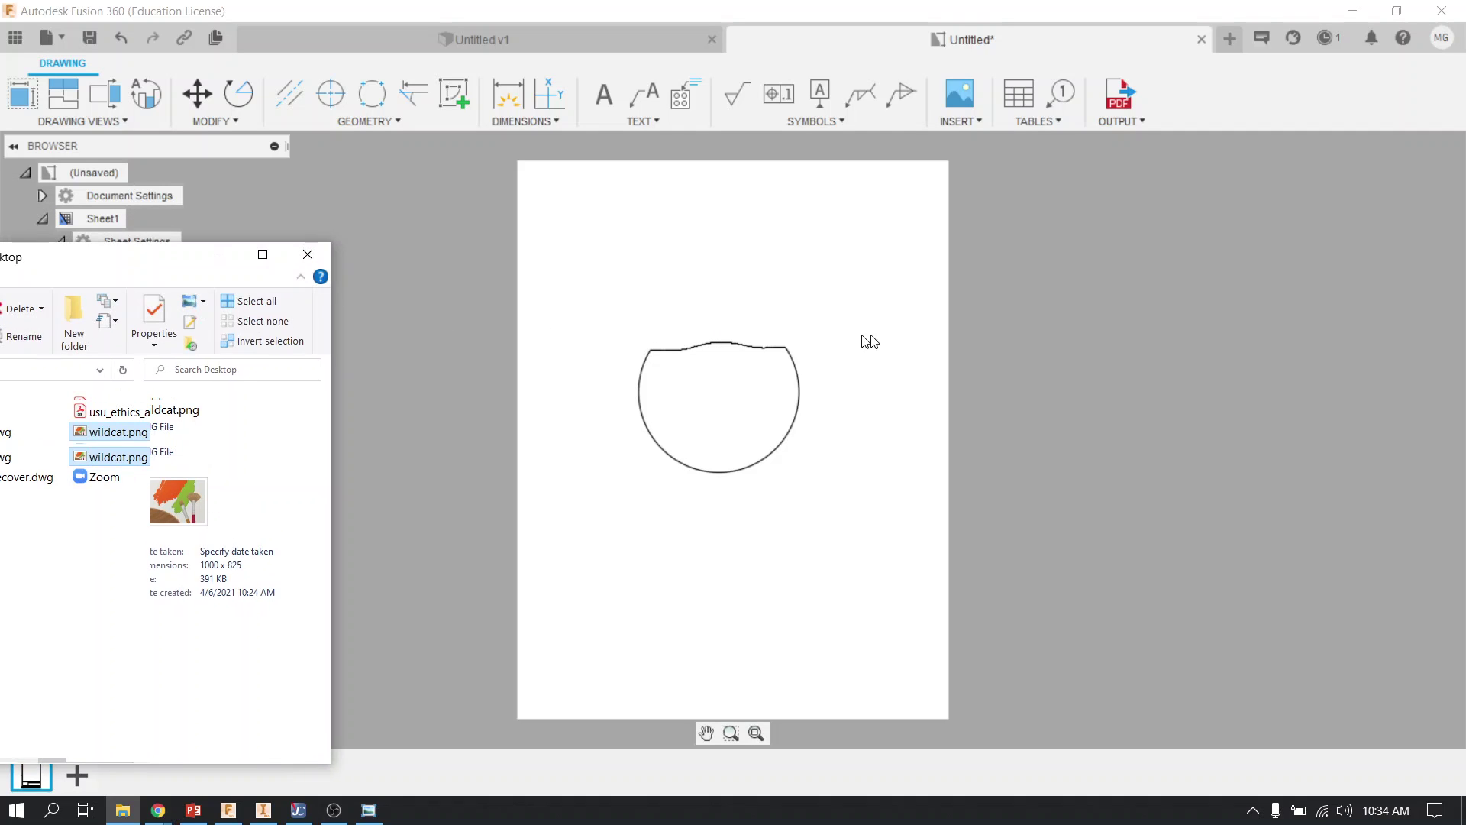
{"action": "left_click_drag", "start_coordinate": [191, 255], "coordinate": [543, 161]}
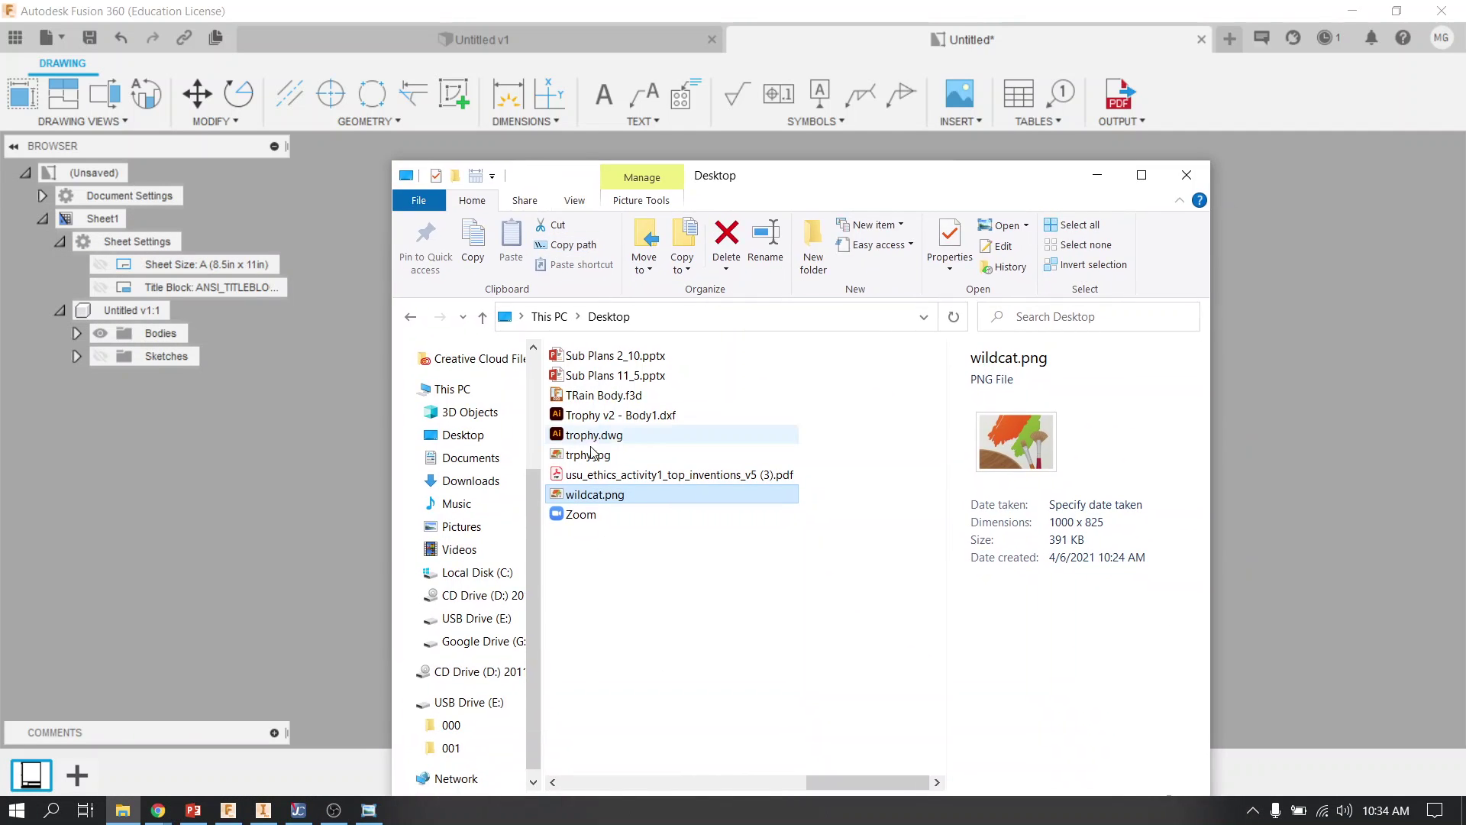
{"action": "right_click", "coordinate": [585, 497]}
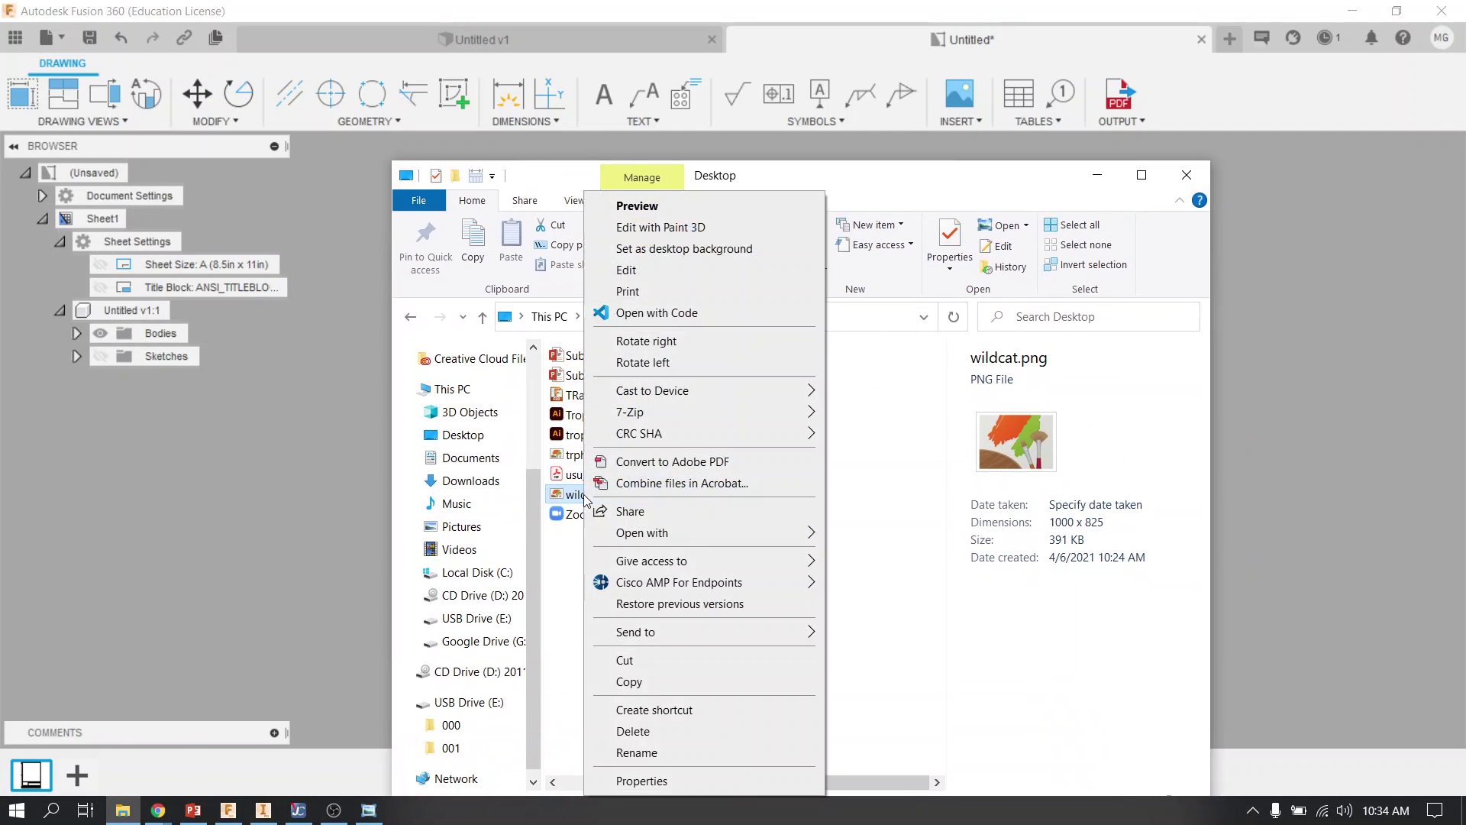
{"action": "left_click", "coordinate": [634, 682]}
Paste wildcat.png onto USB Drive (E:) next to geist.dxf, then select geist.dxf to check it
{"action": "left_click", "coordinate": [459, 702]}
{"action": "right_click", "coordinate": [645, 516]}
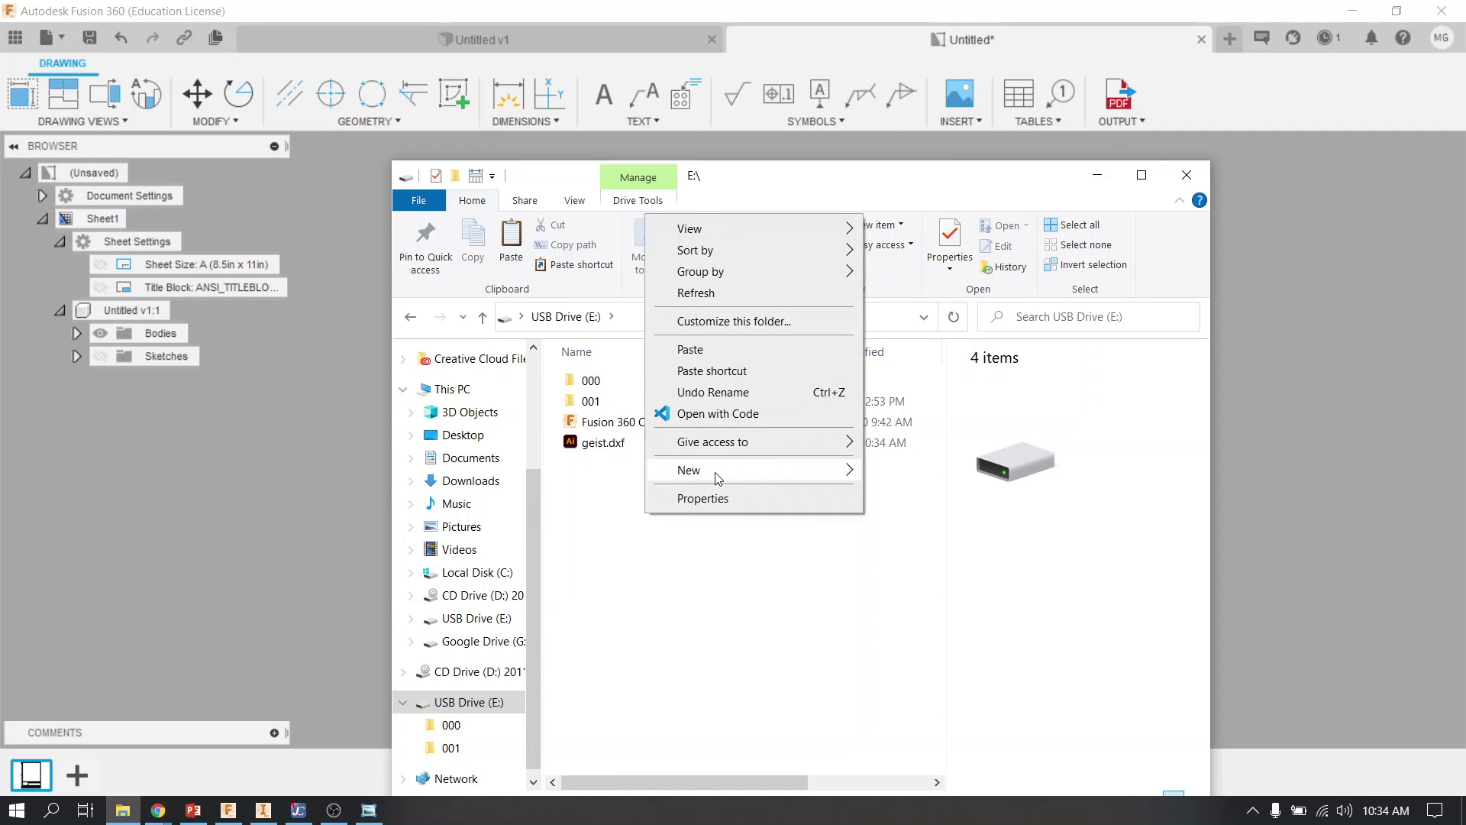
{"action": "left_click", "coordinate": [739, 358]}
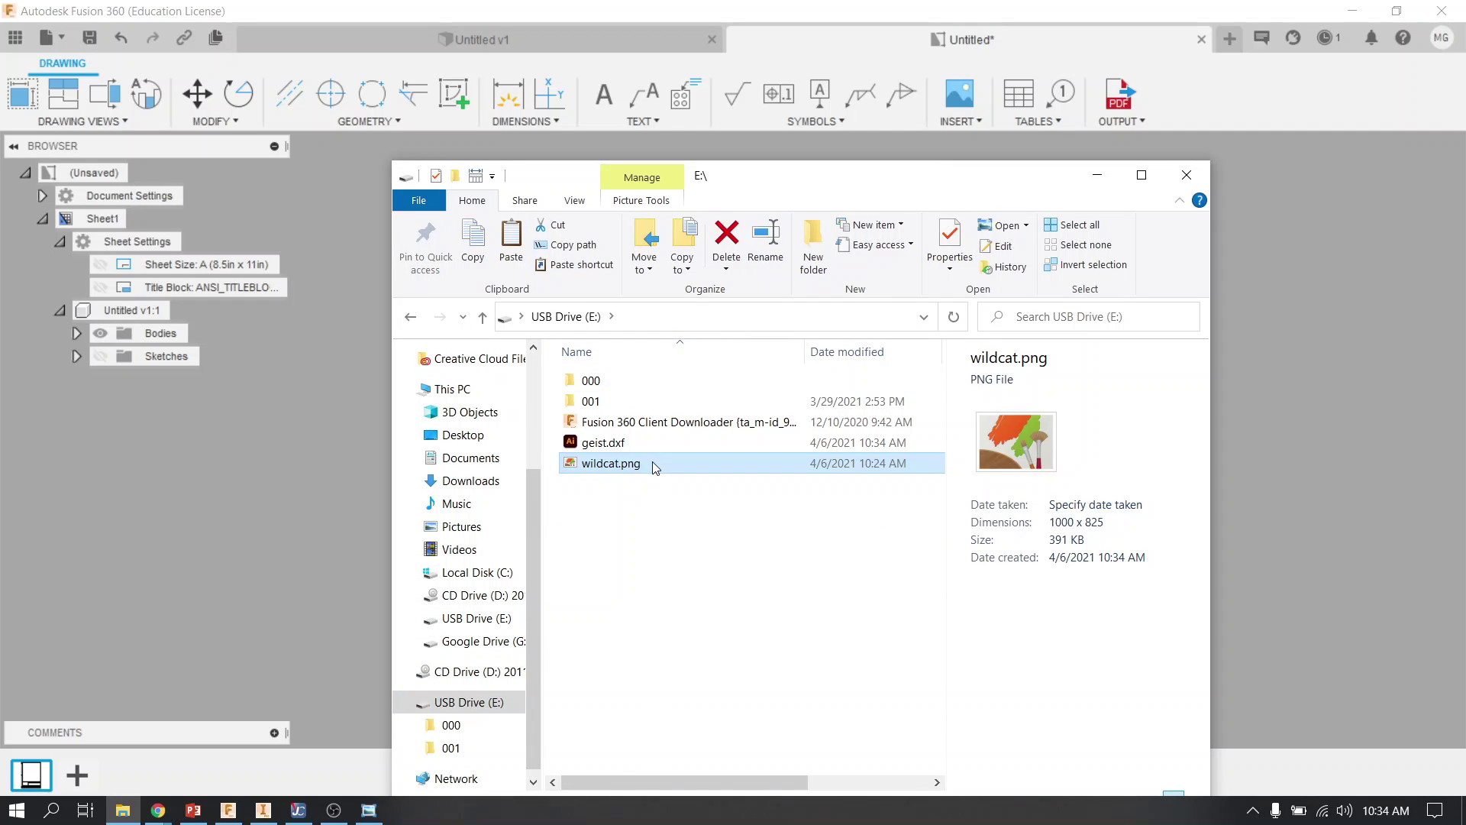
{"action": "left_click", "coordinate": [602, 450]}
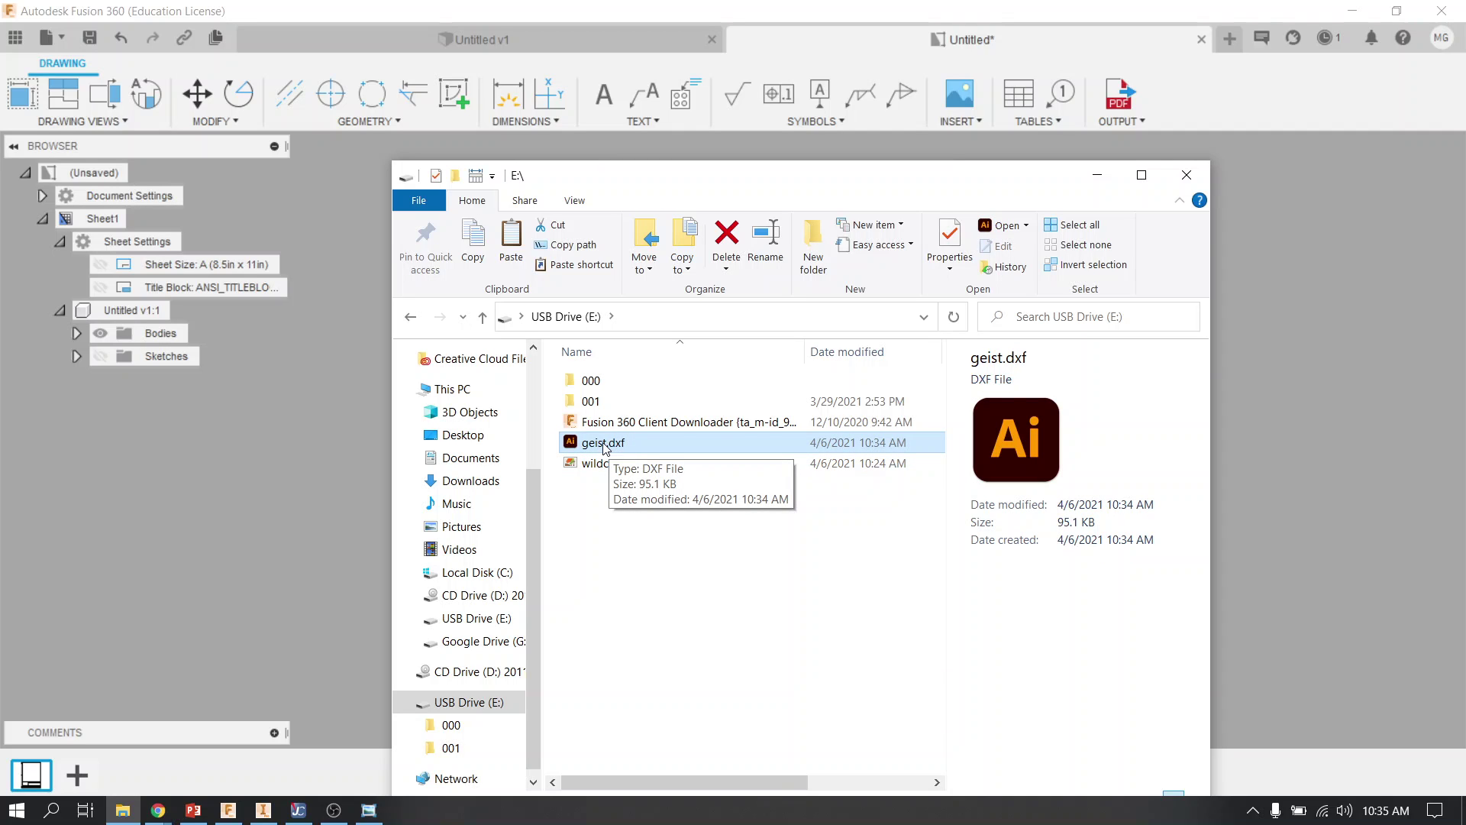
{"action": "left_click_drag", "start_coordinate": [631, 183], "coordinate": [1136, 176]}
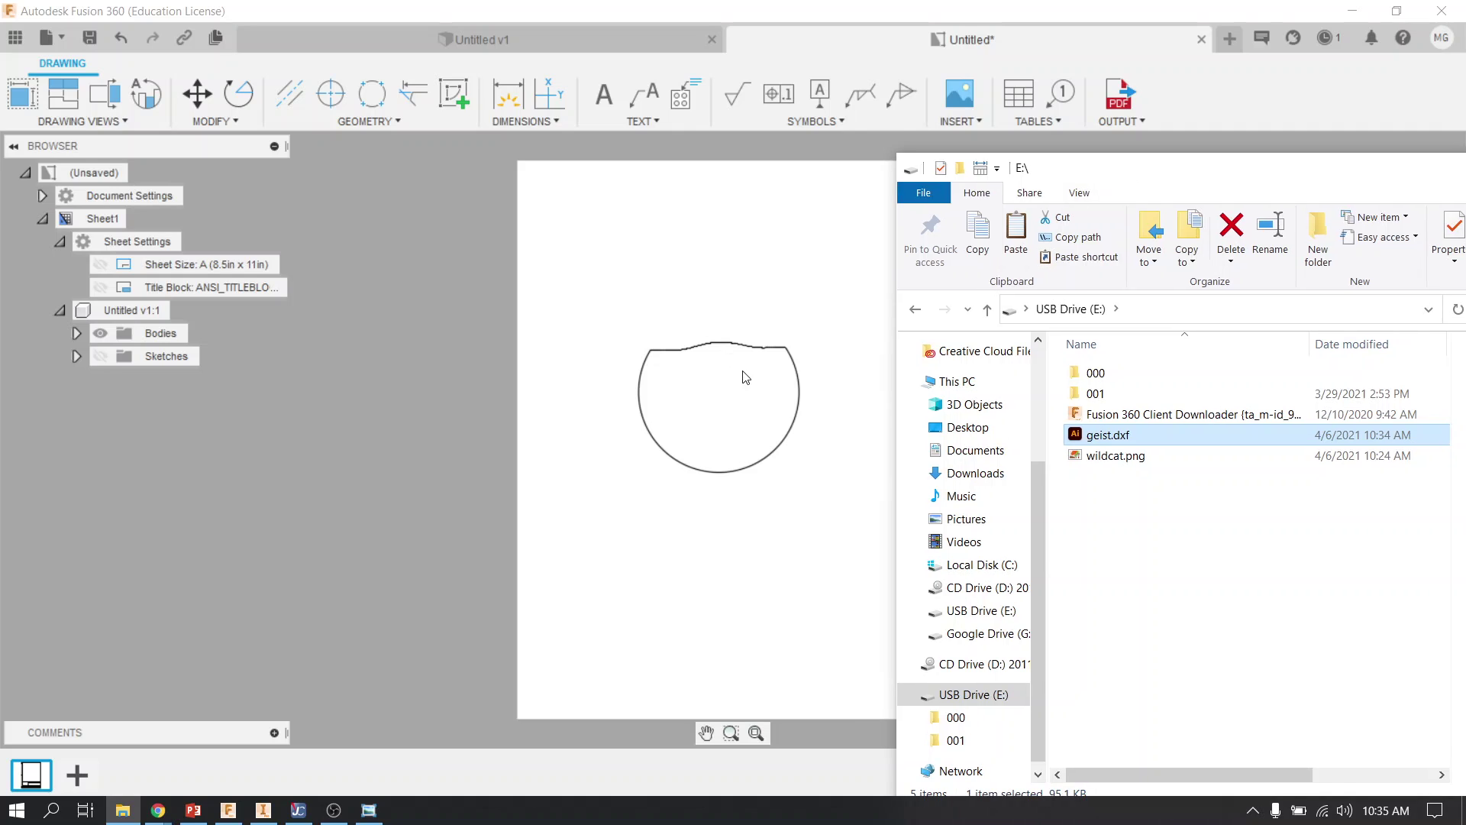
{"action": "left_click", "coordinate": [1111, 457]}
{"action": "left_click", "coordinate": [1111, 443]}
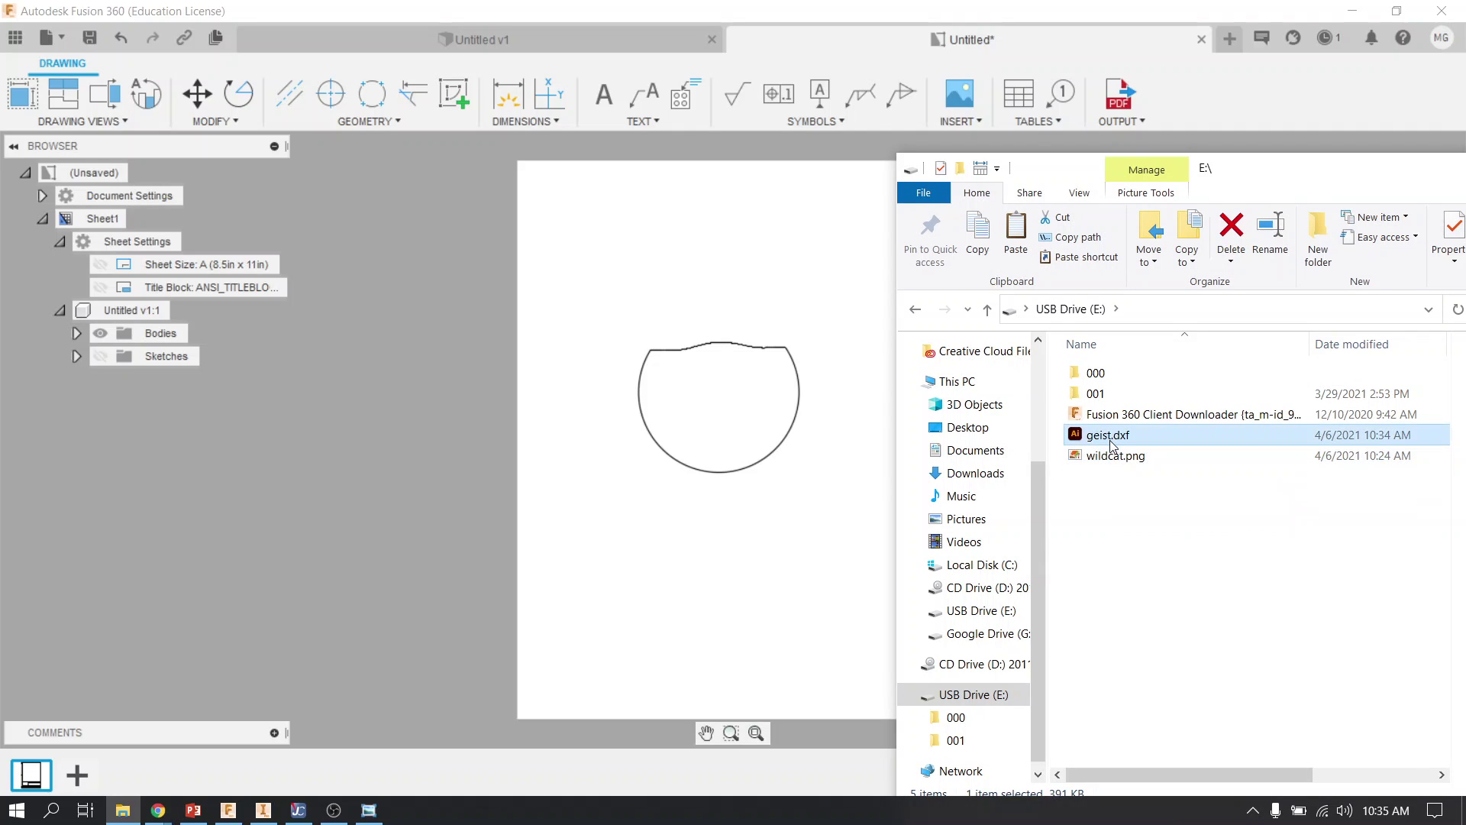
{"action": "left_click", "coordinate": [1112, 456]}
{"action": "left_click", "coordinate": [1111, 441]}
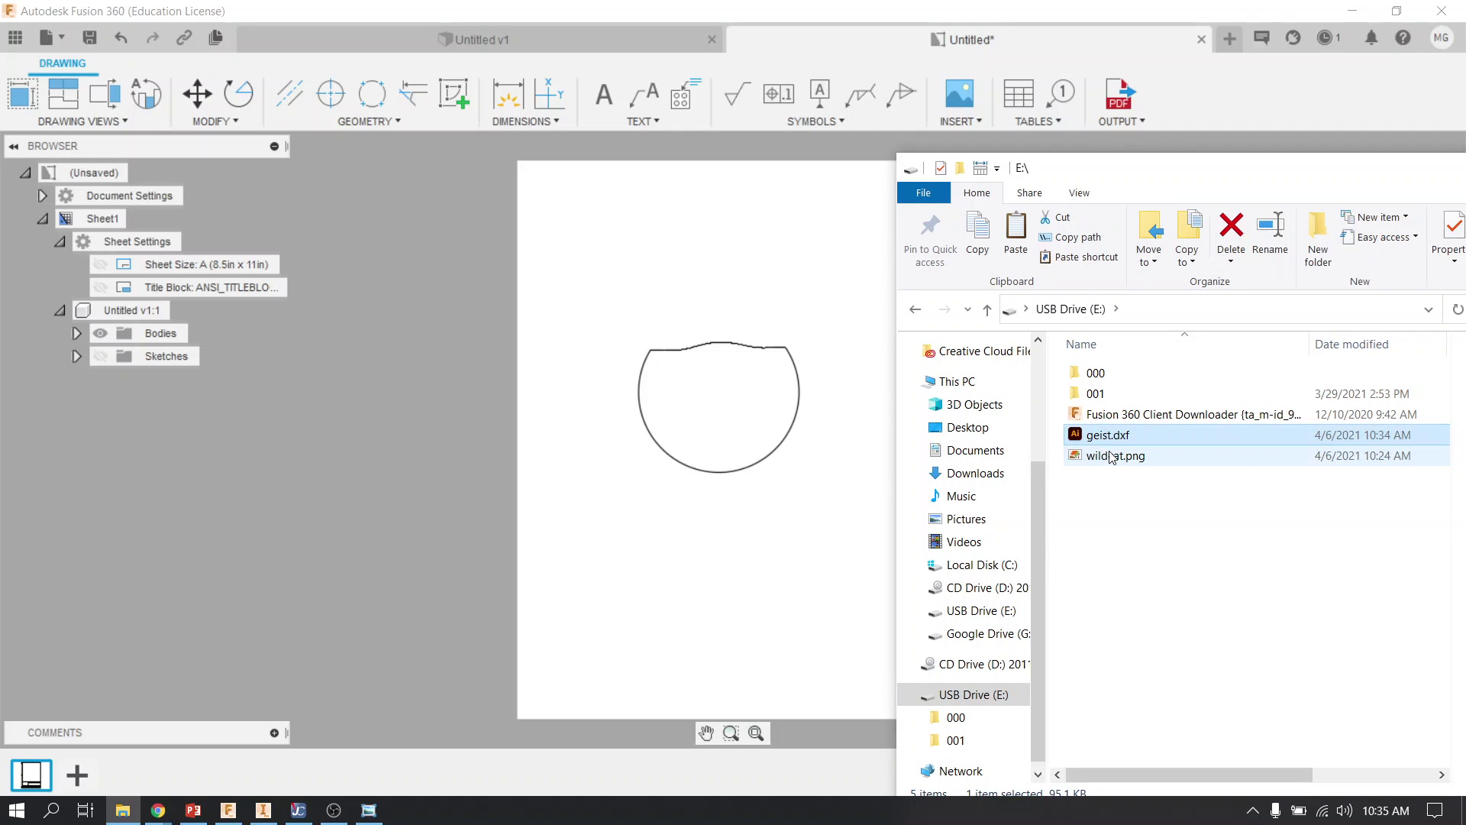